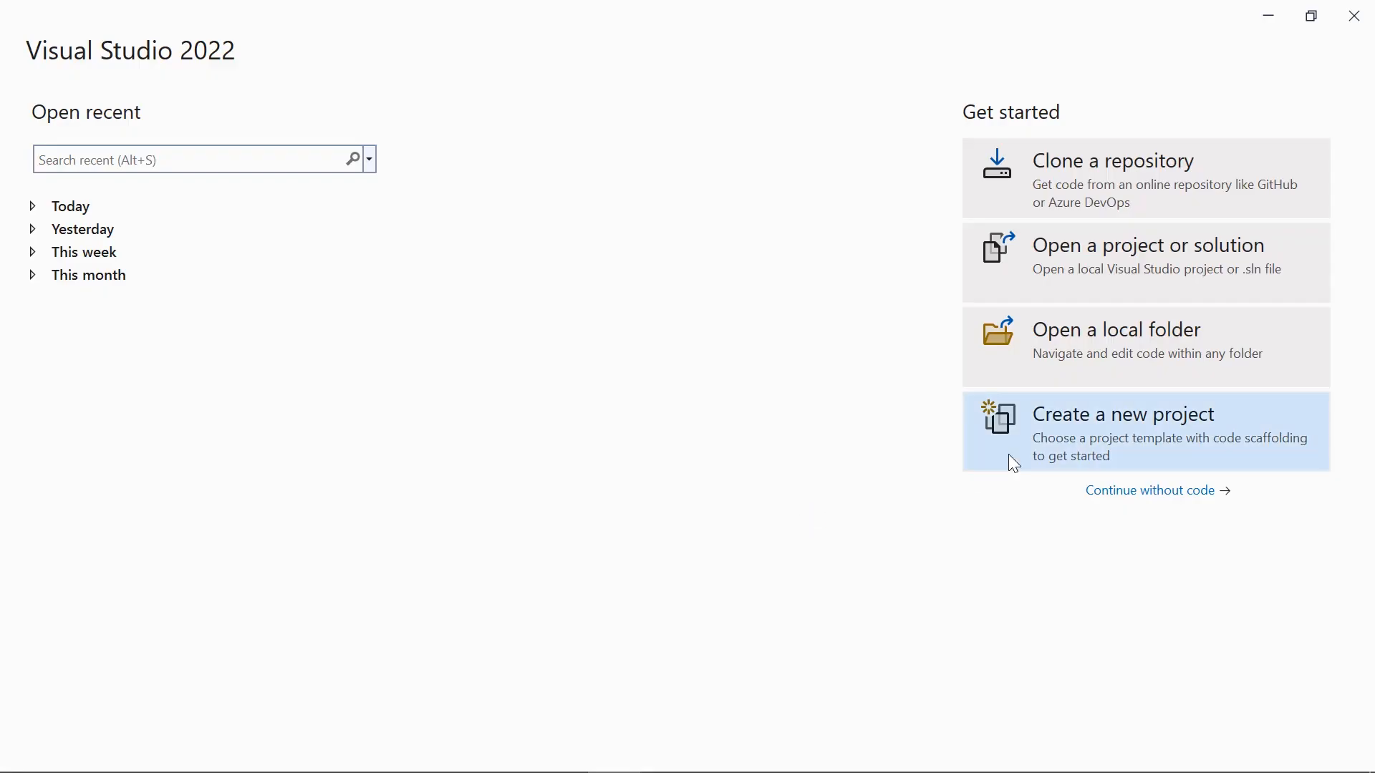
- Create an ASP.NET Core Web API project named ReportViewerCoreWebAPI from the template
{"action": "left_click", "coordinate": [1009, 455]}
{"action": "left_click", "coordinate": [946, 468]}
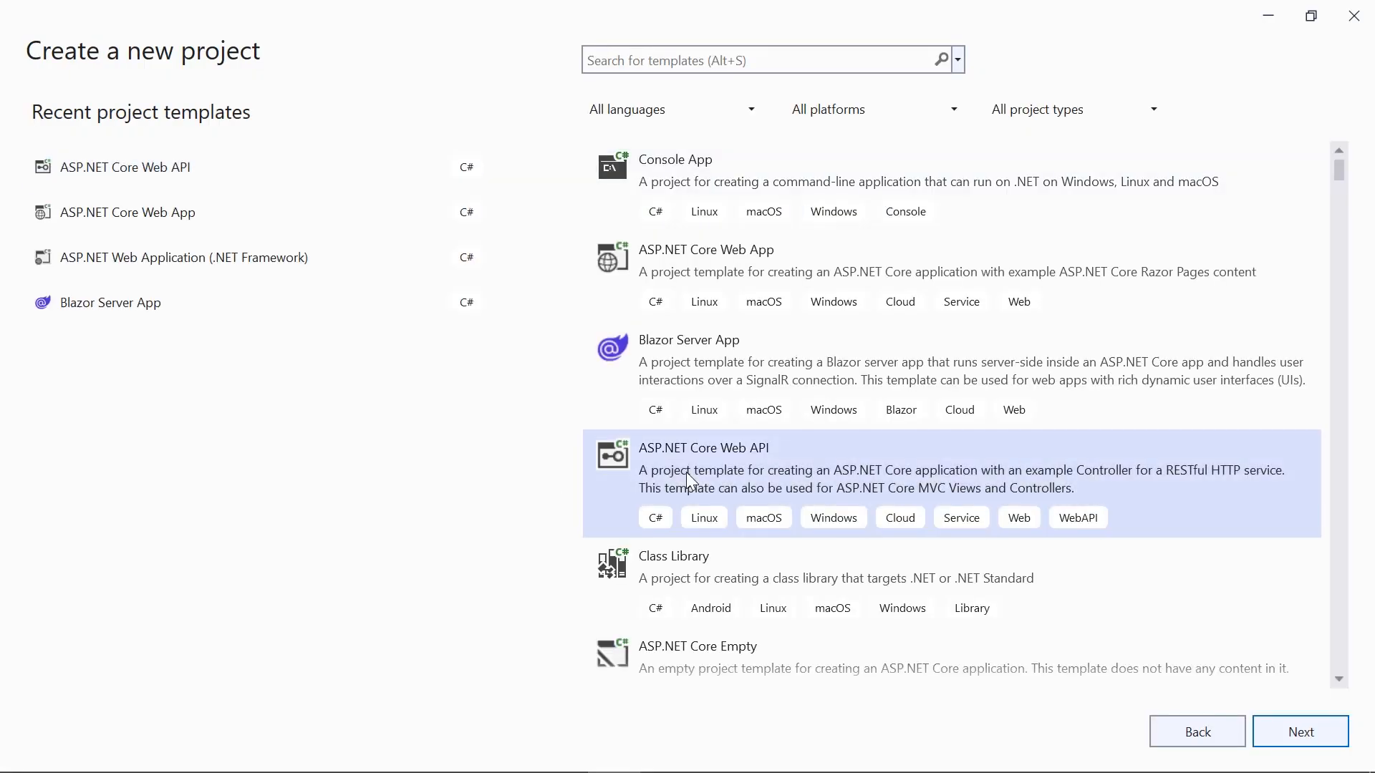
{"action": "left_click", "coordinate": [1300, 734]}
{"action": "type", "text": "ReportViewe"}
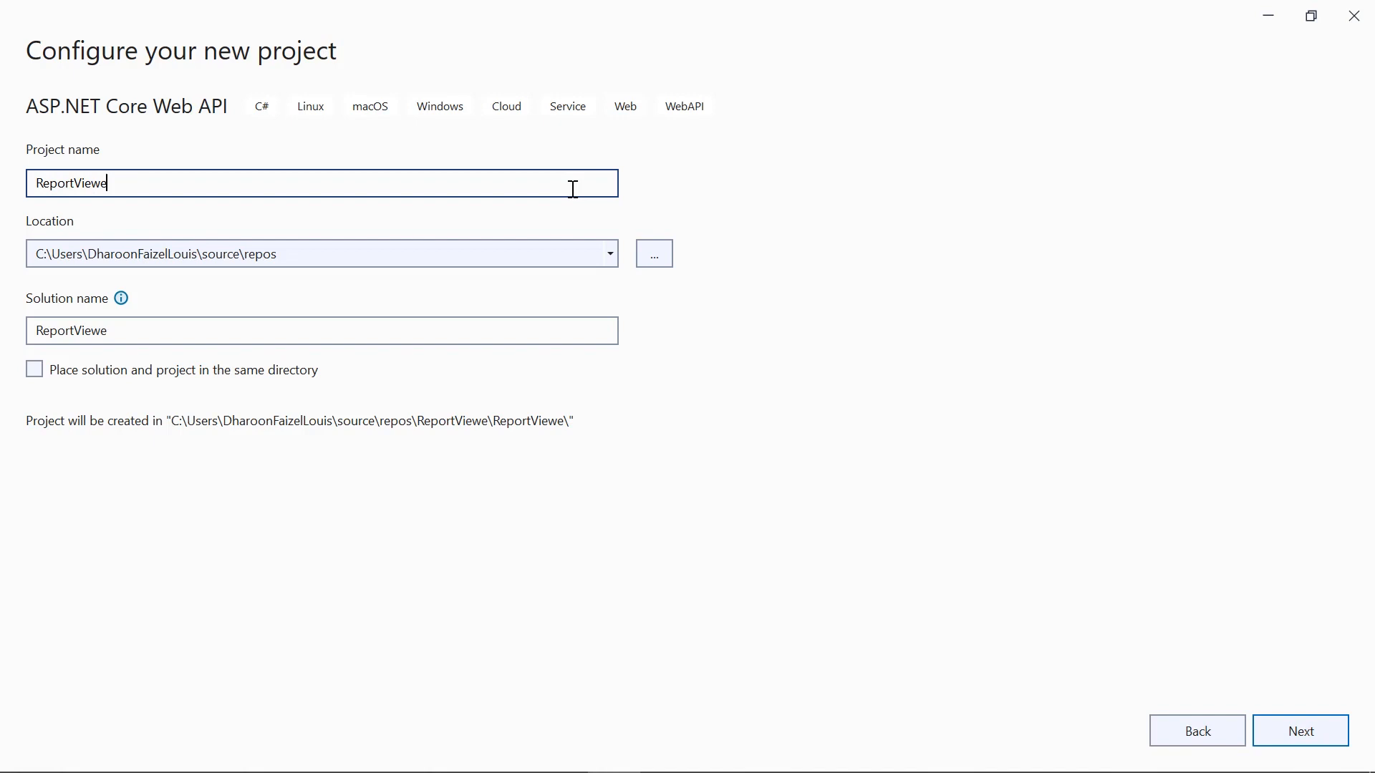
{"action": "type", "text": "rCoreWebAPI"}
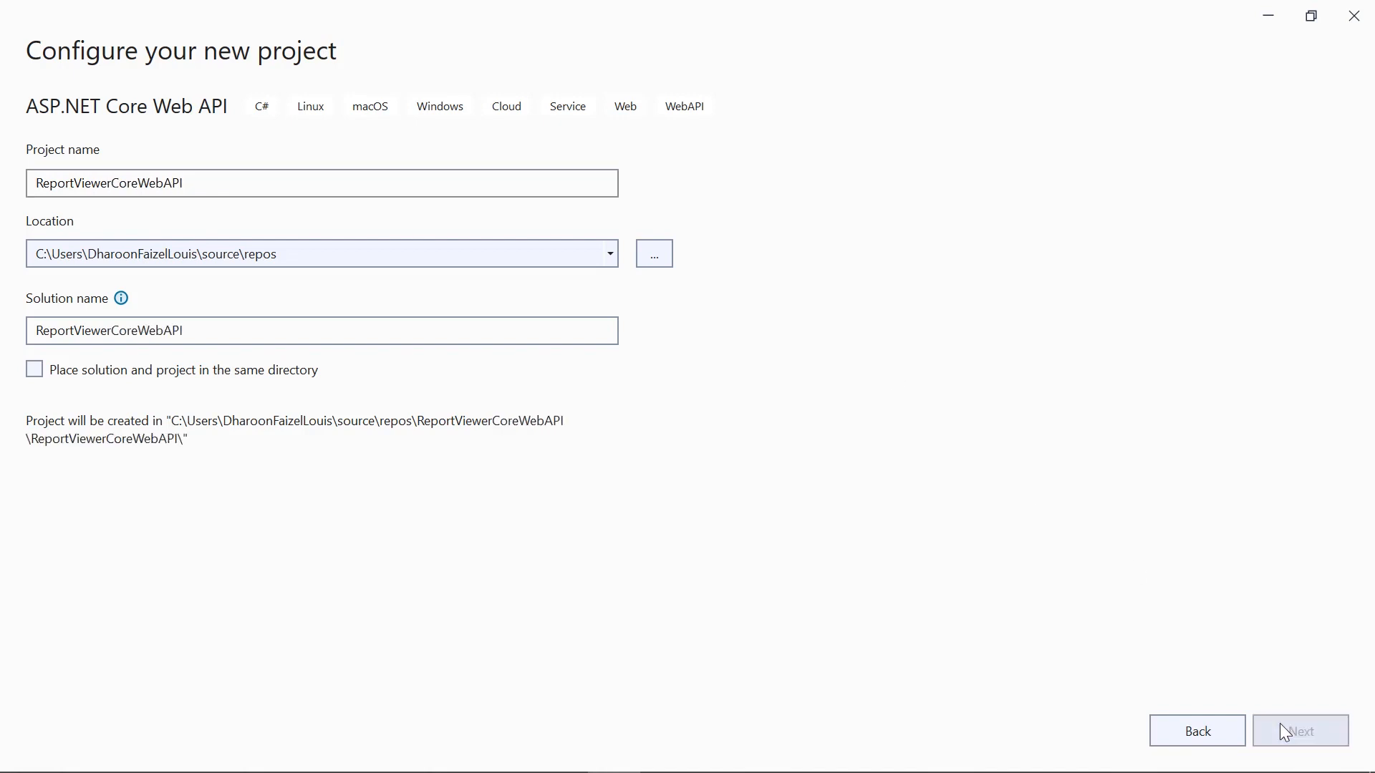
{"action": "left_click", "coordinate": [1300, 731]}
{"action": "left_click", "coordinate": [1281, 722]}
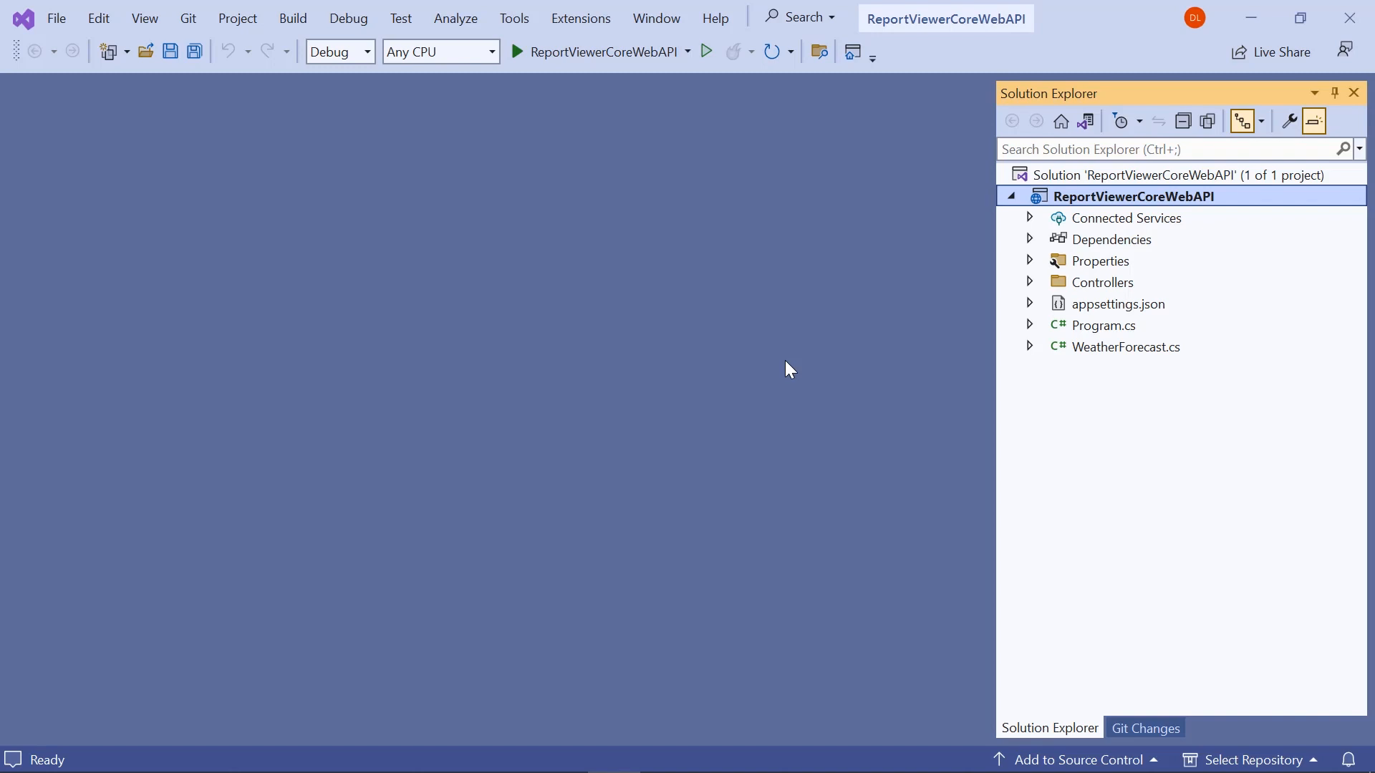
- Install the BoldReports.Net.Core 5.1.27 NuGet package via Manage NuGet Packages > Browse
{"action": "right_click", "coordinate": [1110, 208]}
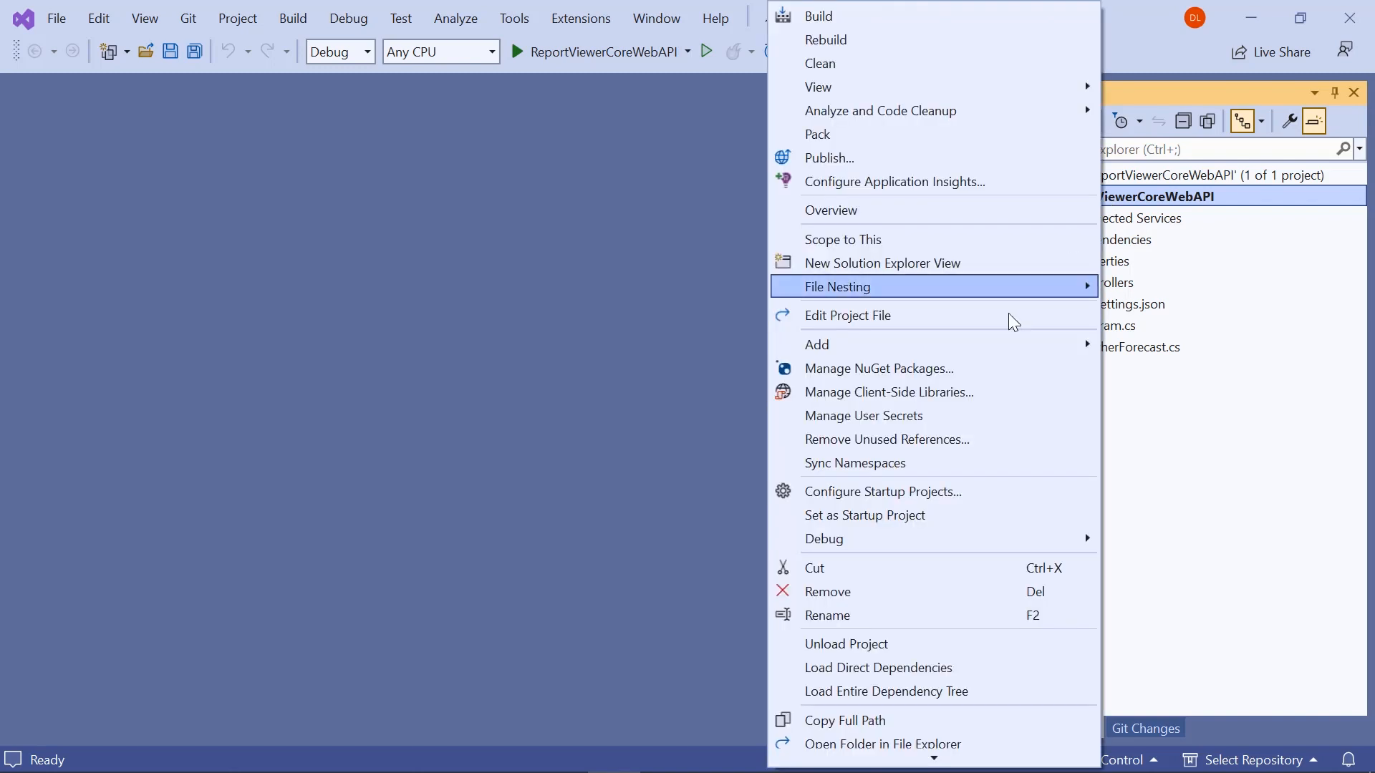
{"action": "left_click", "coordinate": [859, 367]}
{"action": "left_click", "coordinate": [60, 129]}
{"action": "left_click", "coordinate": [162, 170]}
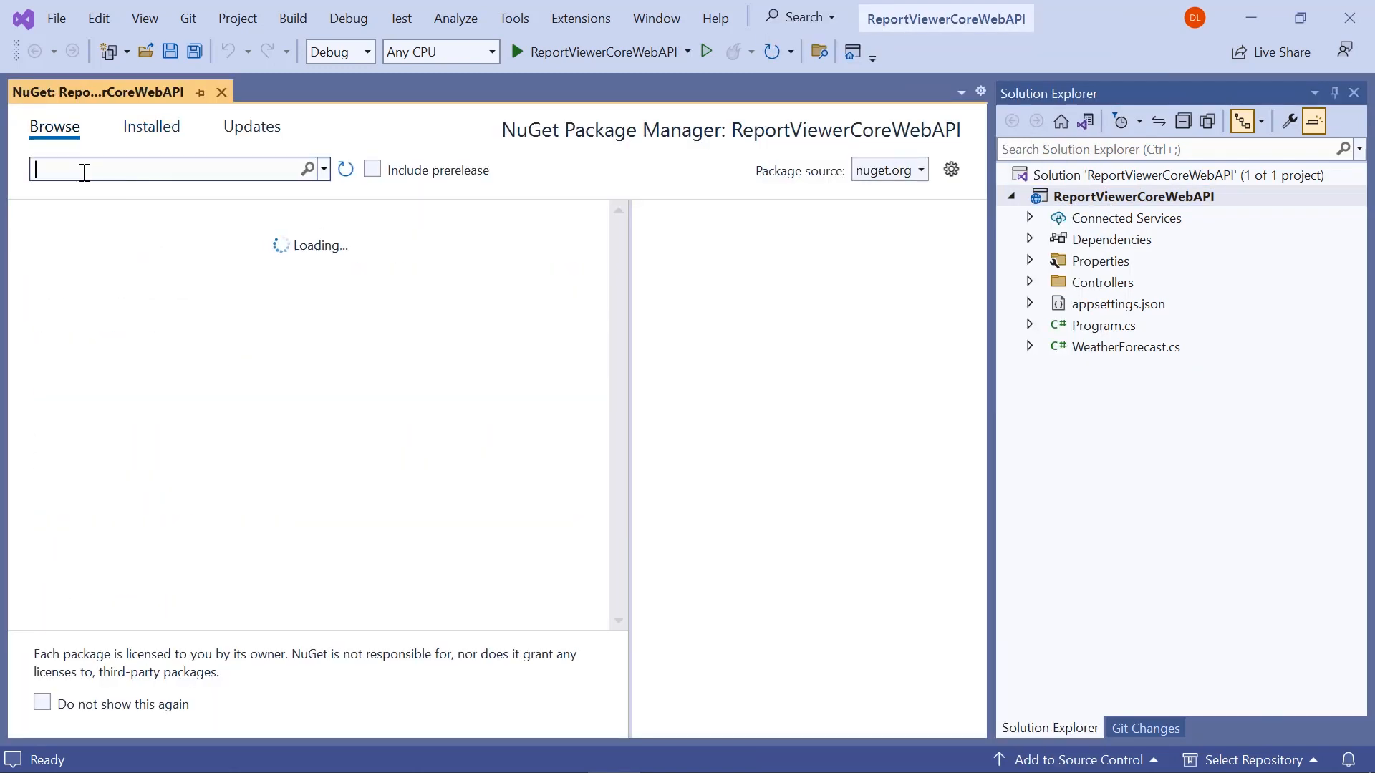
{"action": "type", "text": "BoldReports.Net.Core"}
{"action": "left_click", "coordinate": [149, 253]}
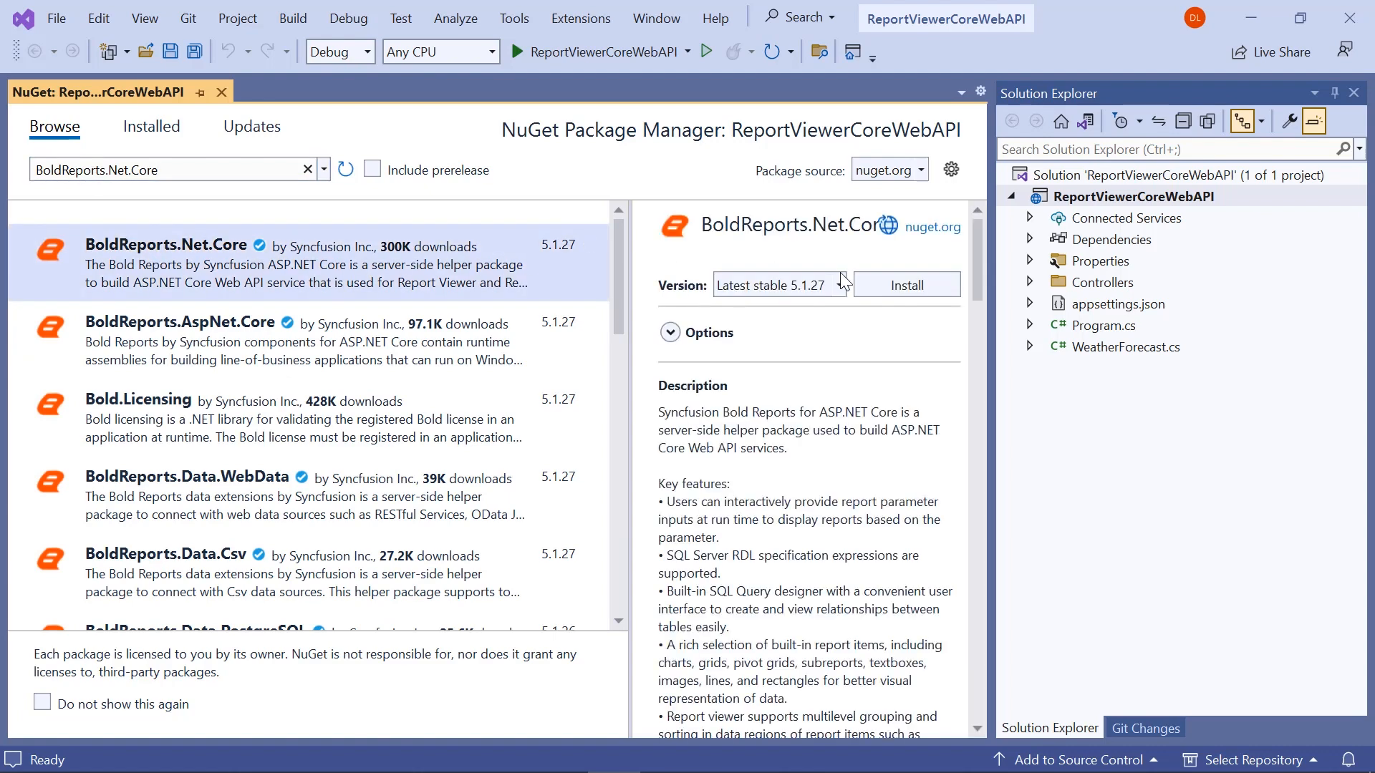
{"action": "left_click", "coordinate": [907, 284]}
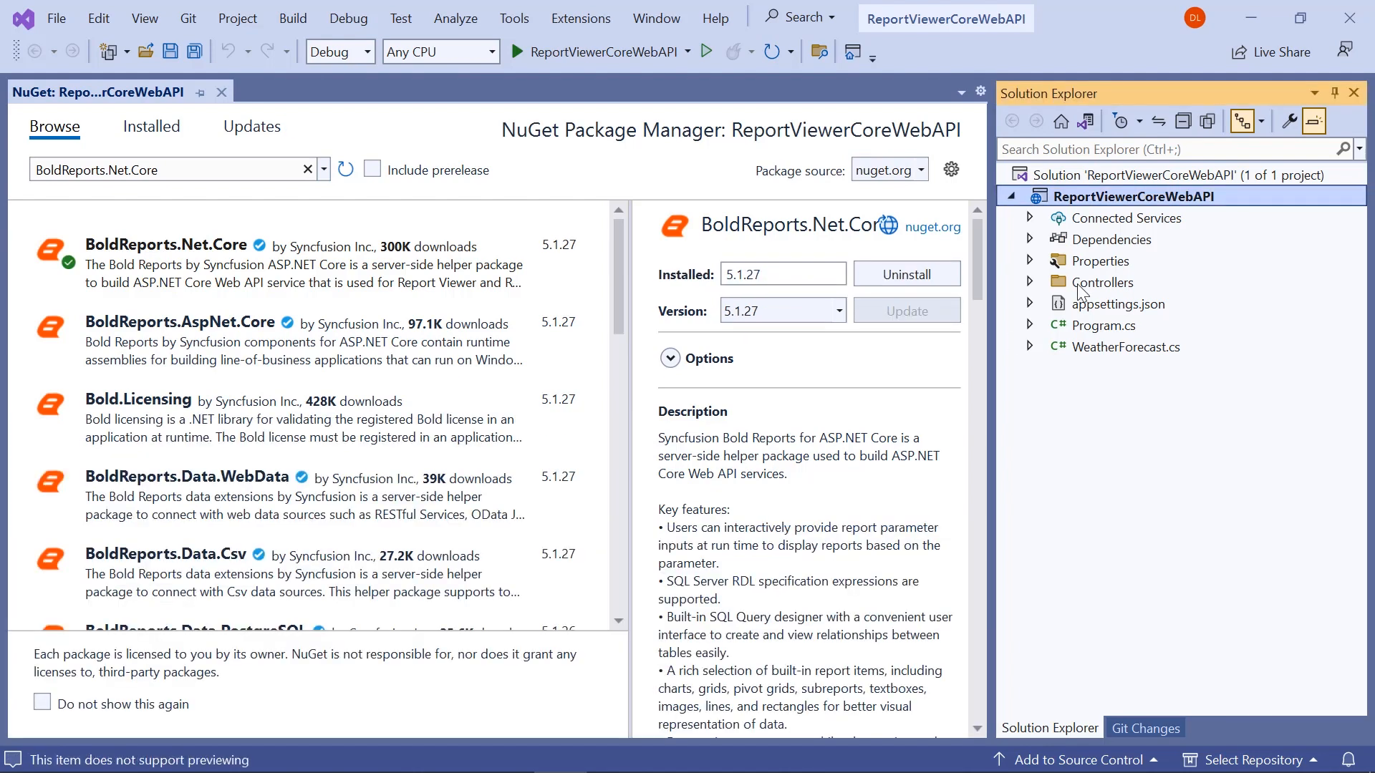
- Add an empty API controller named ReportViewerController.cs to the Controllers folder
{"action": "right_click", "coordinate": [1102, 282]}
{"action": "mouse_move", "coordinate": [816, 352]}
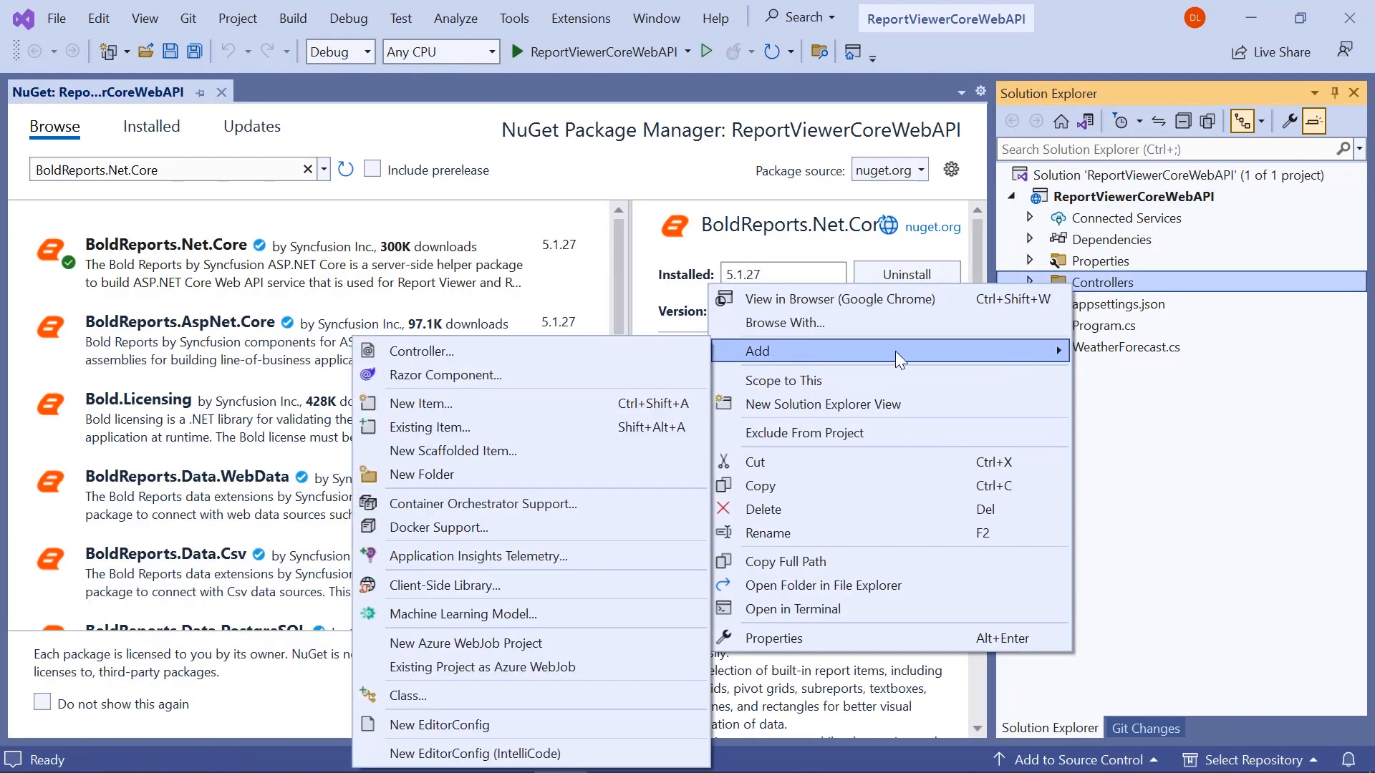
{"action": "key", "text": "ctrl+shift+a"}
{"action": "left_click", "coordinate": [781, 334]}
{"action": "double_click", "coordinate": [354, 682]}
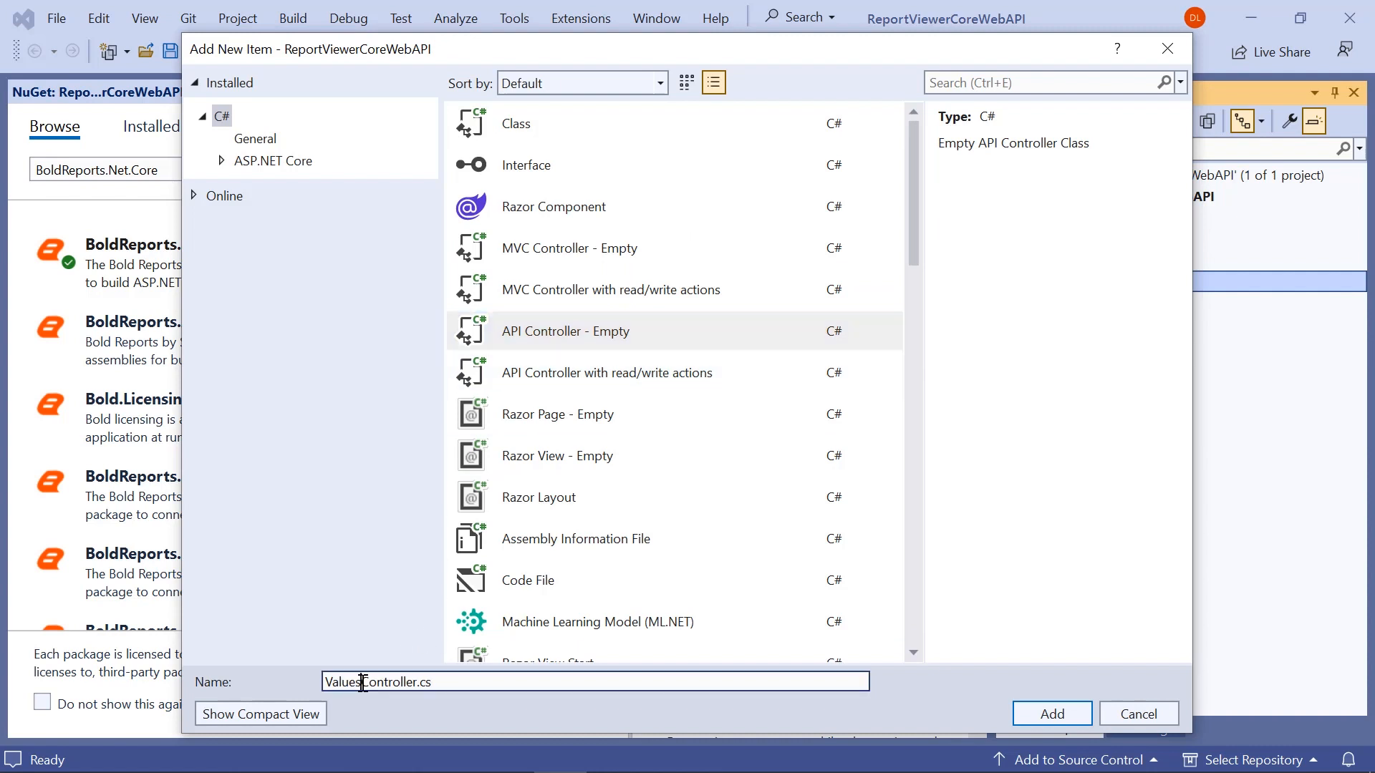
{"action": "type", "text": "ReportViewer"}
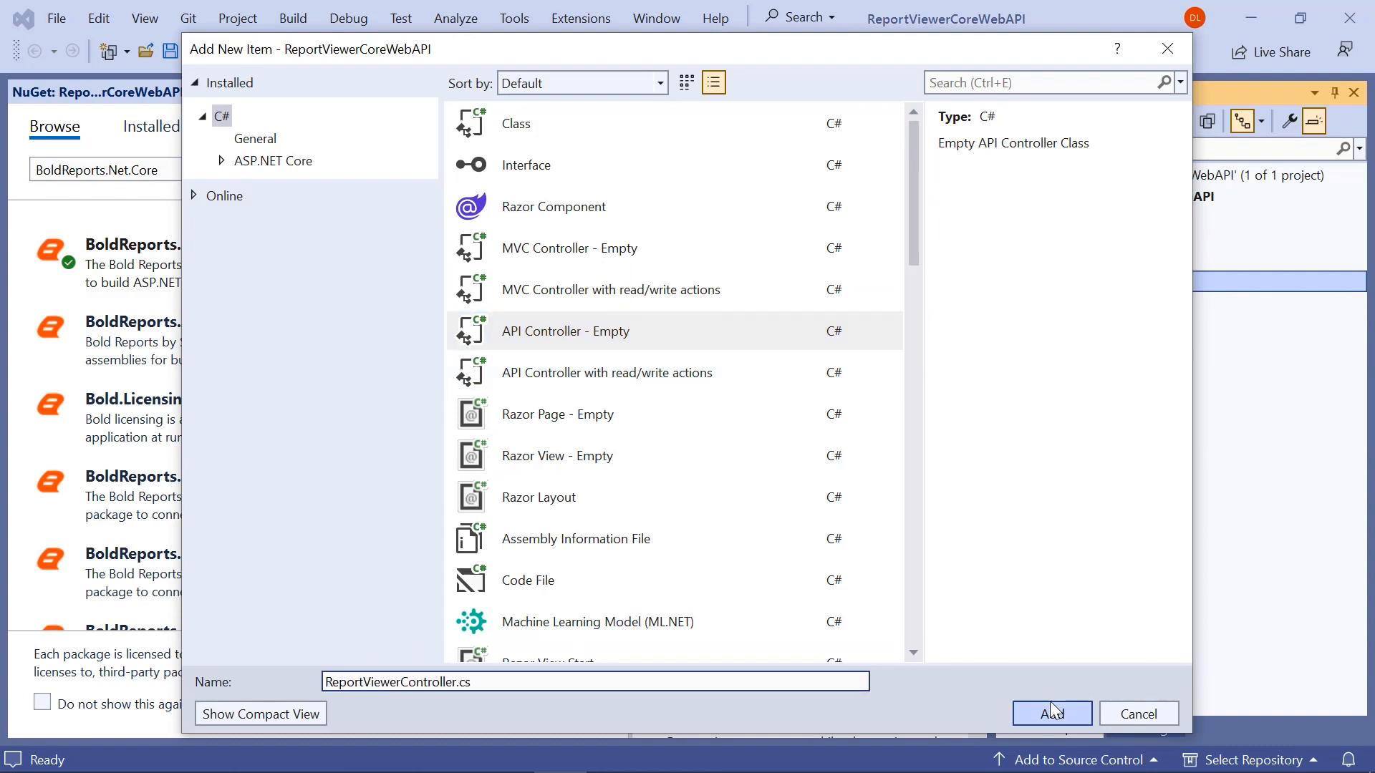
{"action": "left_click", "coordinate": [1052, 714]}
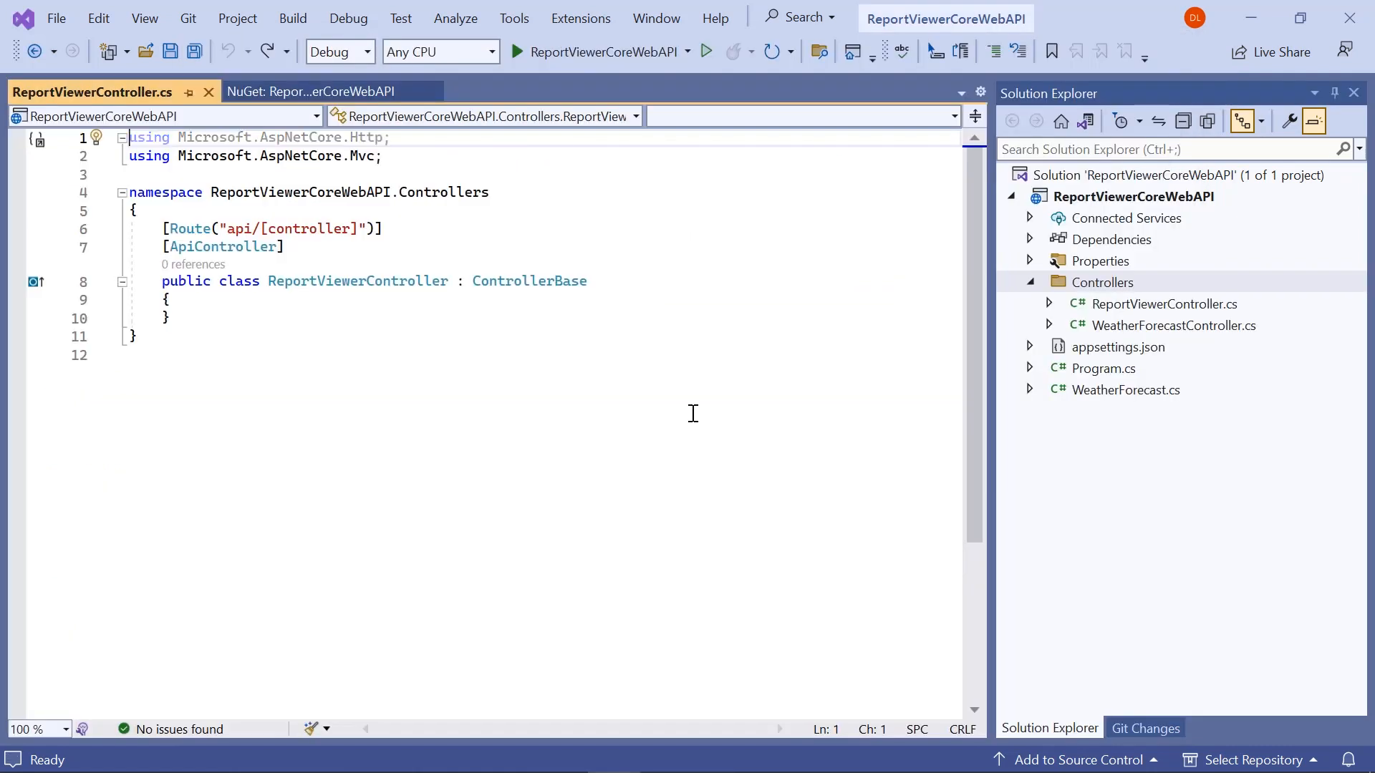
- Add the using line, an action-based route, remove [ApiController] and implement IReportController
{"action": "left_click", "coordinate": [388, 157]}
{"action": "key", "text": "Return"}
{"action": "type", "text": "using Bold"}
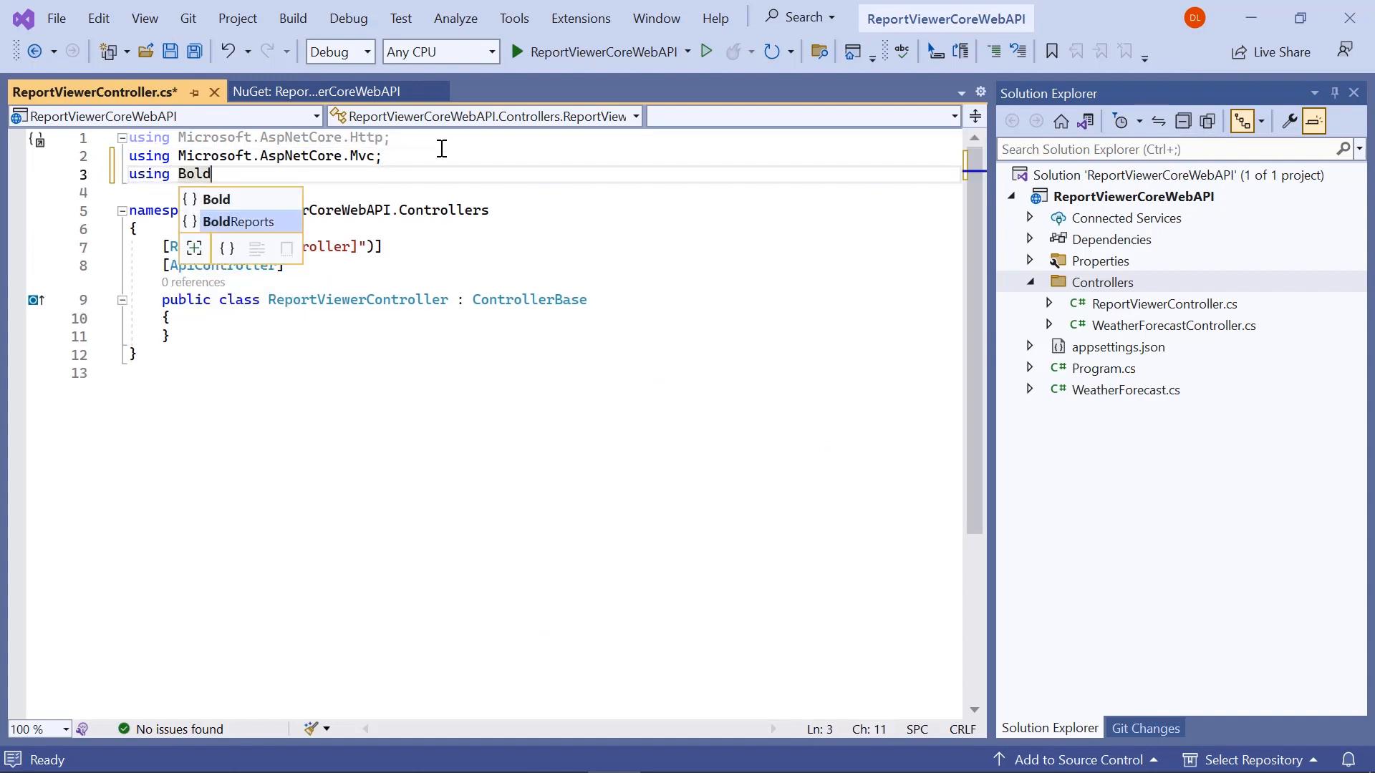
{"action": "type", "text": "Reports.Web.ReportViewer;"}
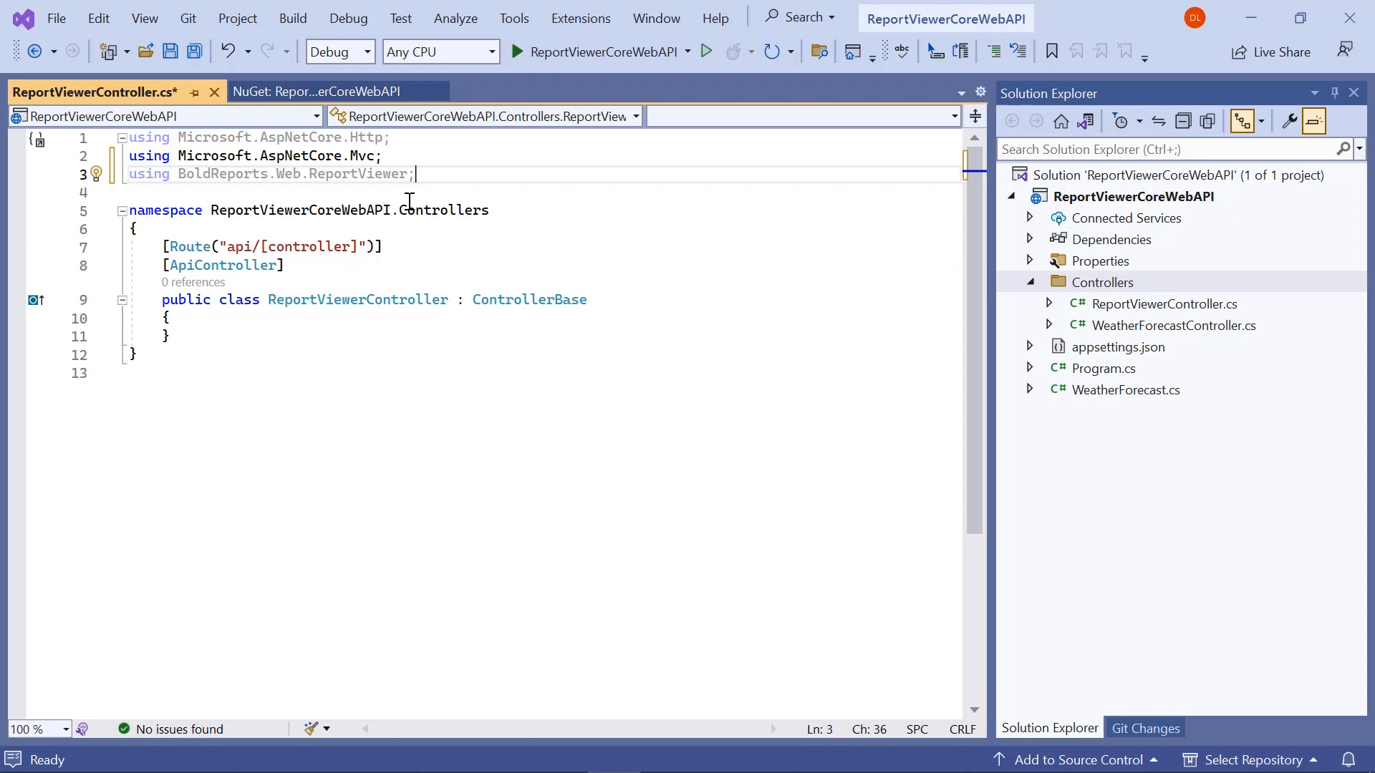
{"action": "left_click", "coordinate": [357, 246]}
{"action": "type", "text": "/[action]\")]"}
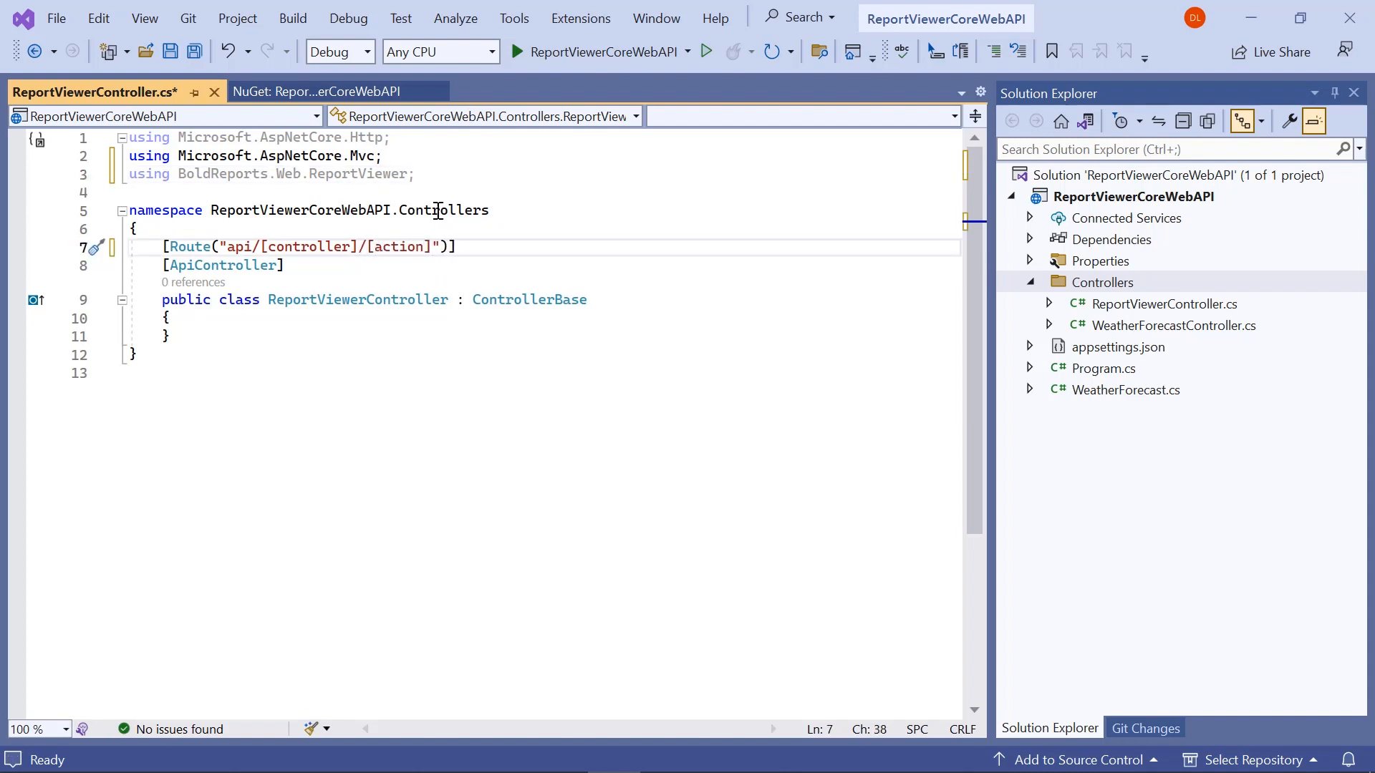
{"action": "left_click_drag", "start_coordinate": [284, 265], "coordinate": [462, 246]}
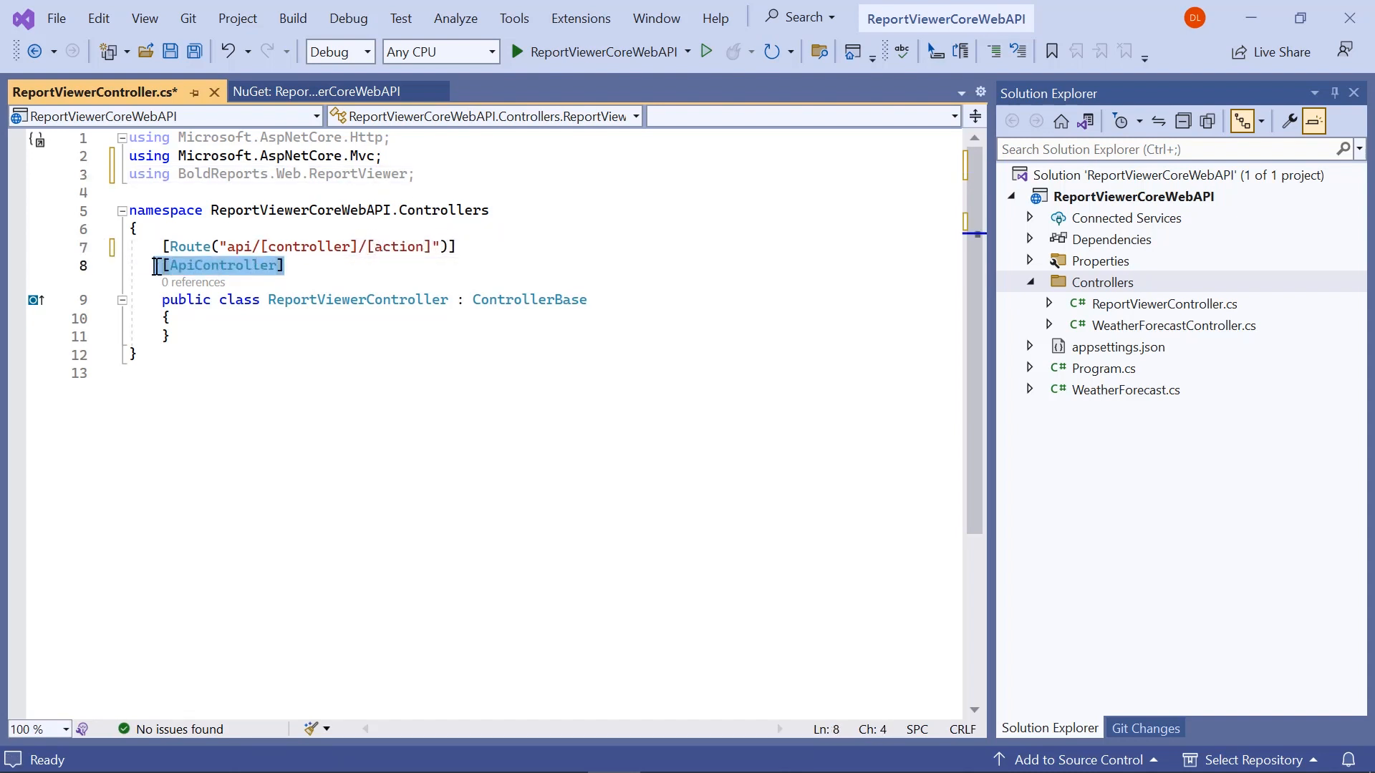
{"action": "key", "text": "Delete"}
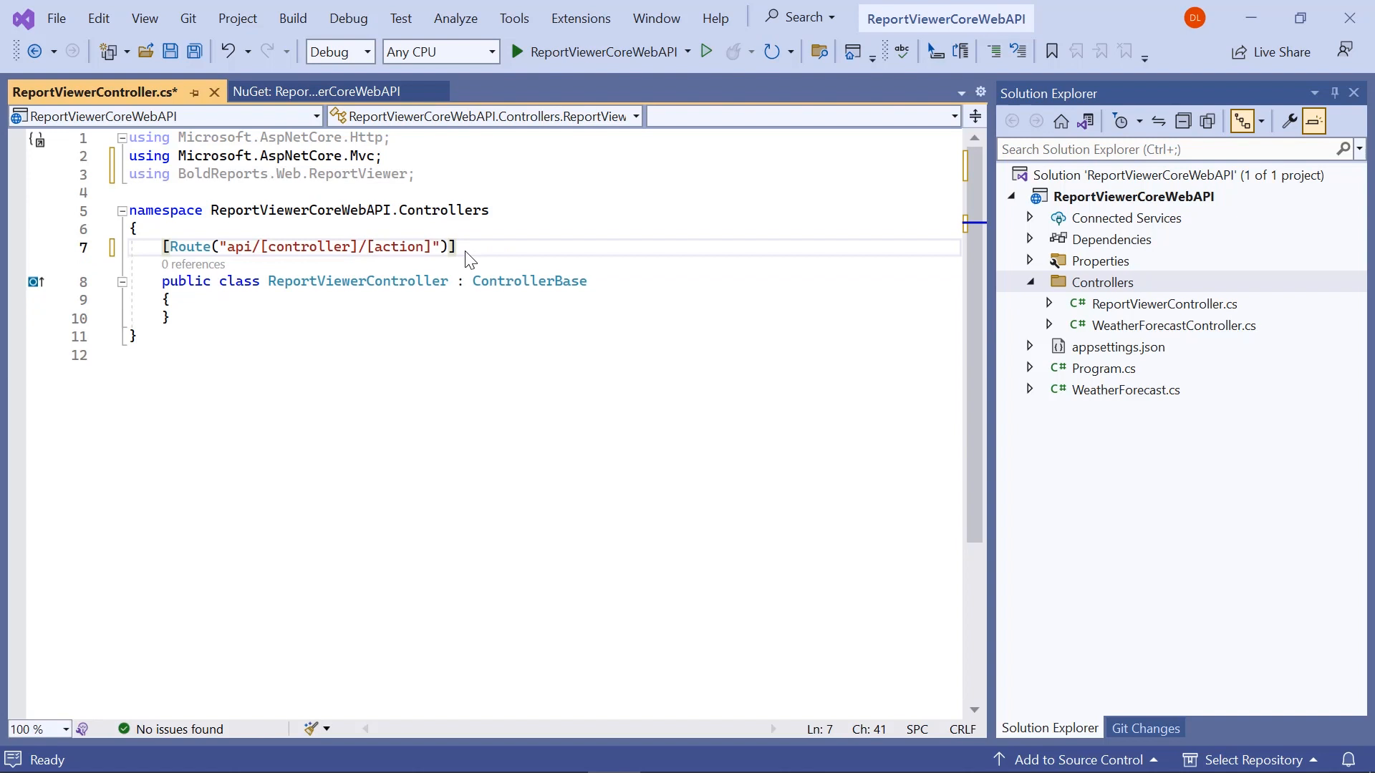
{"action": "left_click", "coordinate": [589, 281]}
{"action": "type", "text": ", IRe"}
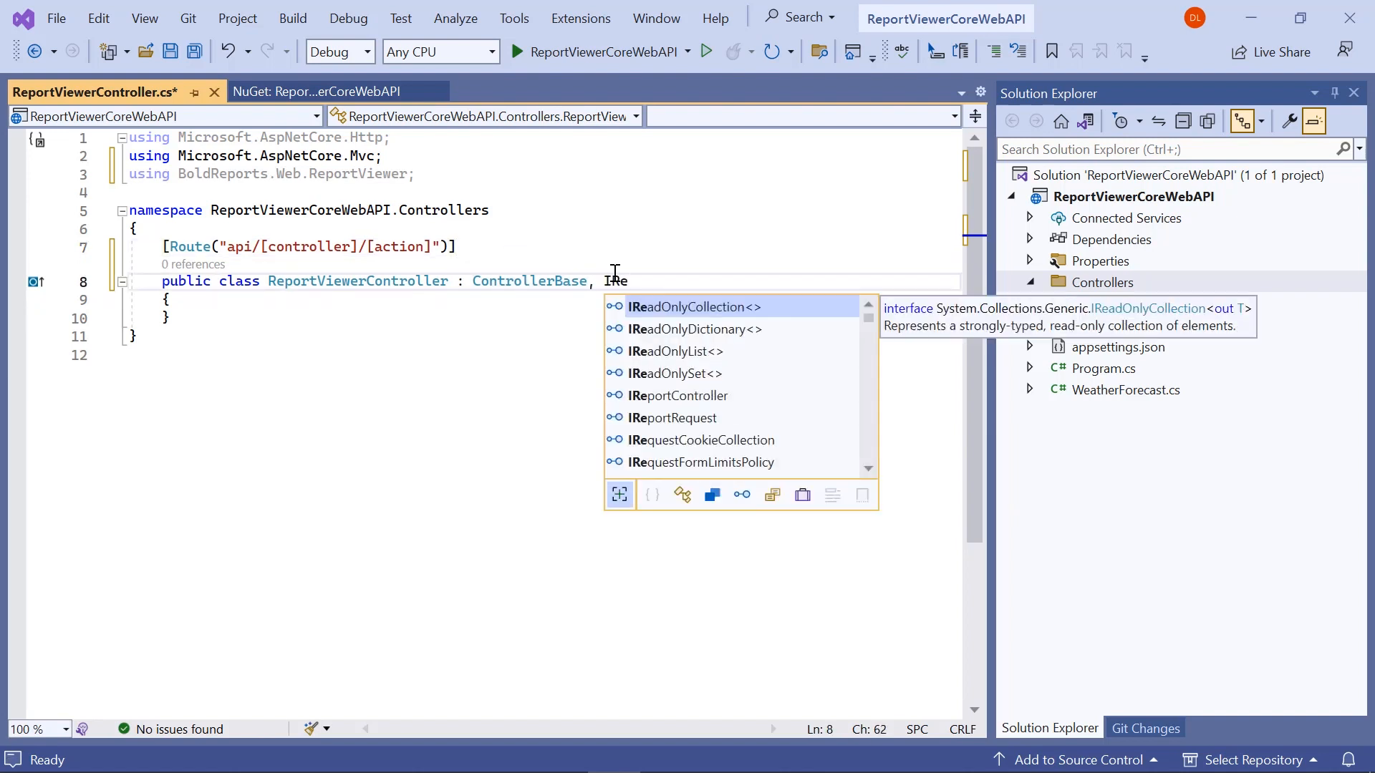
{"action": "key", "text": "Tab"}
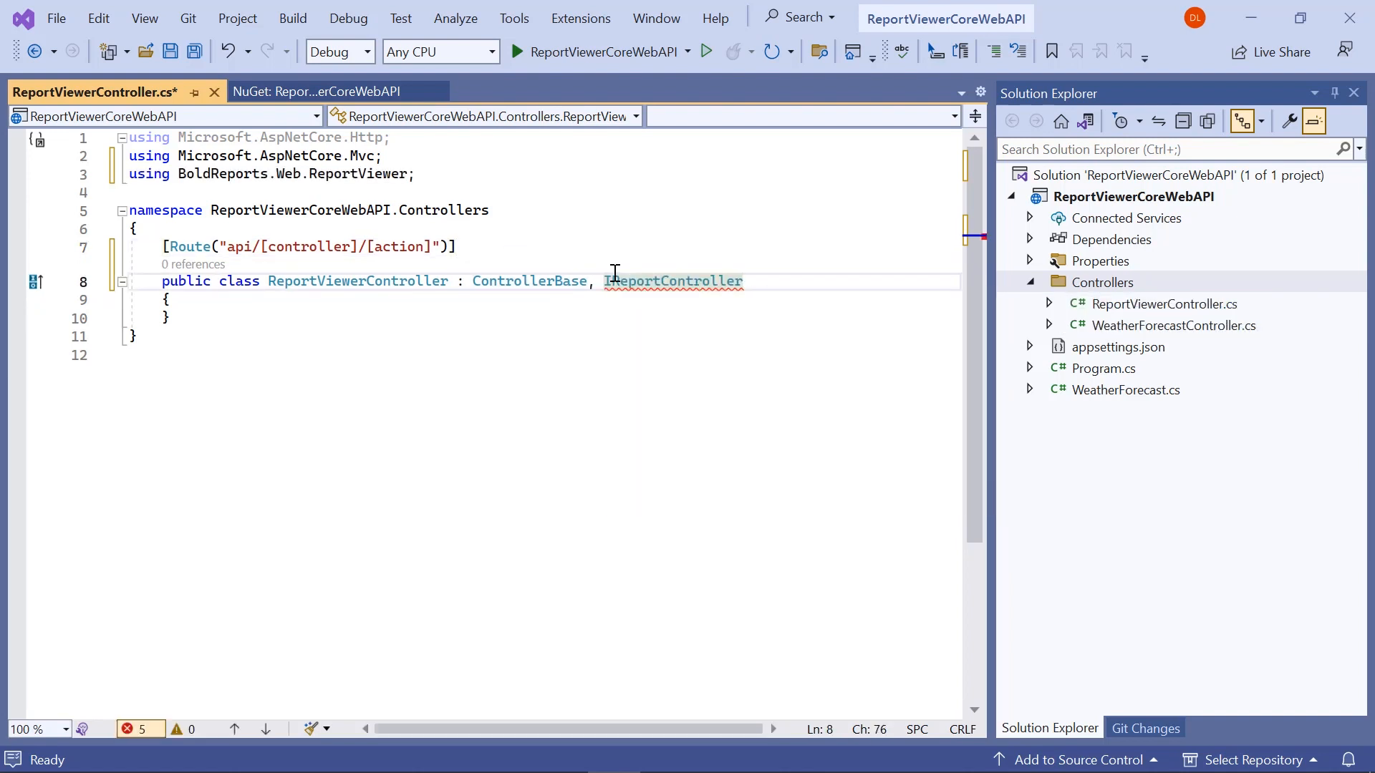
- Paste the docs' report processing action code into the class body and save the controller
{"action": "key", "text": "alt+Tab"}
{"action": "left_click_drag", "start_coordinate": [388, 359], "coordinate": [536, 567]}
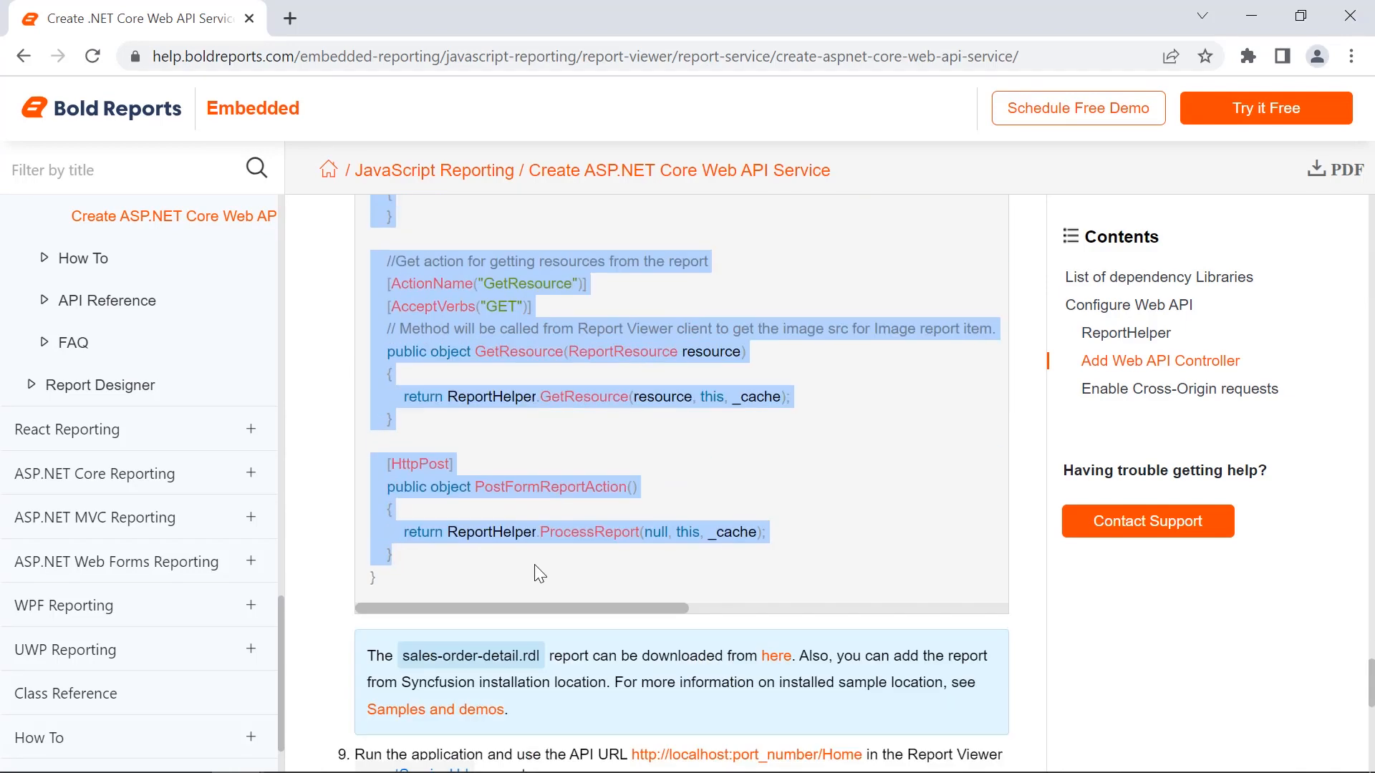
{"action": "key", "text": "ctrl+c"}
{"action": "key", "text": "alt+Tab"}
{"action": "key", "text": "Return"}
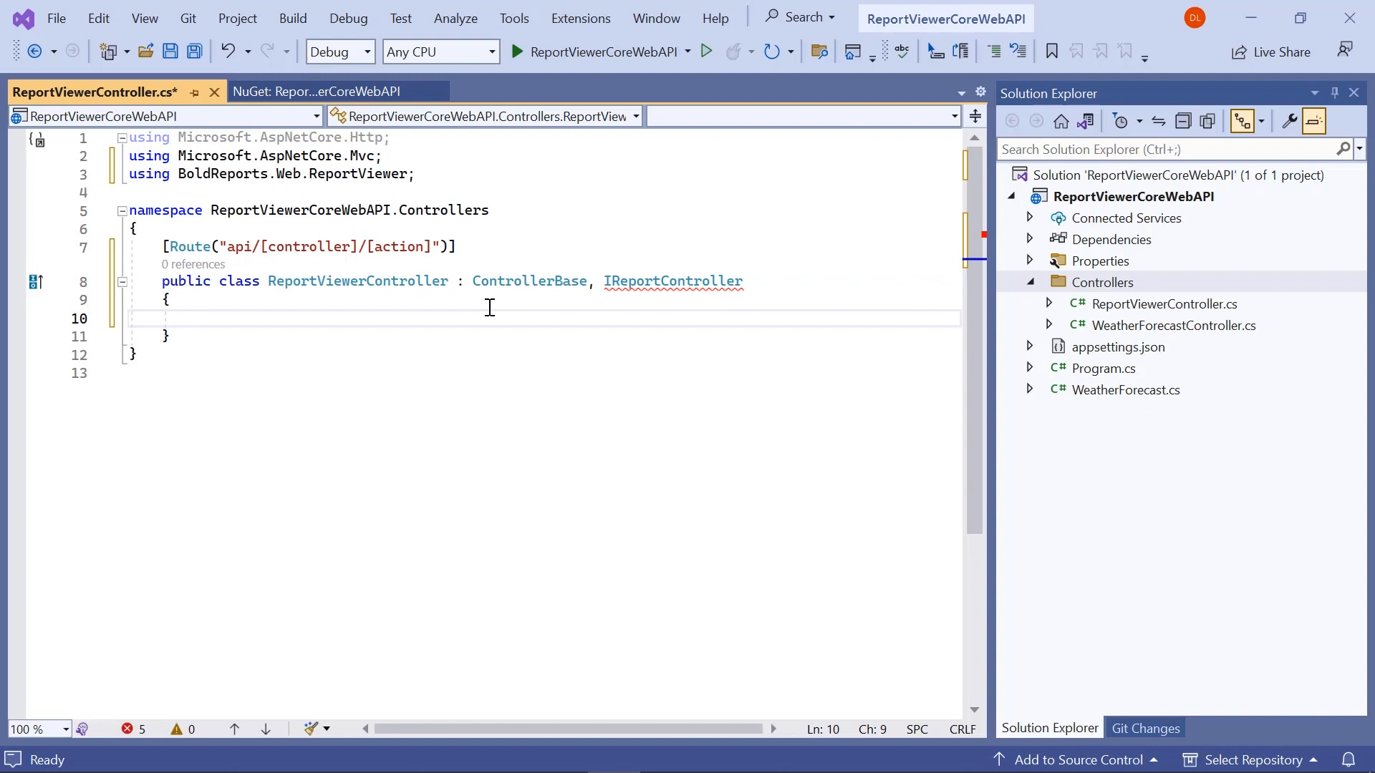
{"action": "key", "text": "ctrl+v"}
{"action": "key", "text": "ctrl+s"}
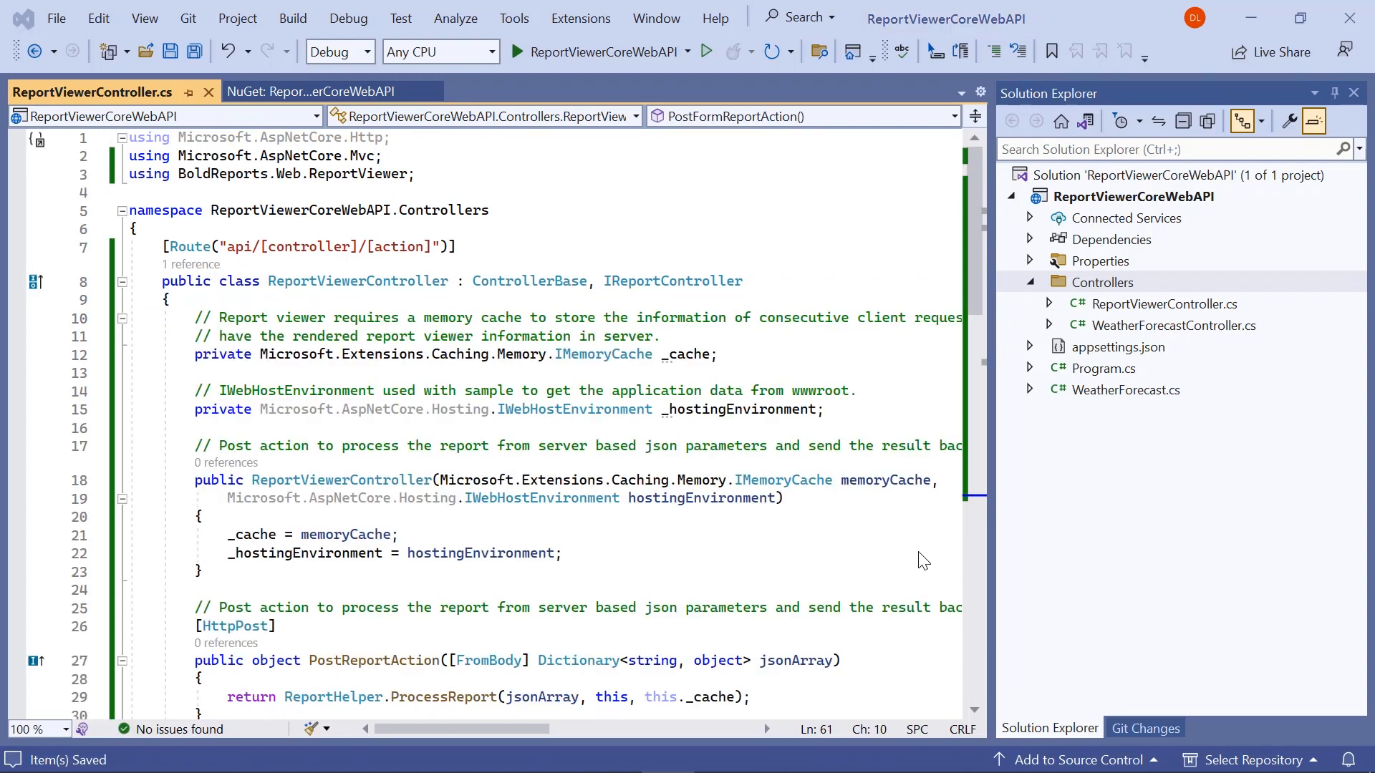
- In Program.cs register AddMemoryCache and an allow-all default CORS policy
{"action": "double_click", "coordinate": [1103, 368]}
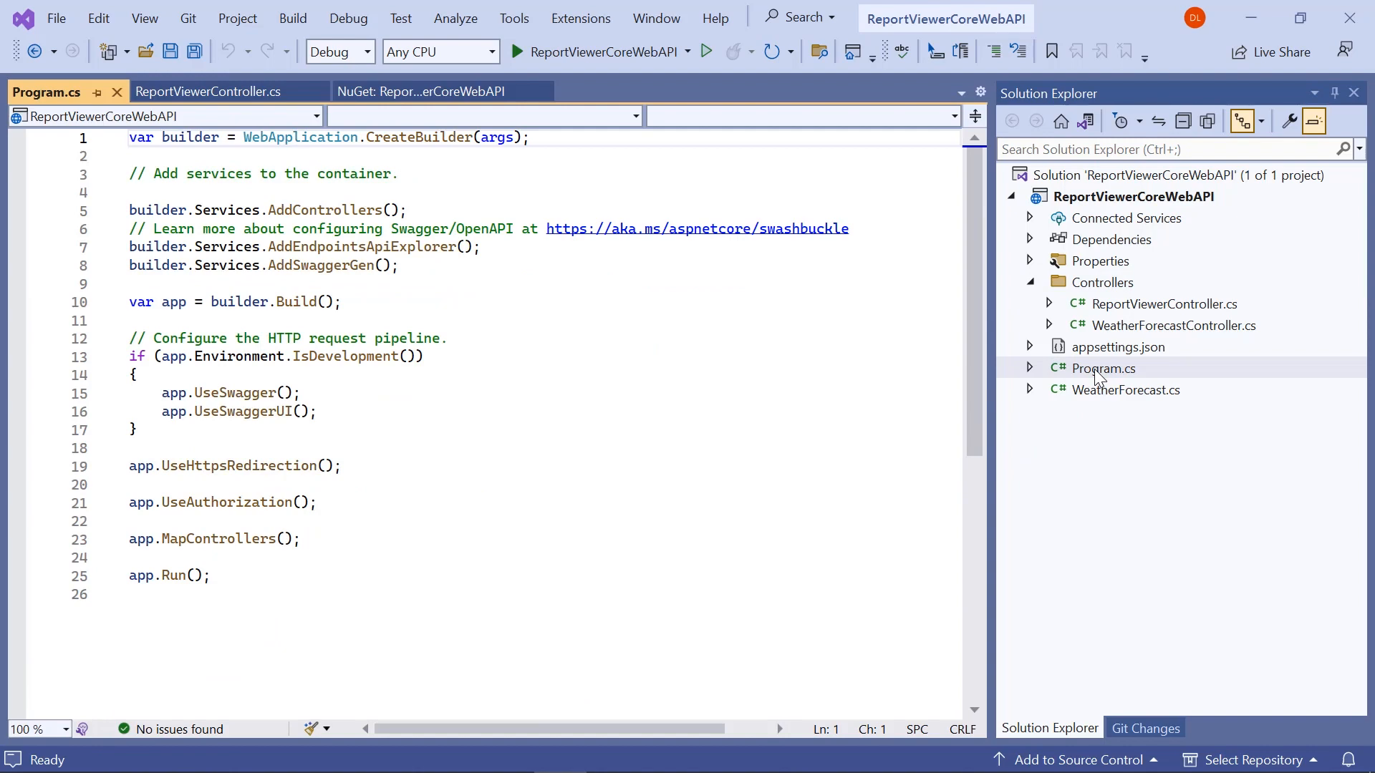
{"action": "left_click", "coordinate": [470, 266]}
{"action": "key", "text": "Return"}
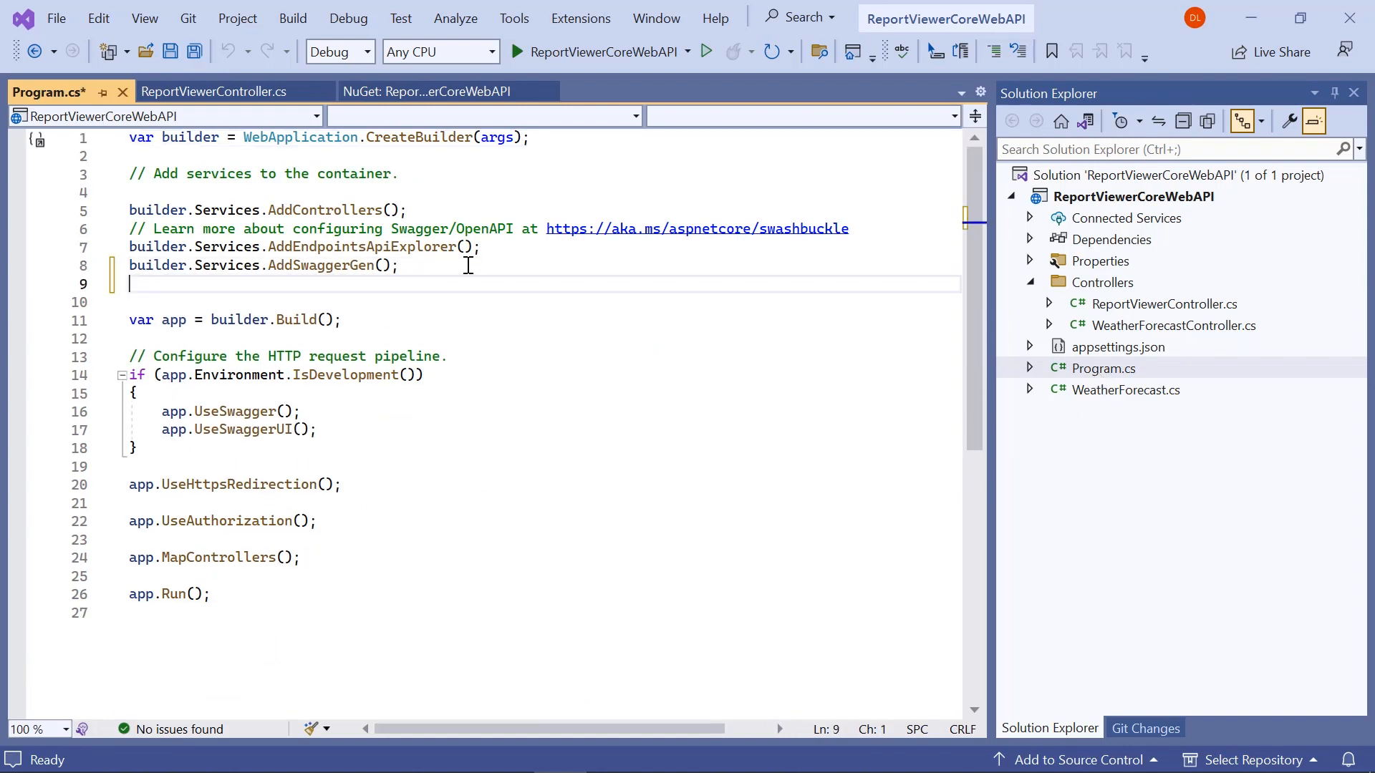
{"action": "type", "text": "builder.Services.AddMemoryCache"}
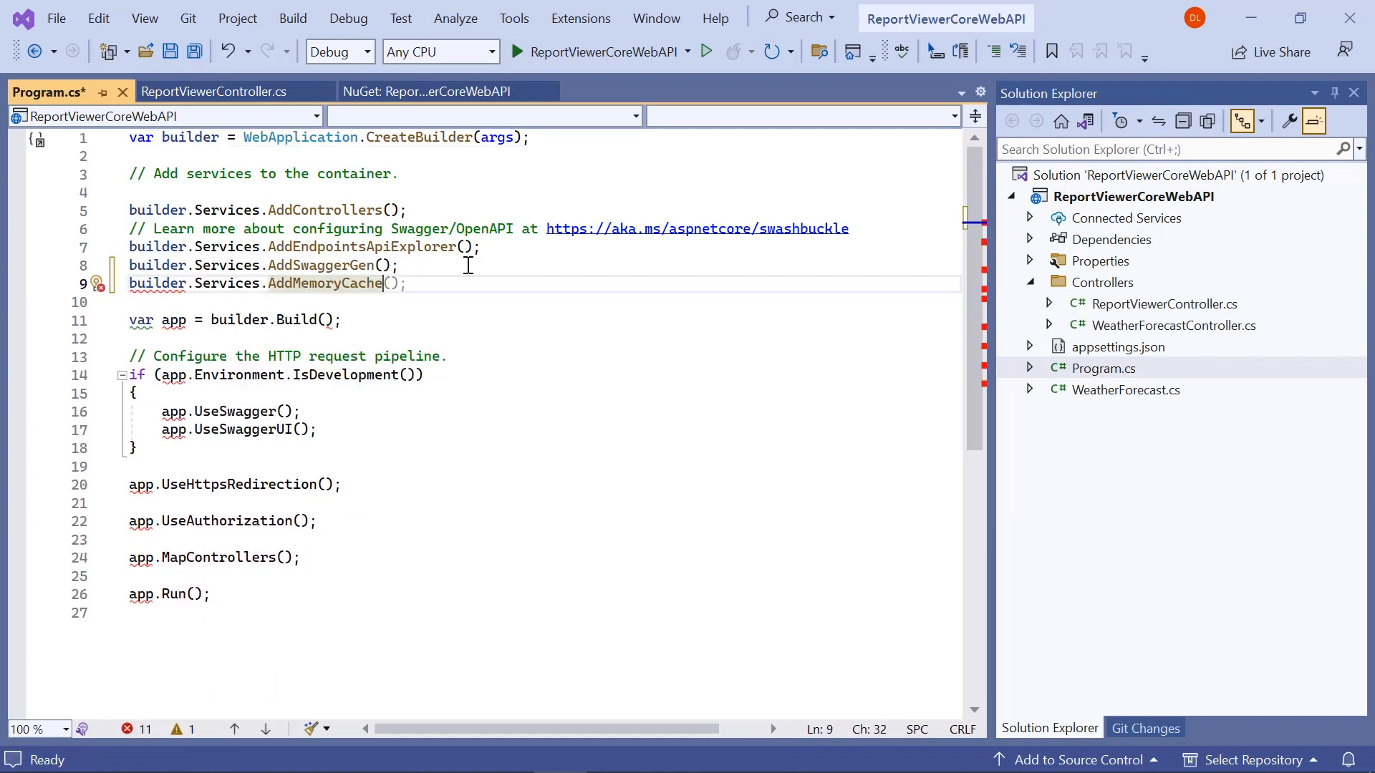
{"action": "key", "text": "End"}
{"action": "key", "text": "Return"}
{"action": "key", "text": "Return"}
{"action": "key", "text": "ctrl+v"}
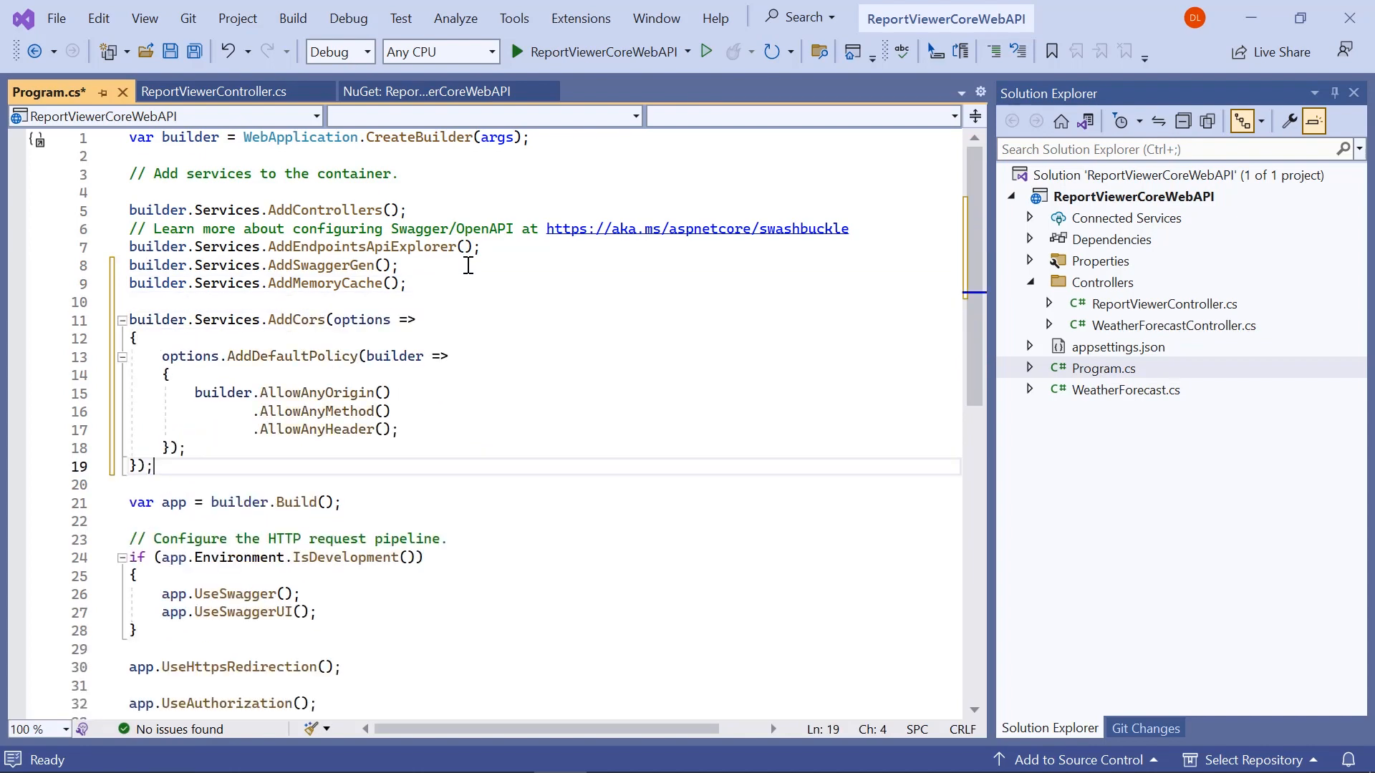
{"action": "scroll", "coordinate": [470, 266], "scroll_direction": "down", "scroll_amount": 3}
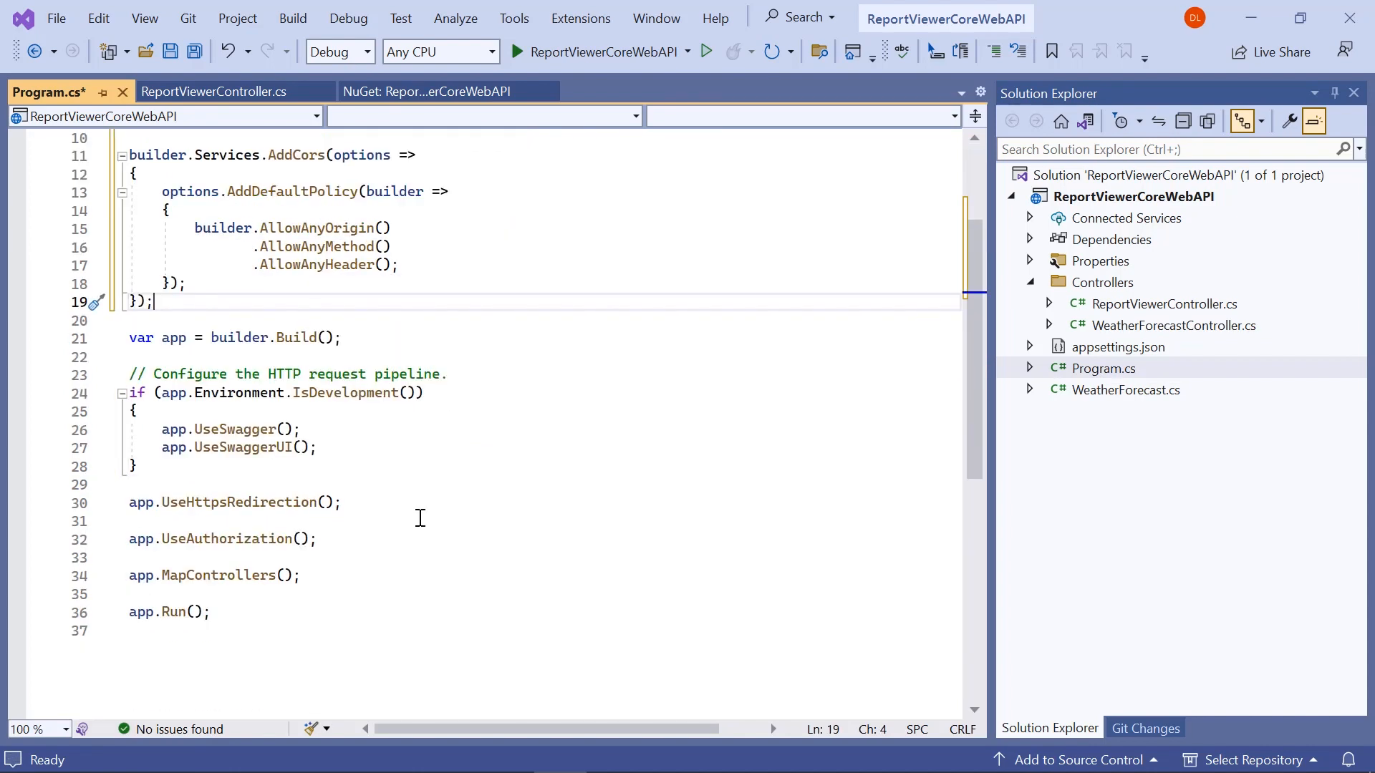
- Enable app.UseCors() after UseHttpsRedirection and save Program.cs
{"action": "left_click", "coordinate": [419, 519]}
{"action": "key", "text": "Return"}
{"action": "type", "text": "app.UseCors();"}
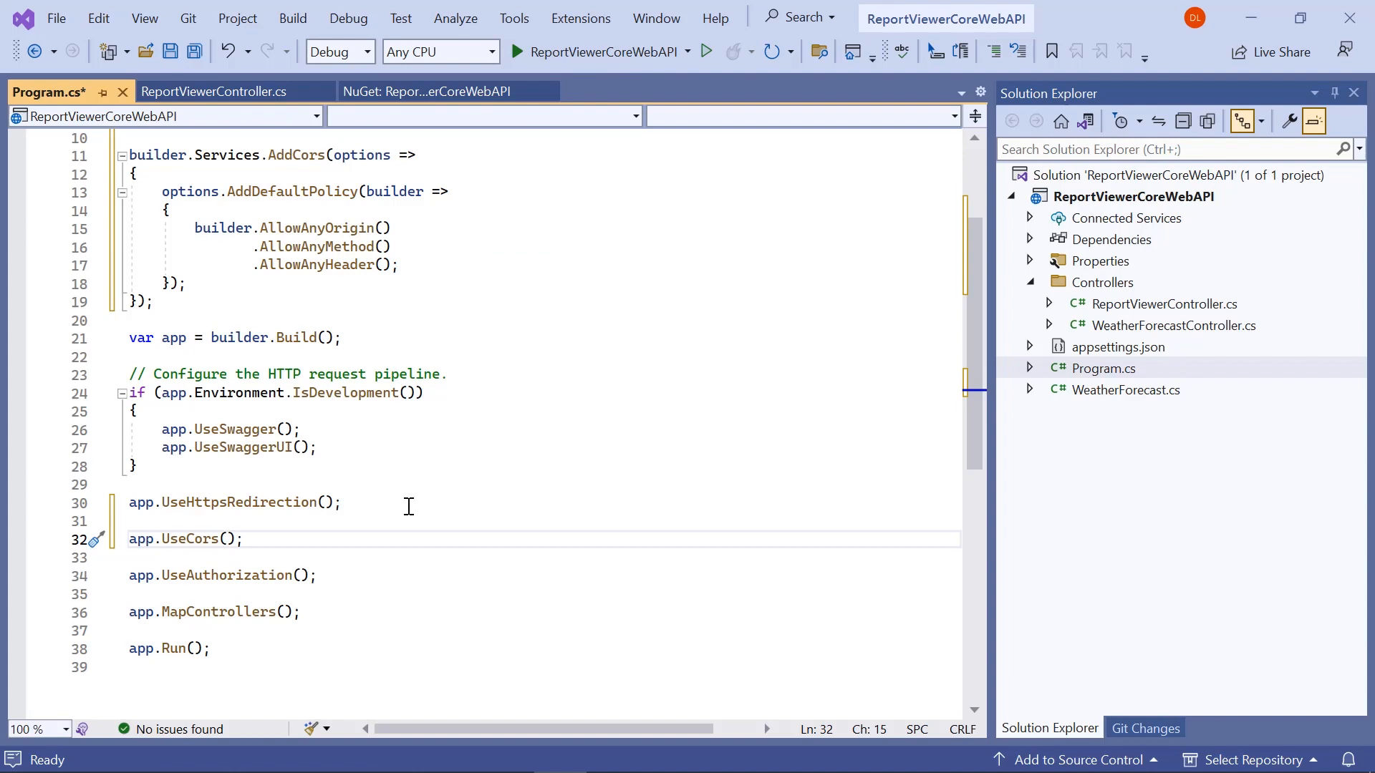
{"action": "key", "text": "ctrl+s"}
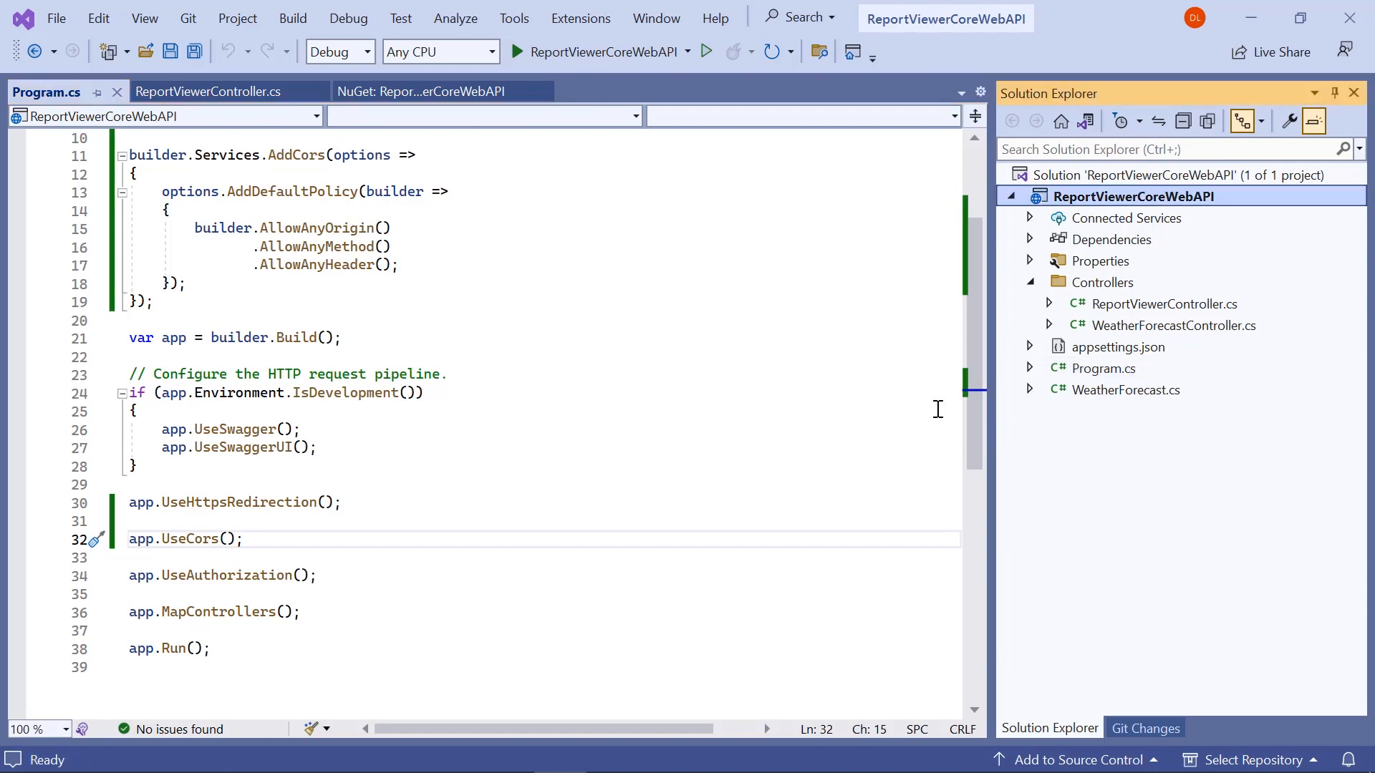
- Add a wwwroot folder to the project with a Resources folder inside it
{"action": "right_click", "coordinate": [1133, 196]}
{"action": "mouse_move", "coordinate": [934, 345]}
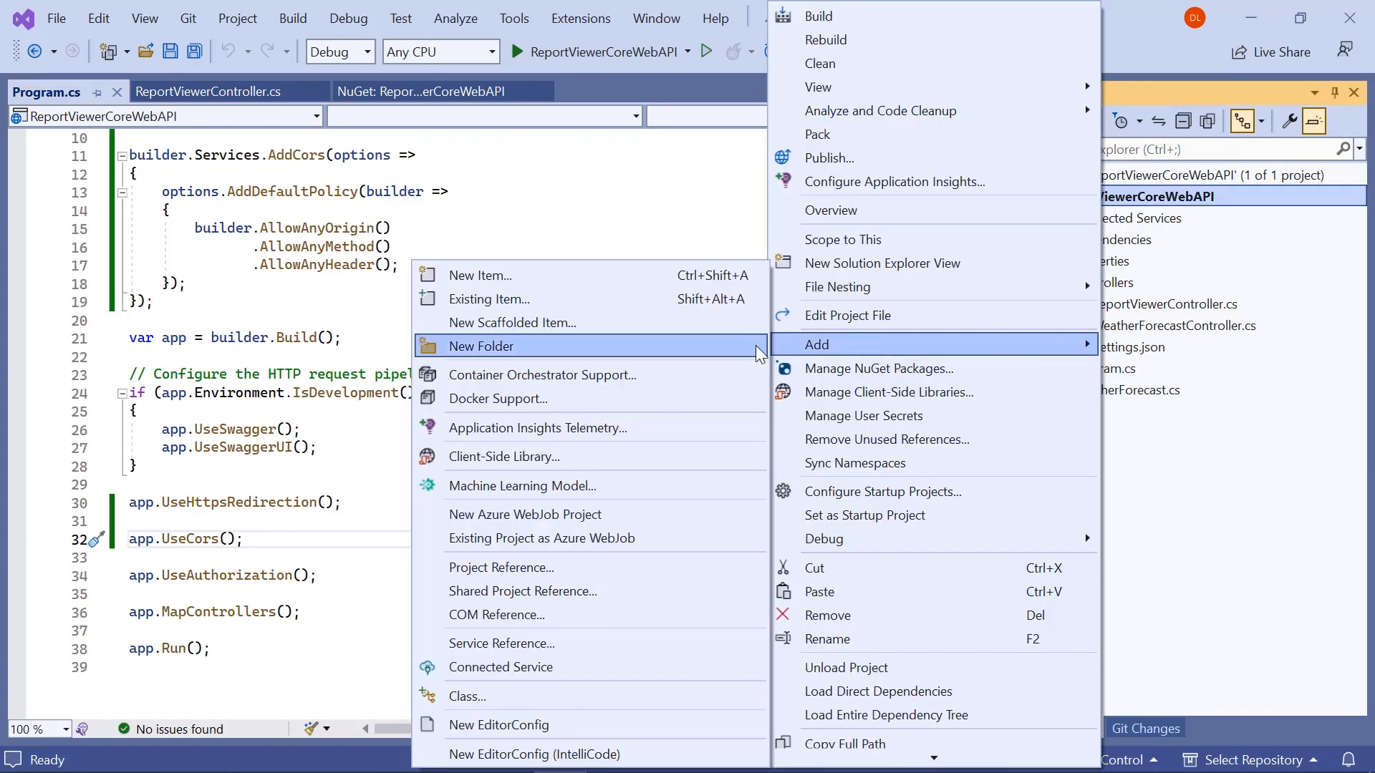
{"action": "left_click", "coordinate": [481, 347]}
{"action": "type", "text": "wwwroot"}
{"action": "key", "text": "Return"}
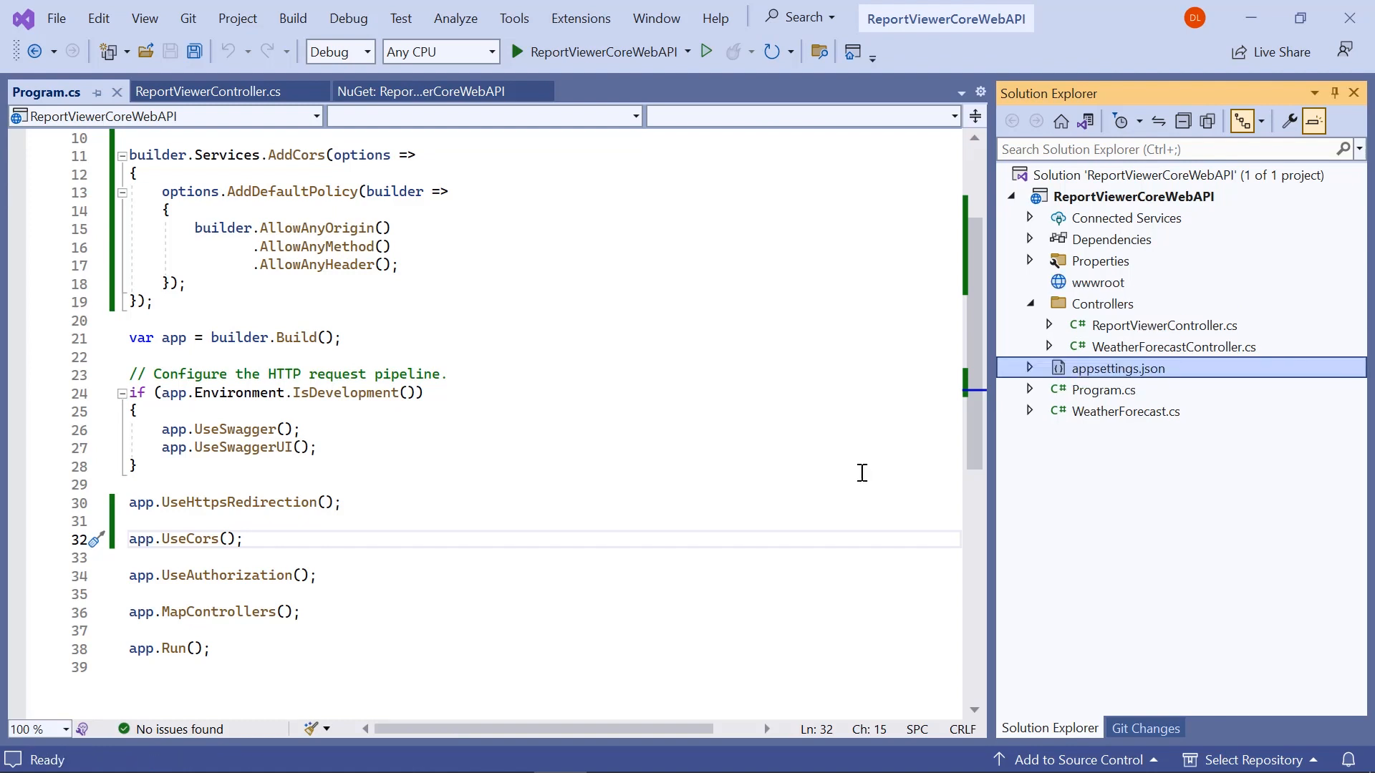
{"action": "right_click", "coordinate": [1099, 282]}
{"action": "left_click", "coordinate": [481, 474]}
{"action": "type", "text": "Resour"}
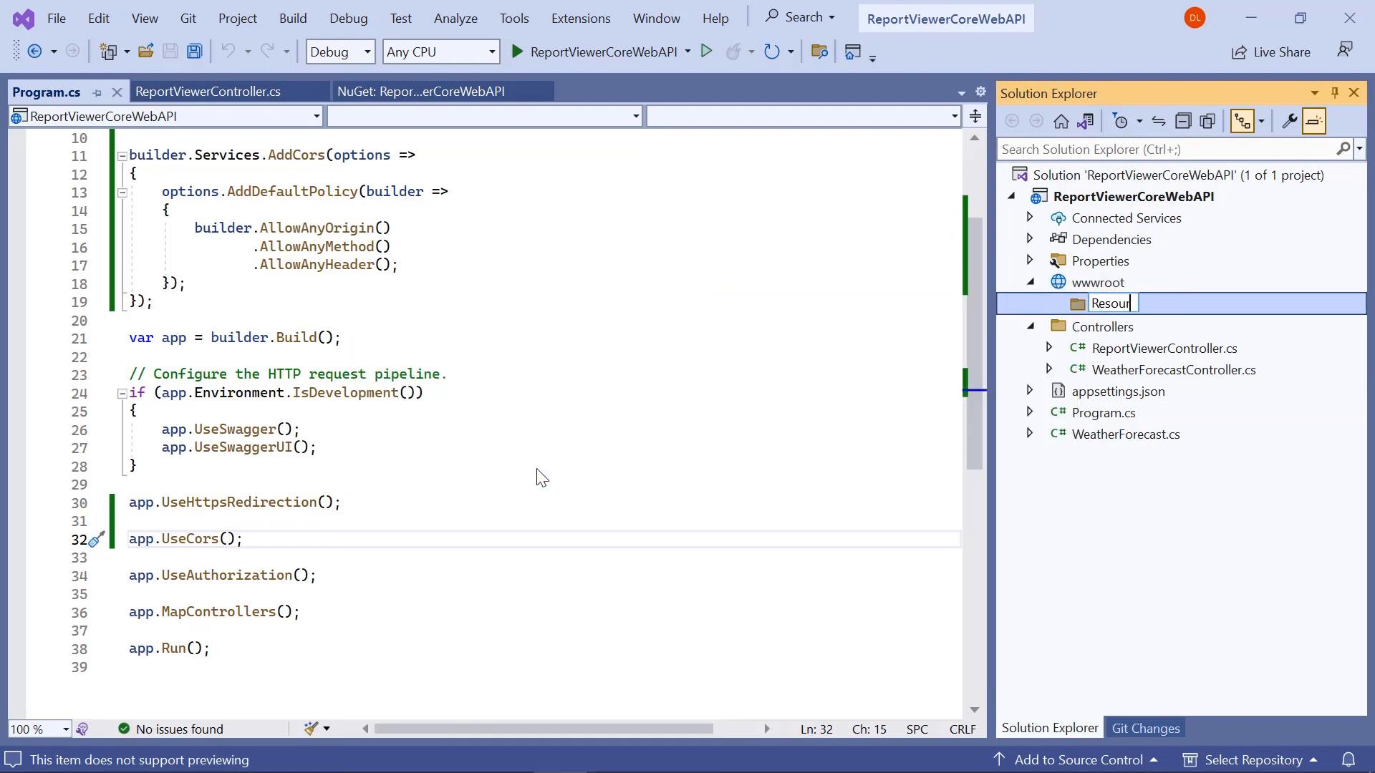
{"action": "type", "text": "ces"}
{"action": "key", "text": "Return"}
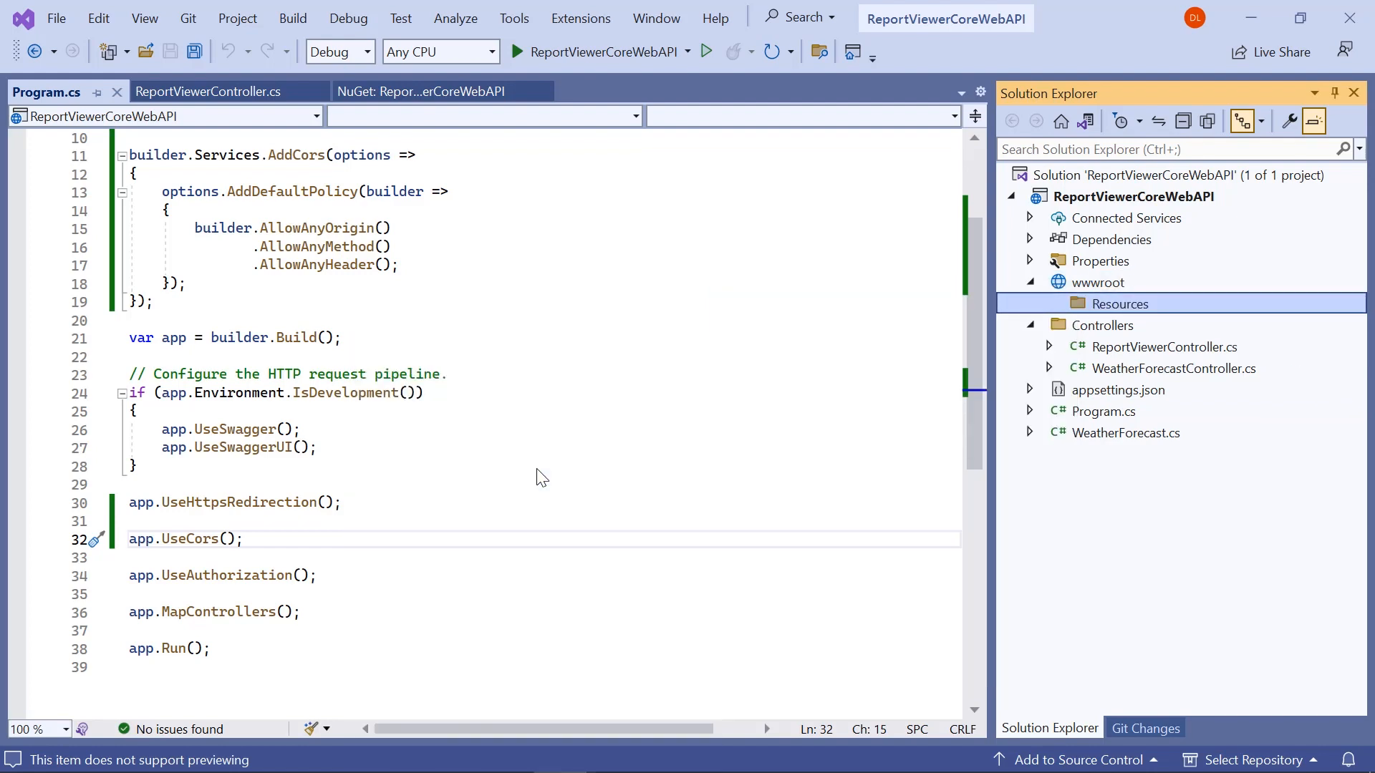
- Add the existing product-list.rdlc report file into the Resources folder
{"action": "right_click", "coordinate": [1080, 302]}
{"action": "left_click", "coordinate": [796, 371]}
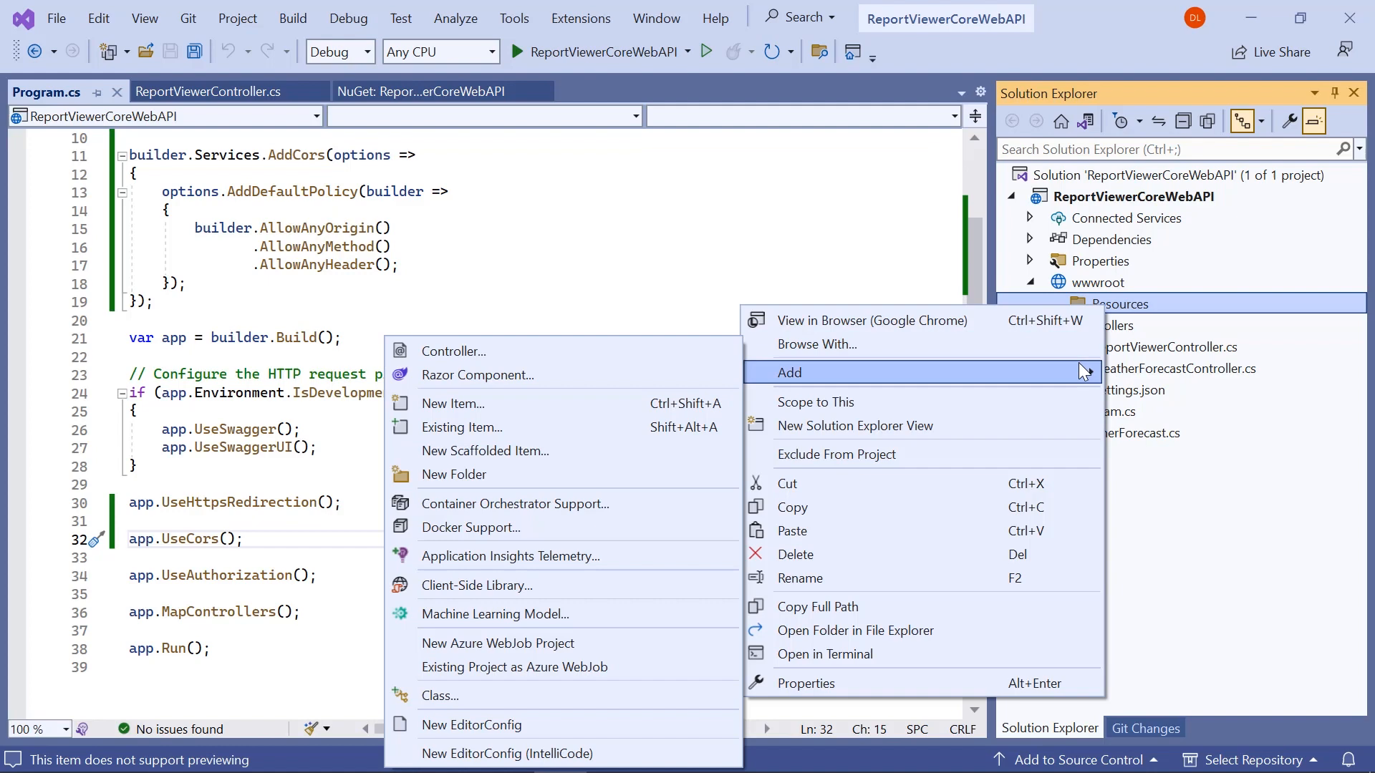
{"action": "left_click", "coordinate": [537, 404]}
{"action": "left_click", "coordinate": [579, 250]}
{"action": "left_click", "coordinate": [805, 572]}
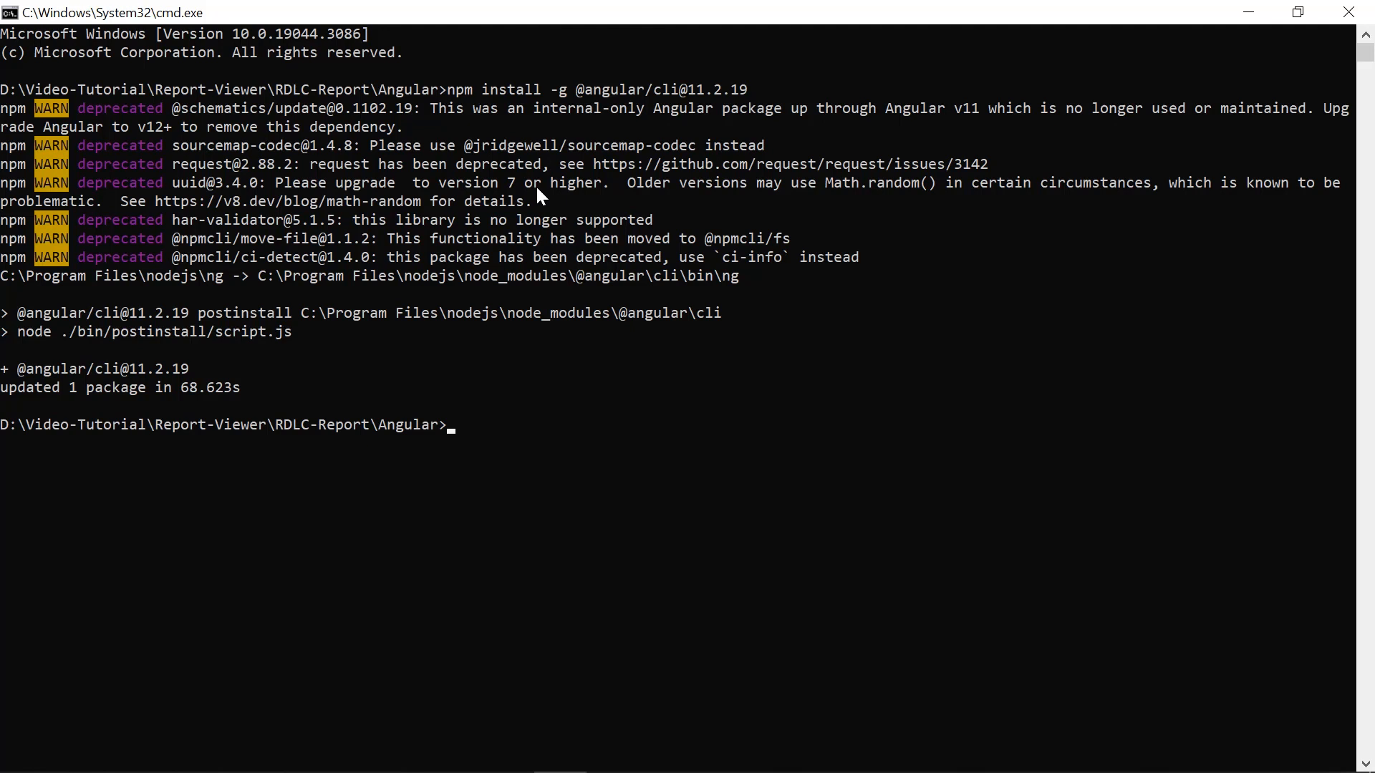
{"action": "type", "text": "cls"}
- Run ng new angular-rdlc-report-viewer and accept the strict, routing and stylesheet prompts
{"action": "key", "text": "Return"}
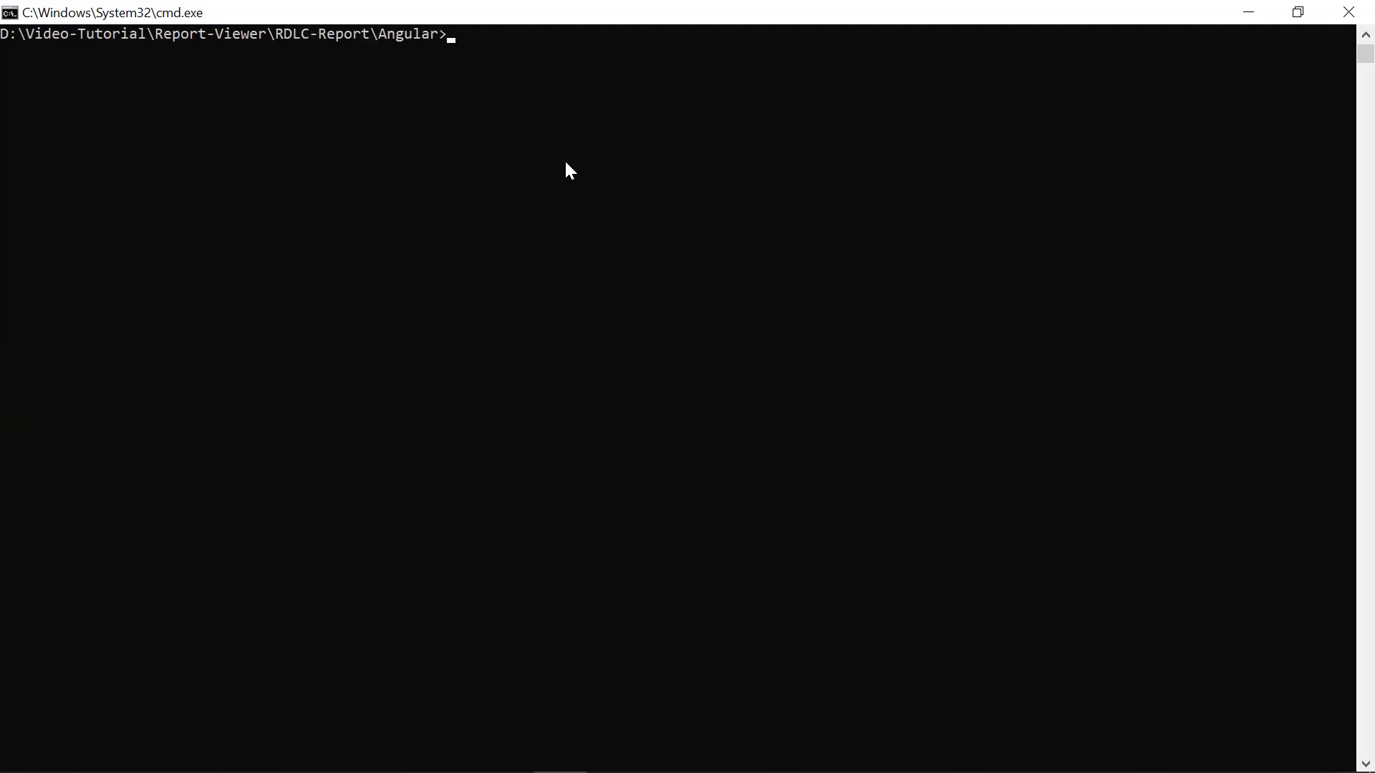
{"action": "type", "text": "ng new angular-rdlc-report-viewer"}
{"action": "key", "text": "Return"}
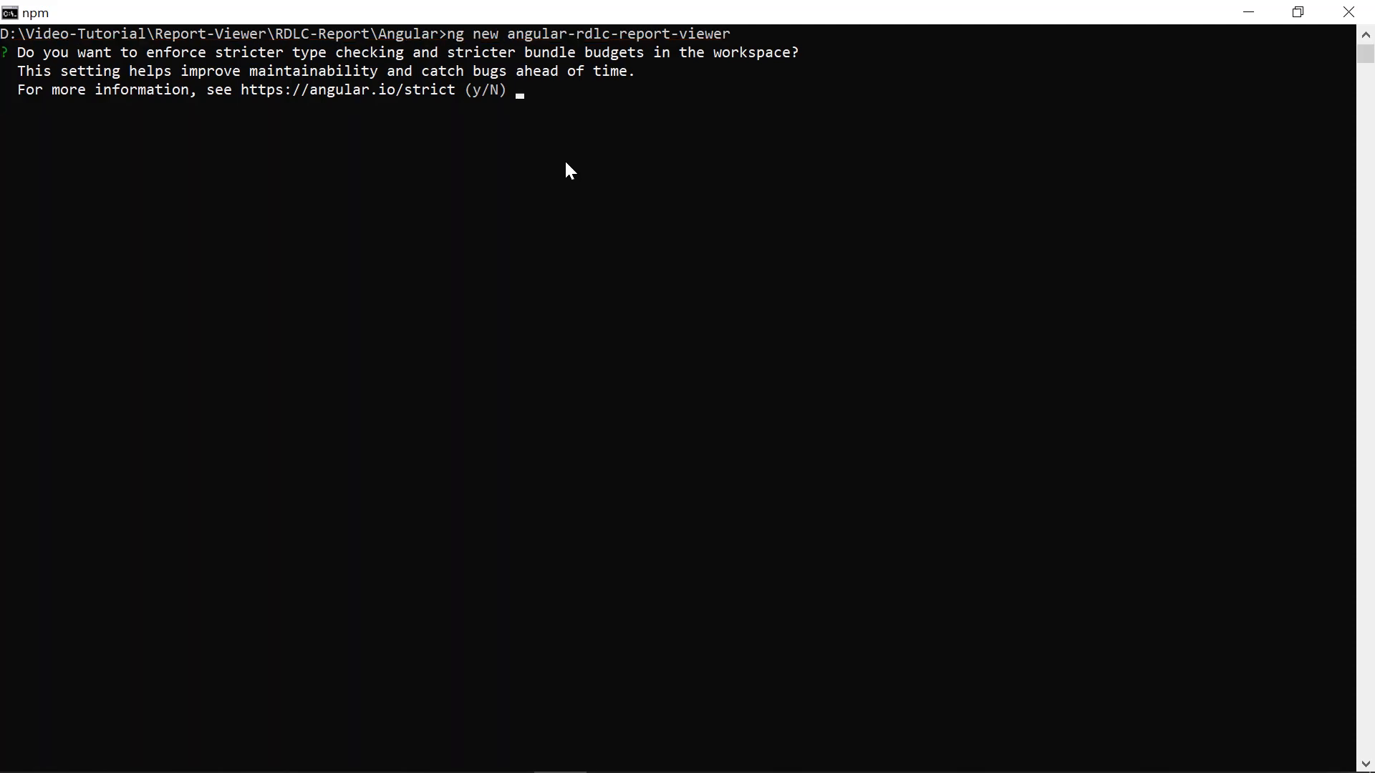
{"action": "type", "text": "y"}
{"action": "key", "text": "Return"}
{"action": "type", "text": "y"}
{"action": "key", "text": "Return"}
{"action": "key", "text": "Return"}
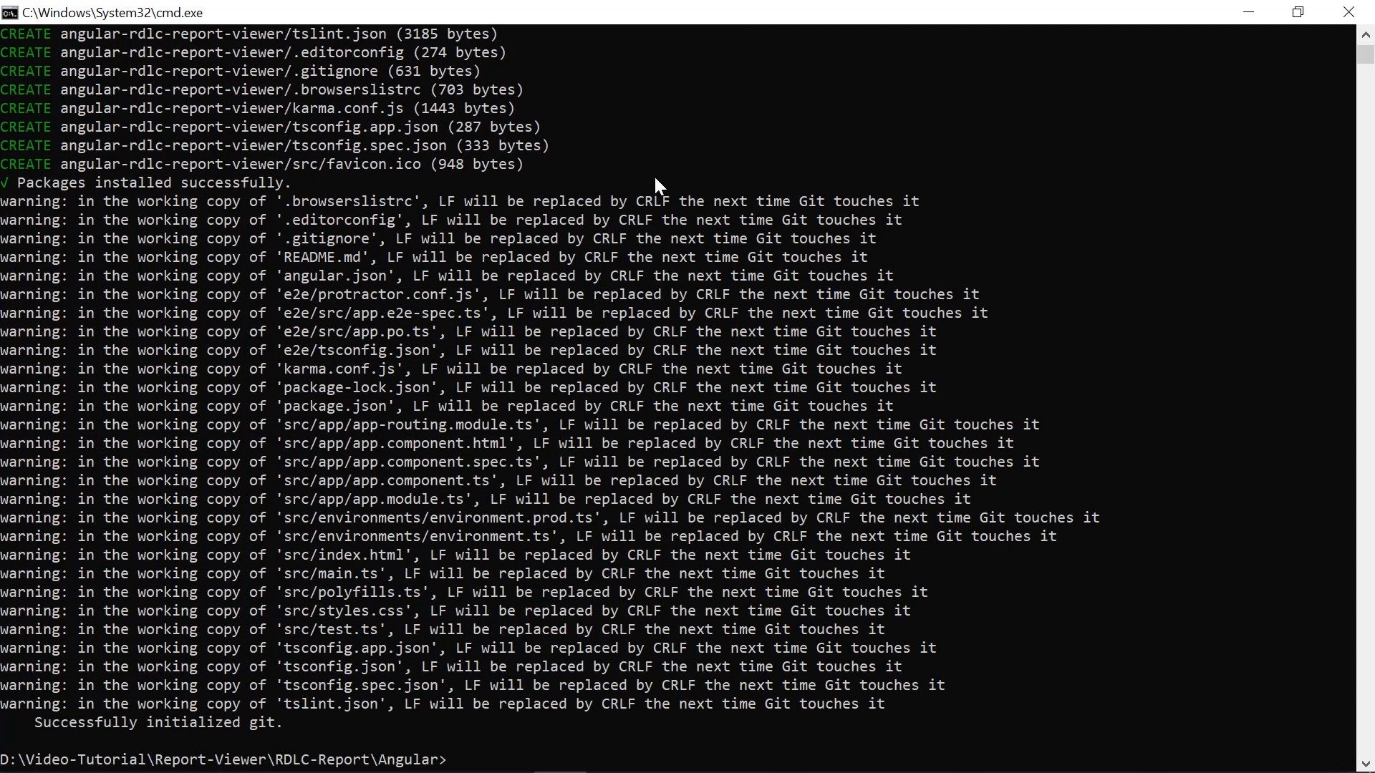
{"action": "type", "text": "cls"}
- cd into angular-rdlc-report-viewer and npm install the Bold Reports angular components and types as dev dependencies
{"action": "key", "text": "Return"}
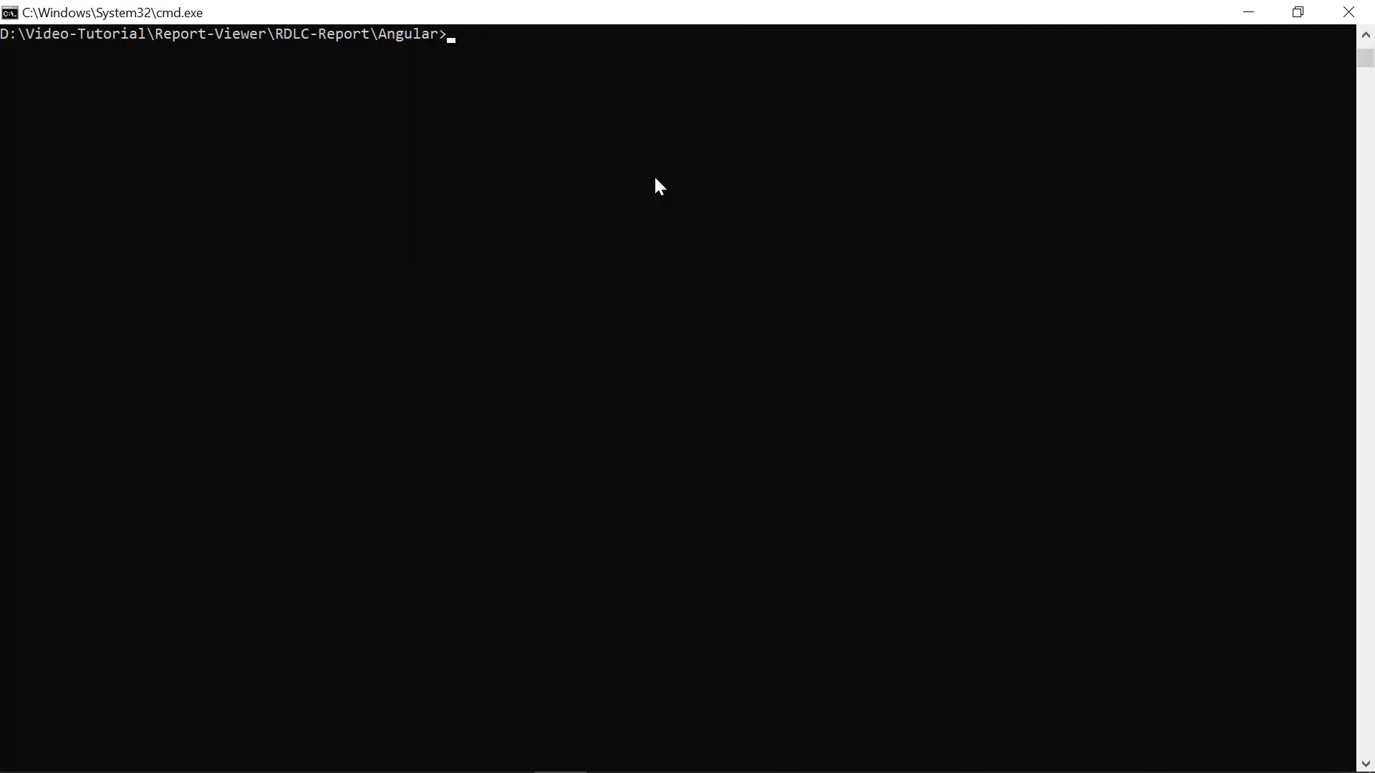
{"action": "type", "text": "cd angular-rdlc-report-viewer"}
{"action": "key", "text": "Return"}
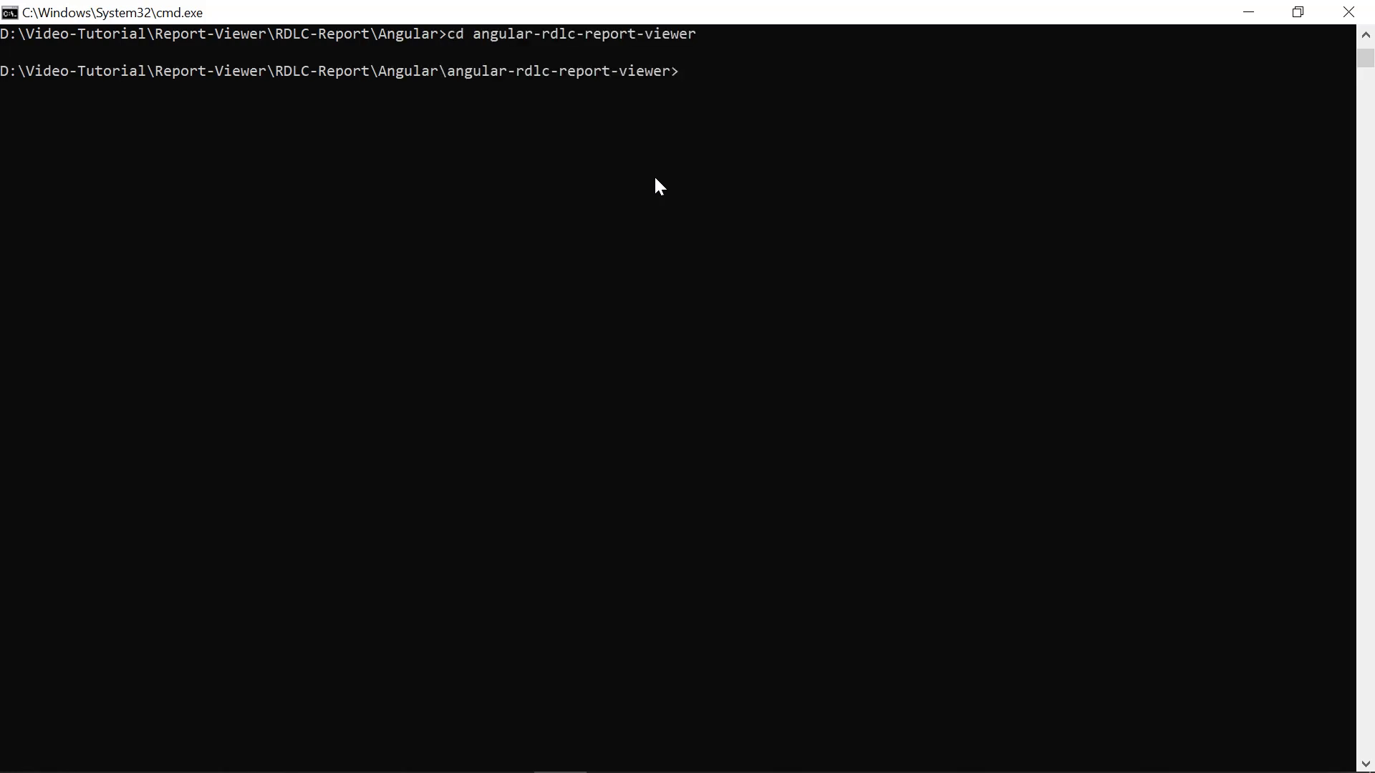
{"action": "type", "text": "npm install @boldreports/angular-reporting-components --save-dev"}
{"action": "key", "text": "Return"}
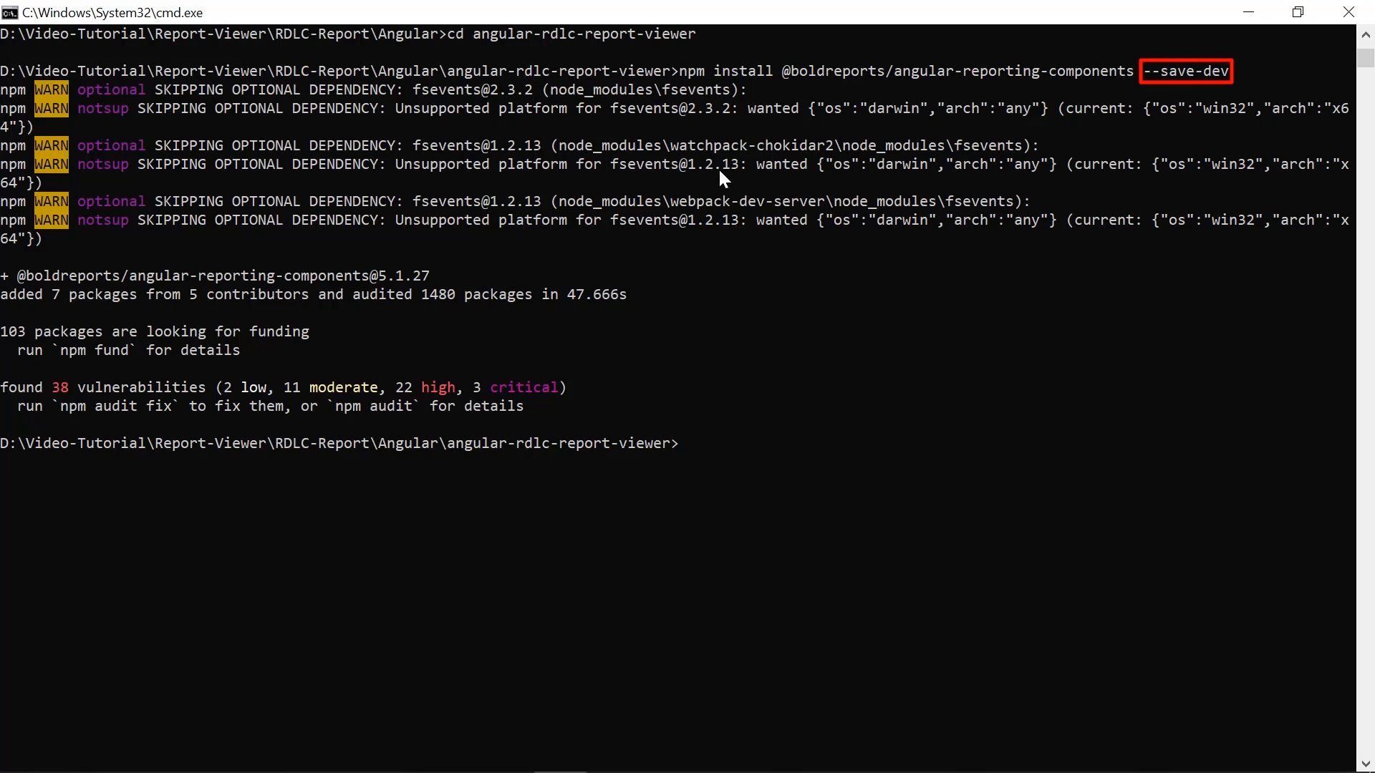
{"action": "type", "text": "cls"}
{"action": "key", "text": "Return"}
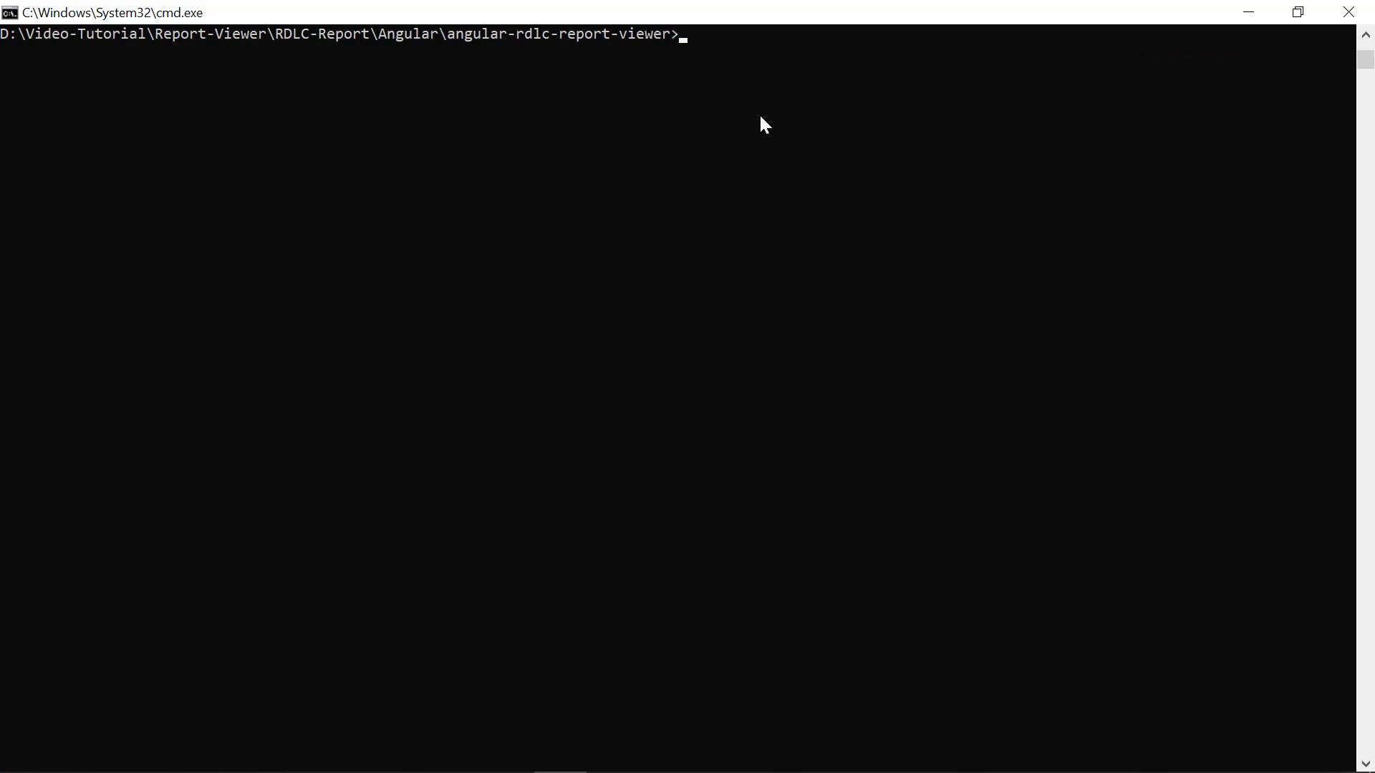
{"action": "type", "text": "npm install --save-dev @boldreports/types"}
{"action": "key", "text": "Return"}
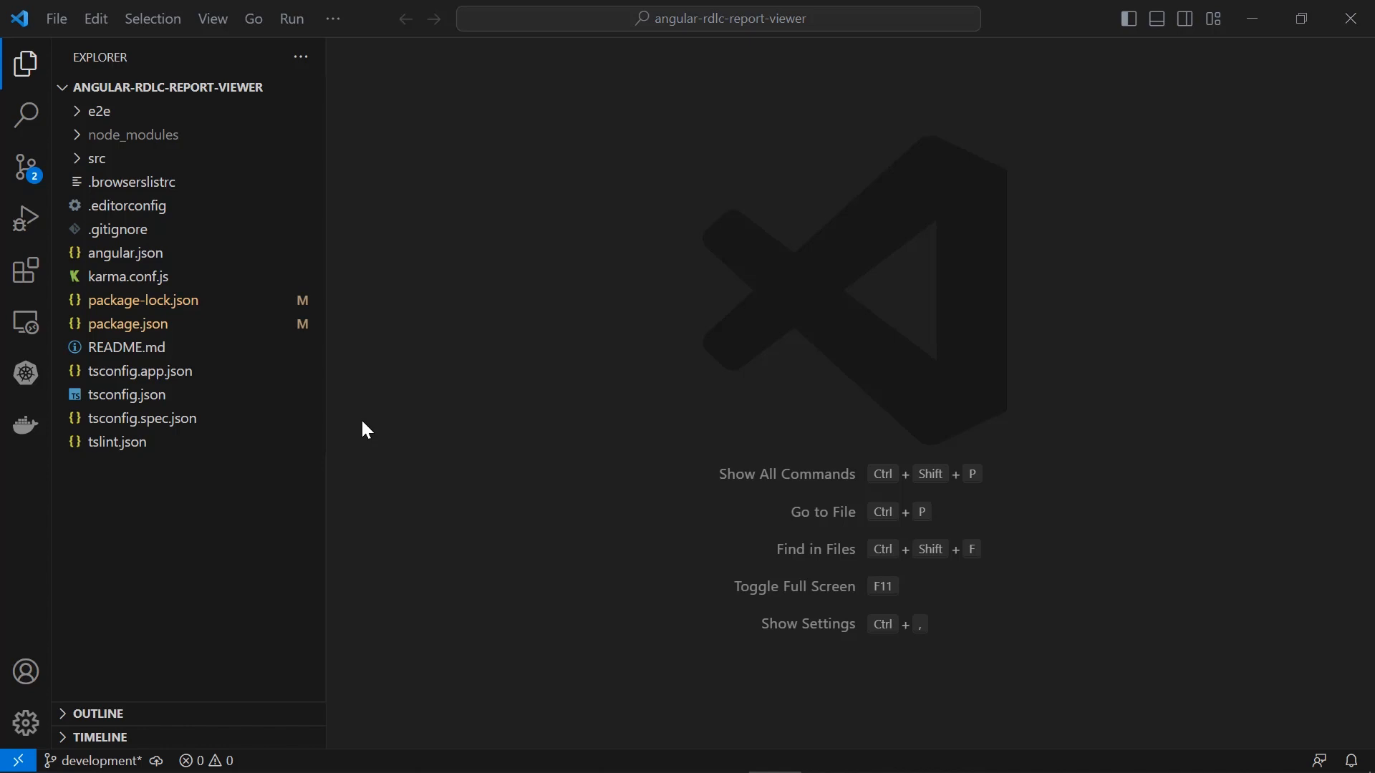
{"action": "left_click", "coordinate": [245, 375]}
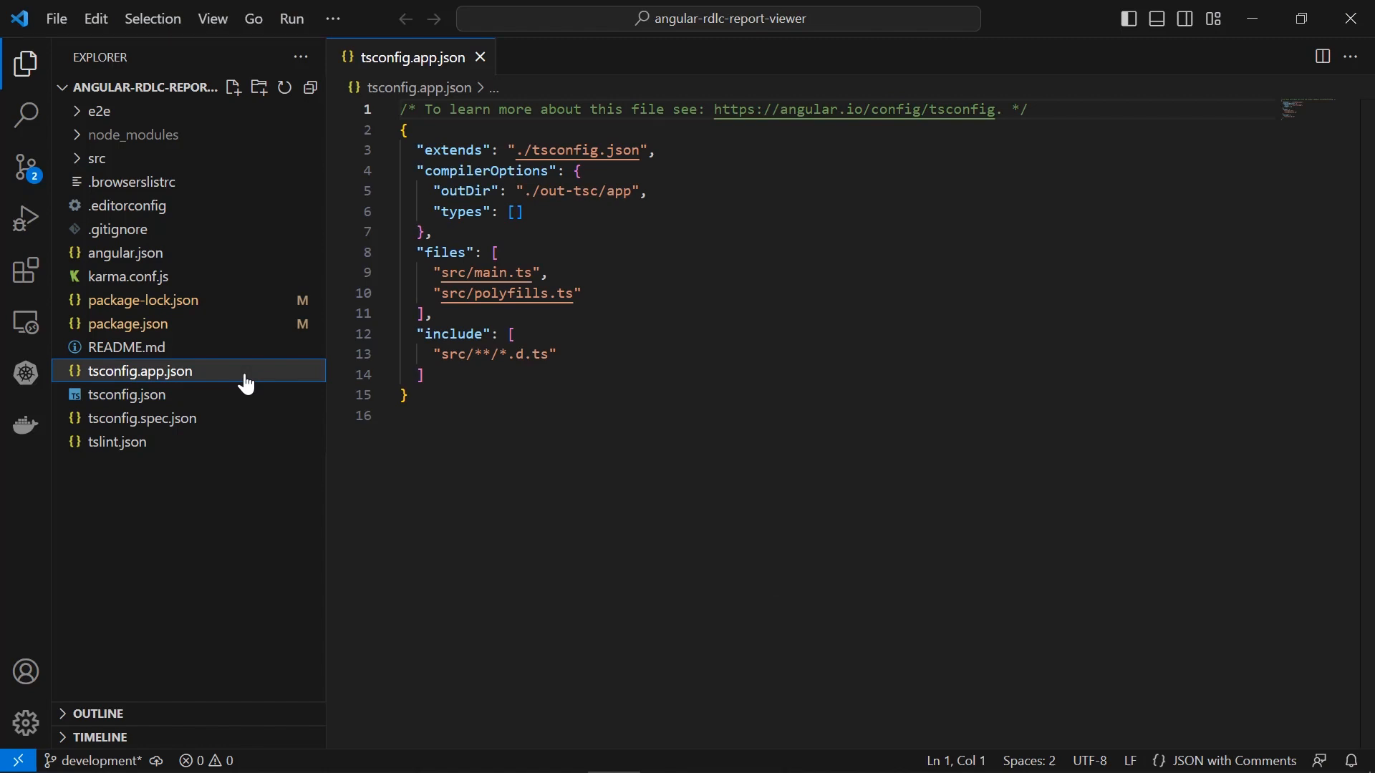
{"action": "left_click", "coordinate": [650, 191]}
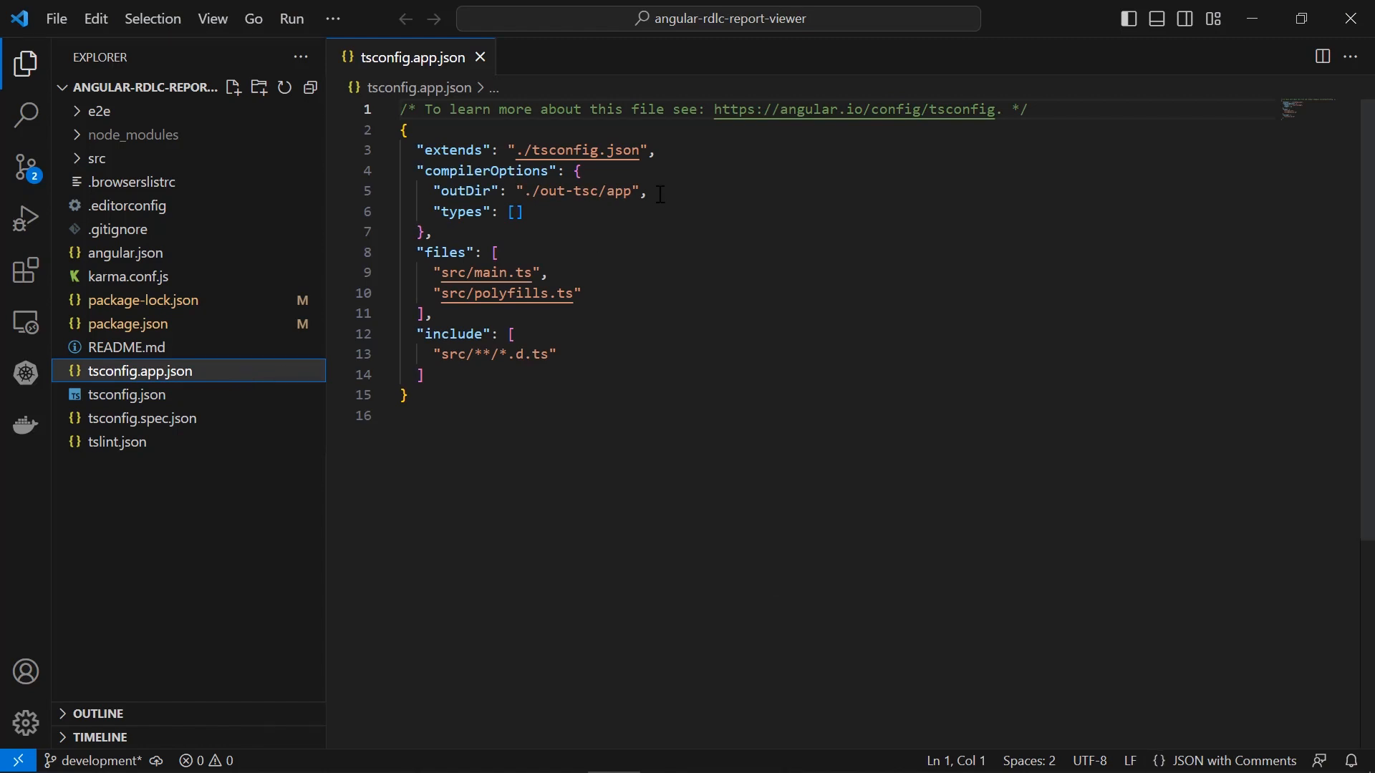
{"action": "key", "text": "Return"}
{"action": "type", "text": "\"typeRoots\": ["}
{"action": "key", "text": "Return"}
{"action": "type", "text": "\"node_modules\"/@types\","}
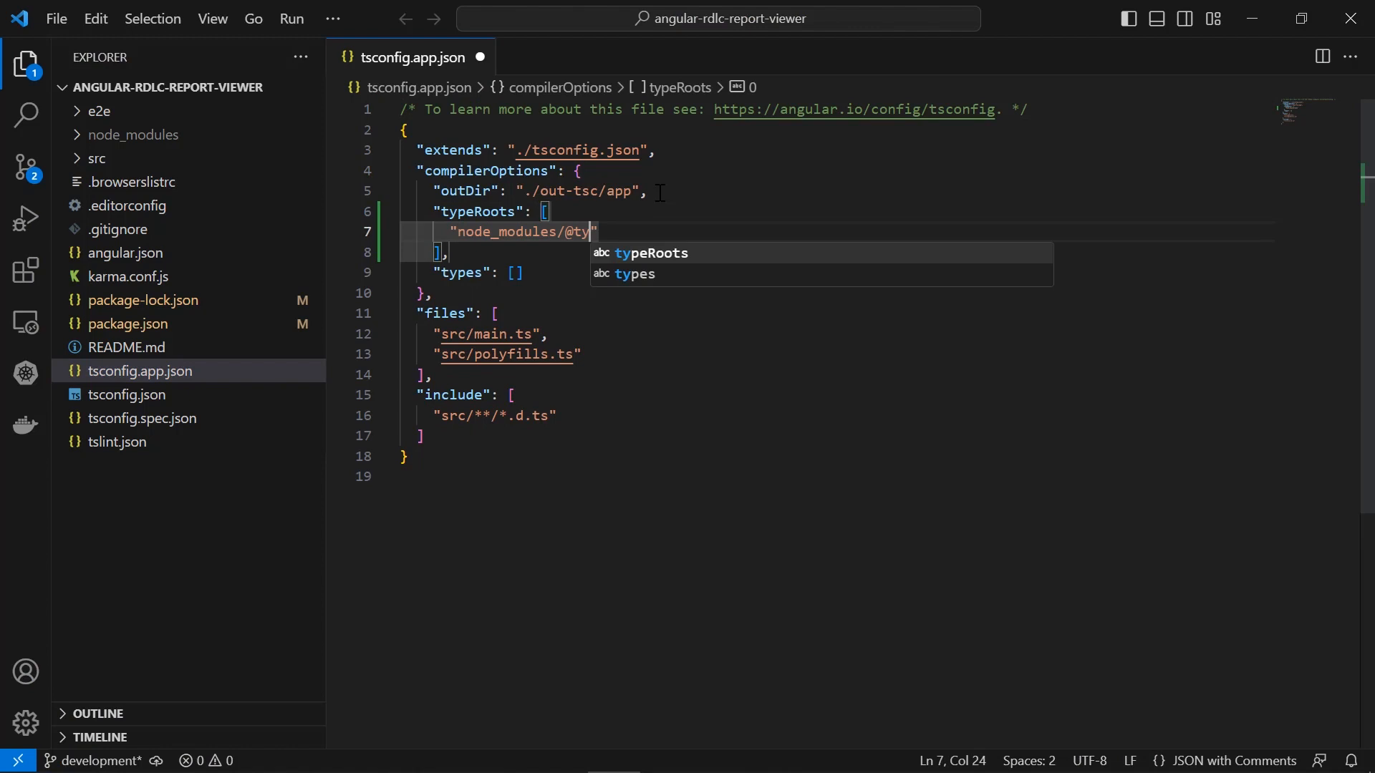
{"action": "key", "text": "Return"}
{"action": "type", "text": "\"node_modules/@boldreports/types"}
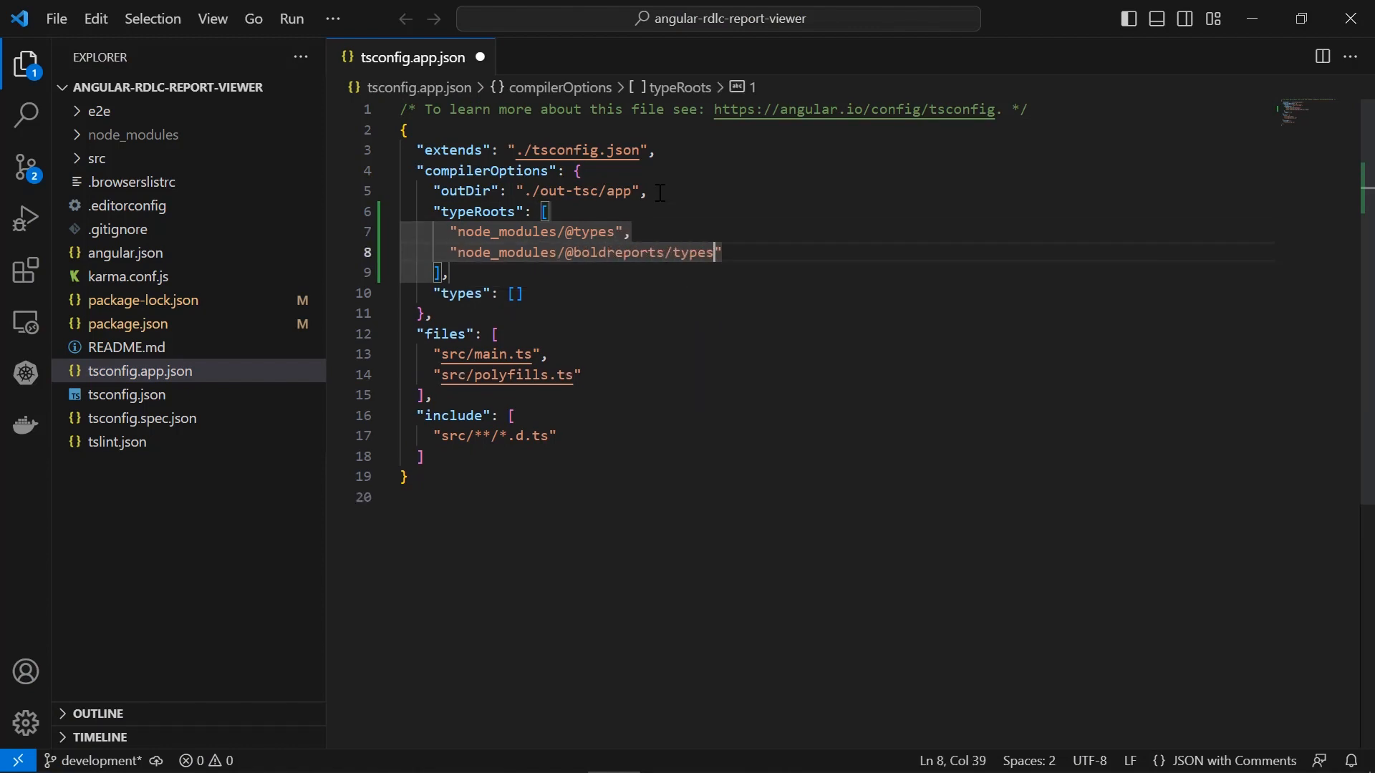
{"action": "key", "text": "Down"}
- Add jquery and reports.all to the types list and save tsconfig.app.json
{"action": "left_click", "coordinate": [516, 292]}
{"action": "key", "text": "Return"}
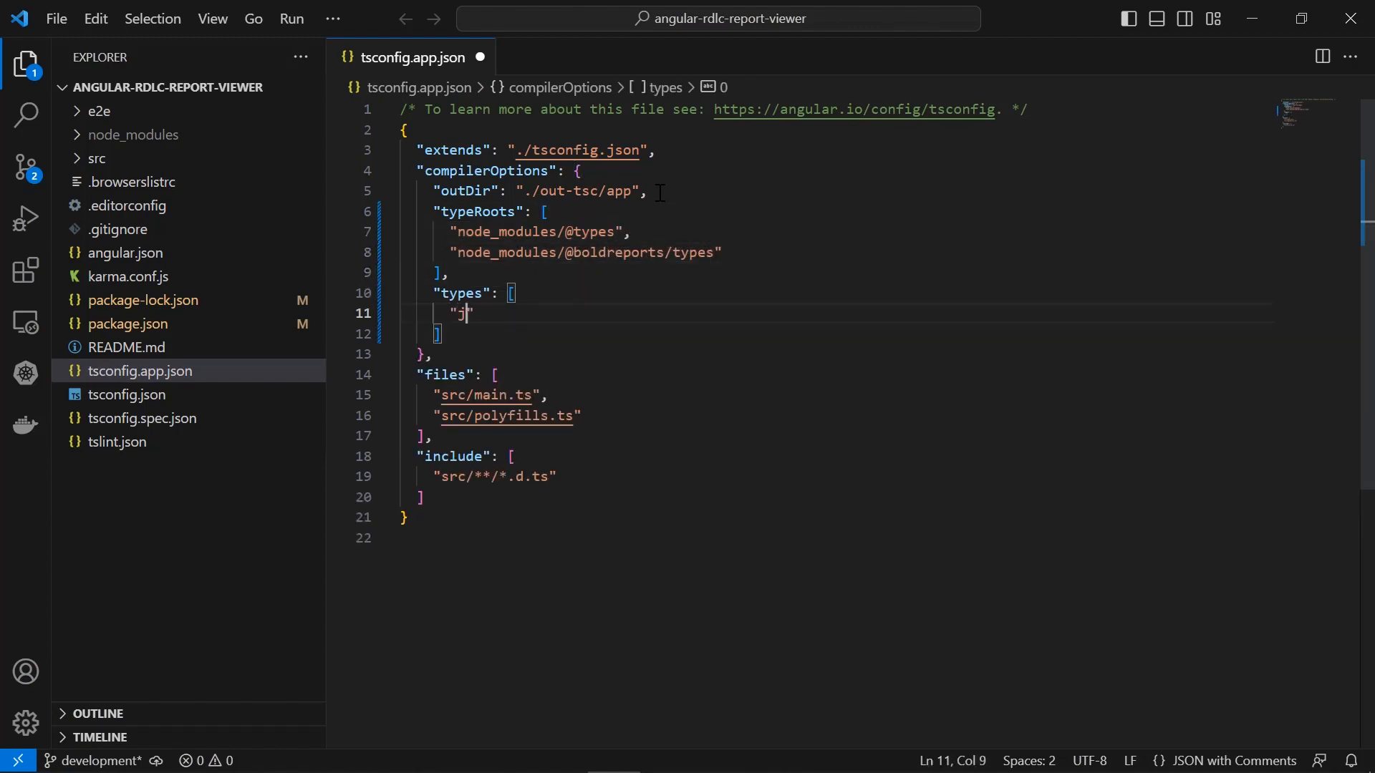
{"action": "type", "text": "\"jquery\","}
{"action": "key", "text": "Return"}
{"action": "type", "text": "\"reports.all\""}
{"action": "key", "text": "ctrl+s"}
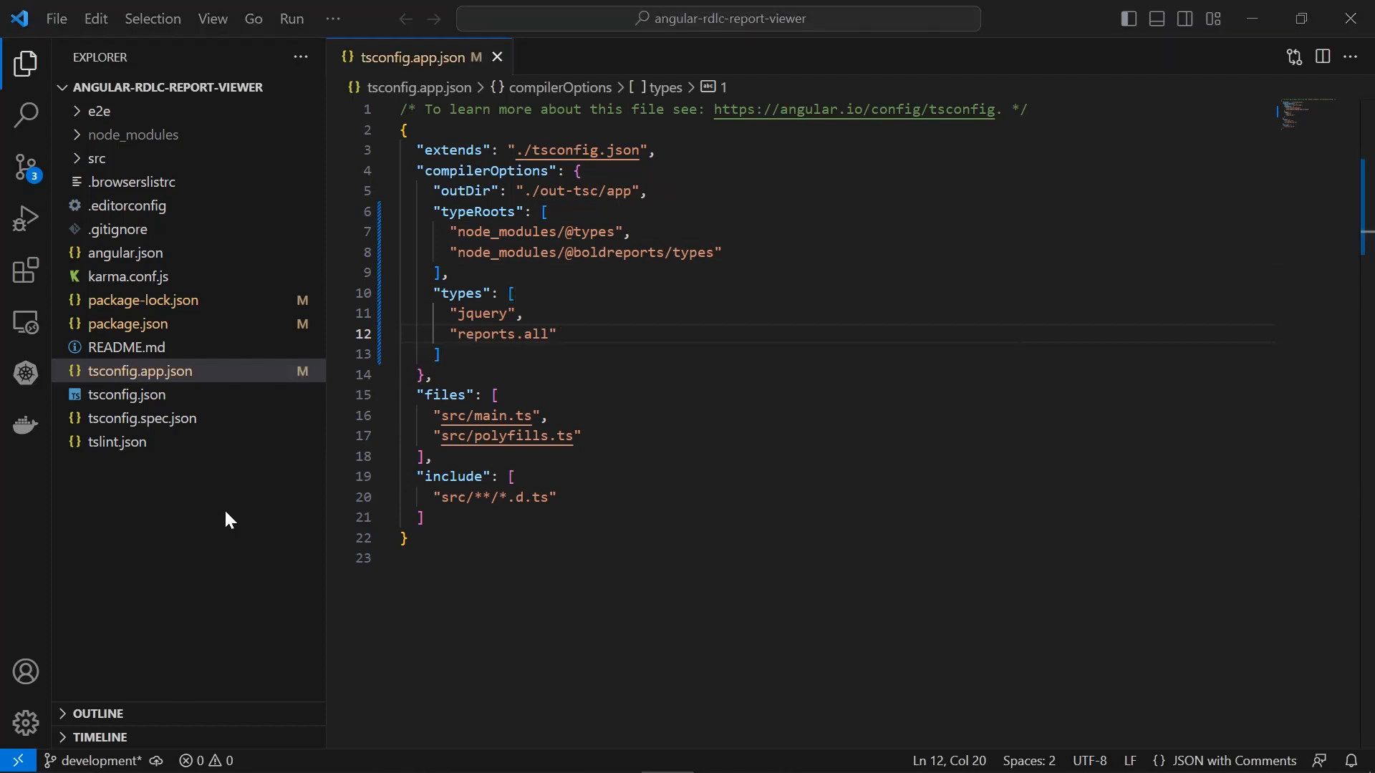
- Append the jquery import and window jQuery/$ assignment lines to the end of polyfills.ts
{"action": "left_click", "coordinate": [96, 157]}
{"action": "left_click", "coordinate": [127, 323]}
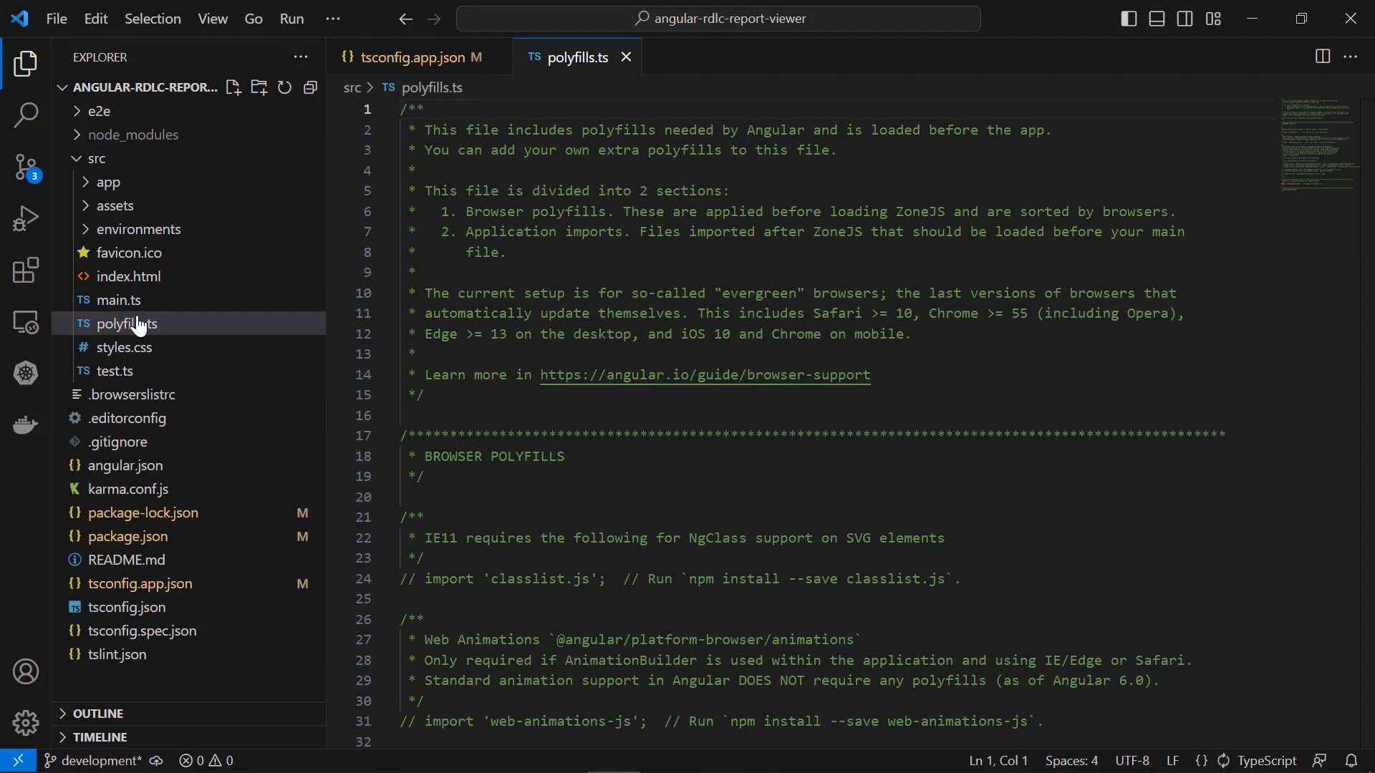
{"action": "key", "text": "ctrl+End"}
{"action": "key", "text": "Return"}
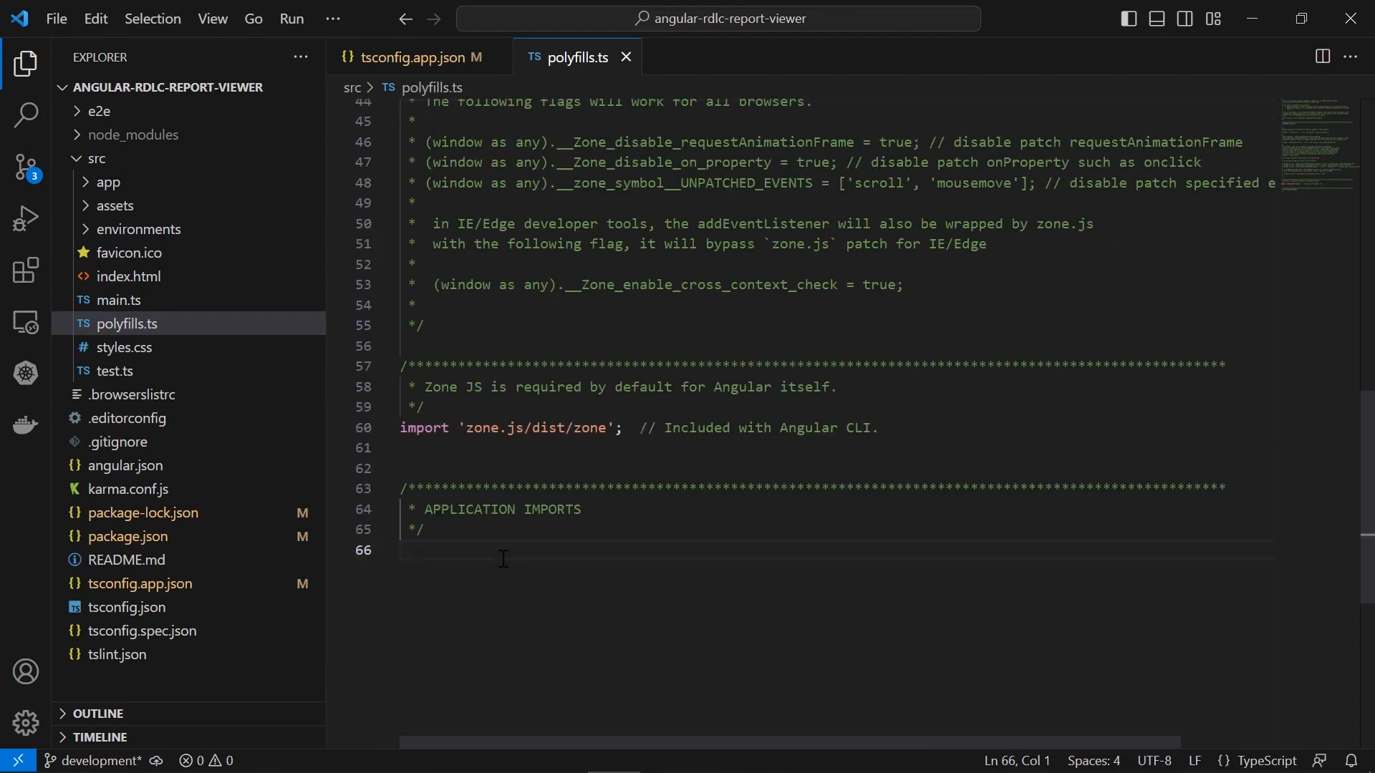
{"action": "type", "text": "import * as jquery from 'jquery'; let windowInstance = (window as { [key: string]: any }); windowInstance['jQuery'] = jquery; windowInstance['$'] = jquery;"}
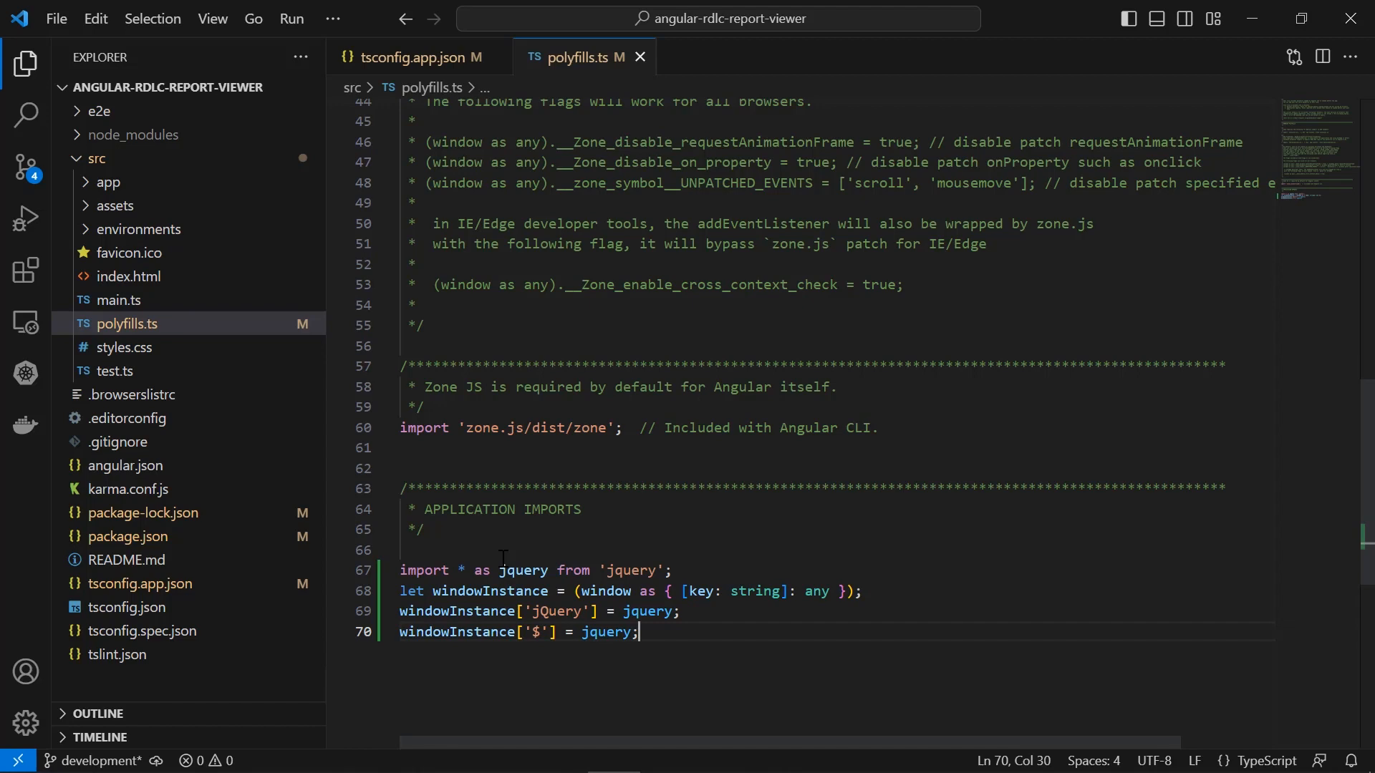
- In angular.json add allowedCommonJsDependencies for the report viewer, bulletgraph and chart scripts and save
{"action": "left_click", "coordinate": [261, 465]}
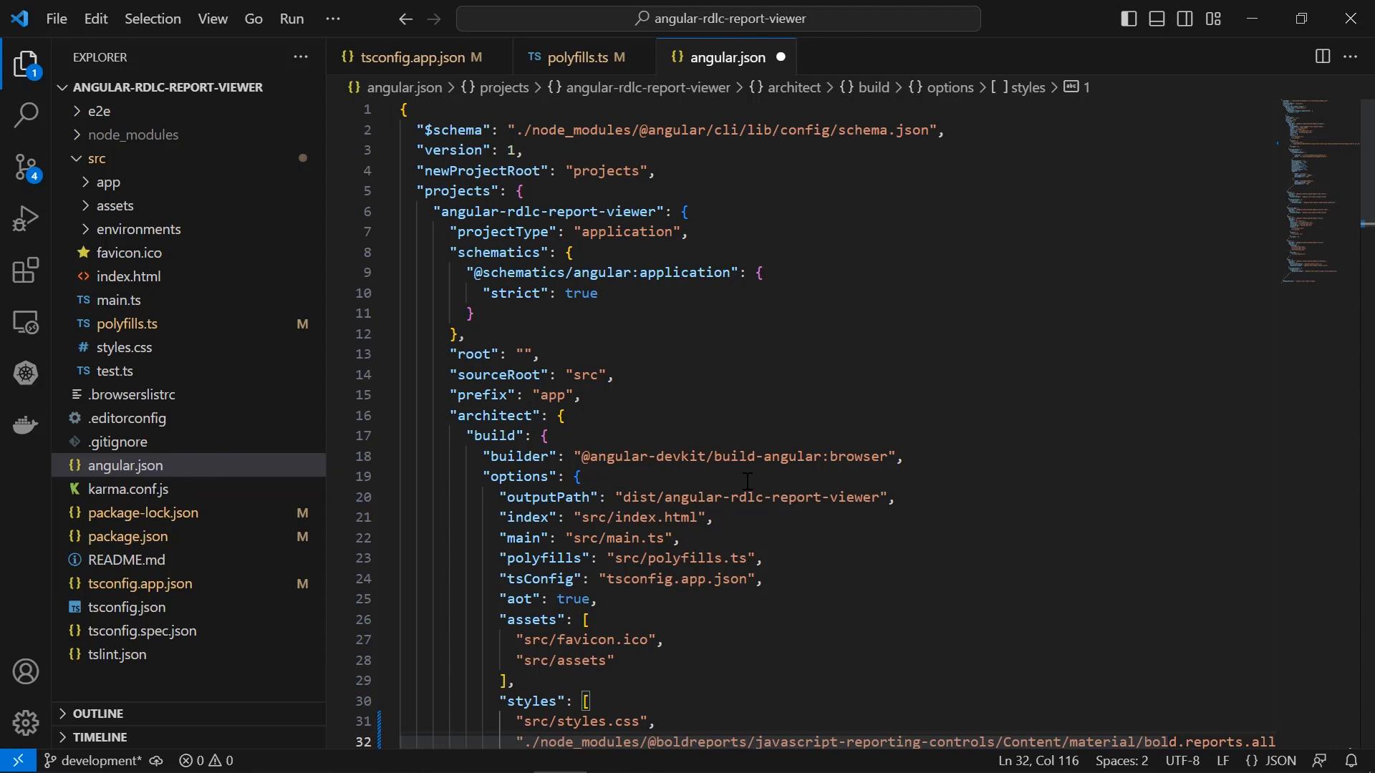
{"action": "left_click", "coordinate": [746, 477]}
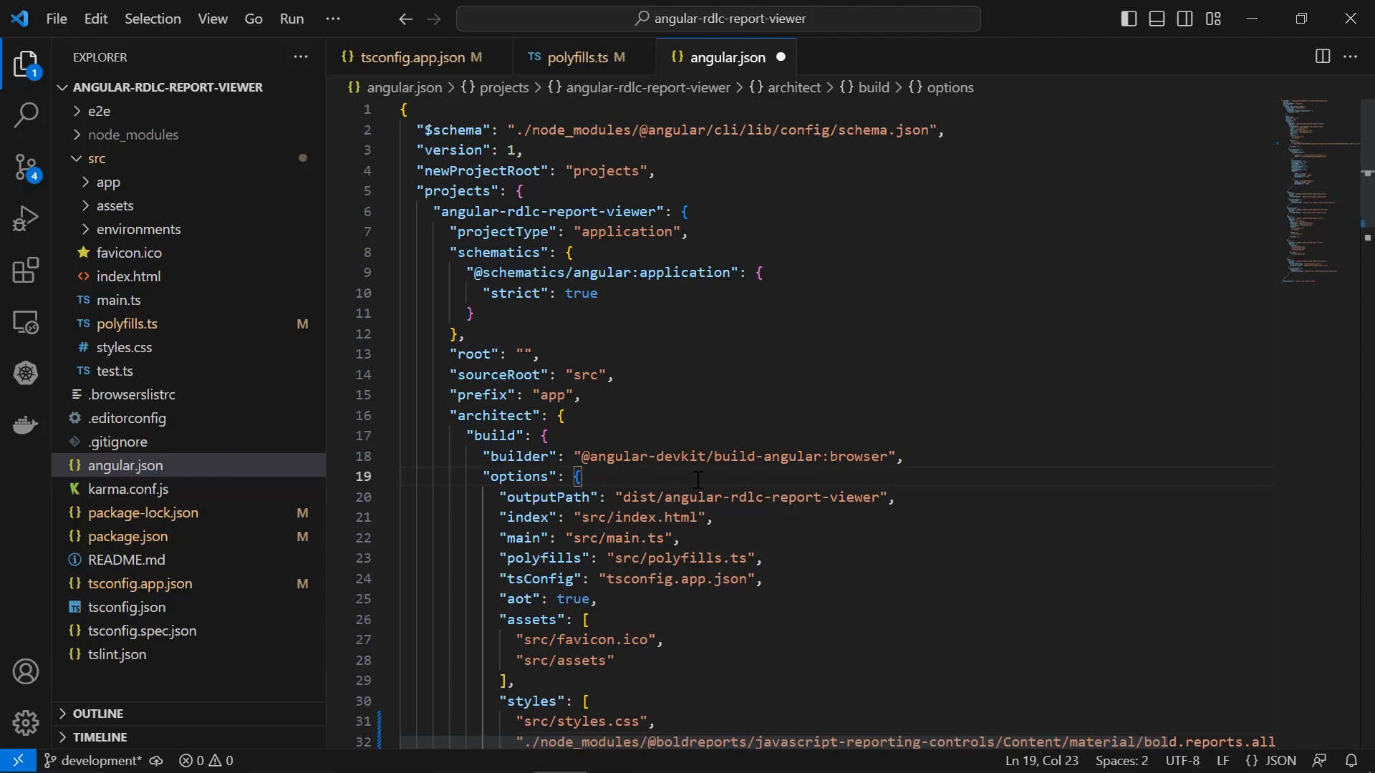
{"action": "key", "text": "Return"}
{"action": "type", "text": "\"allowedCommonJsDependencies\" :[               \"@boldreports/javascript-reporting-controls/Scripts/bold.report-viewer.min\",               \"@boldreports/javascript-reporting-controls/Scripts/data-visualization/ej.bulletgraph.min\",               \"@boldreports/javascript-reporting-controls/Scripts/data-visualization/ej.chart.min\"             ],"}
{"action": "key", "text": "ctrl+s"}
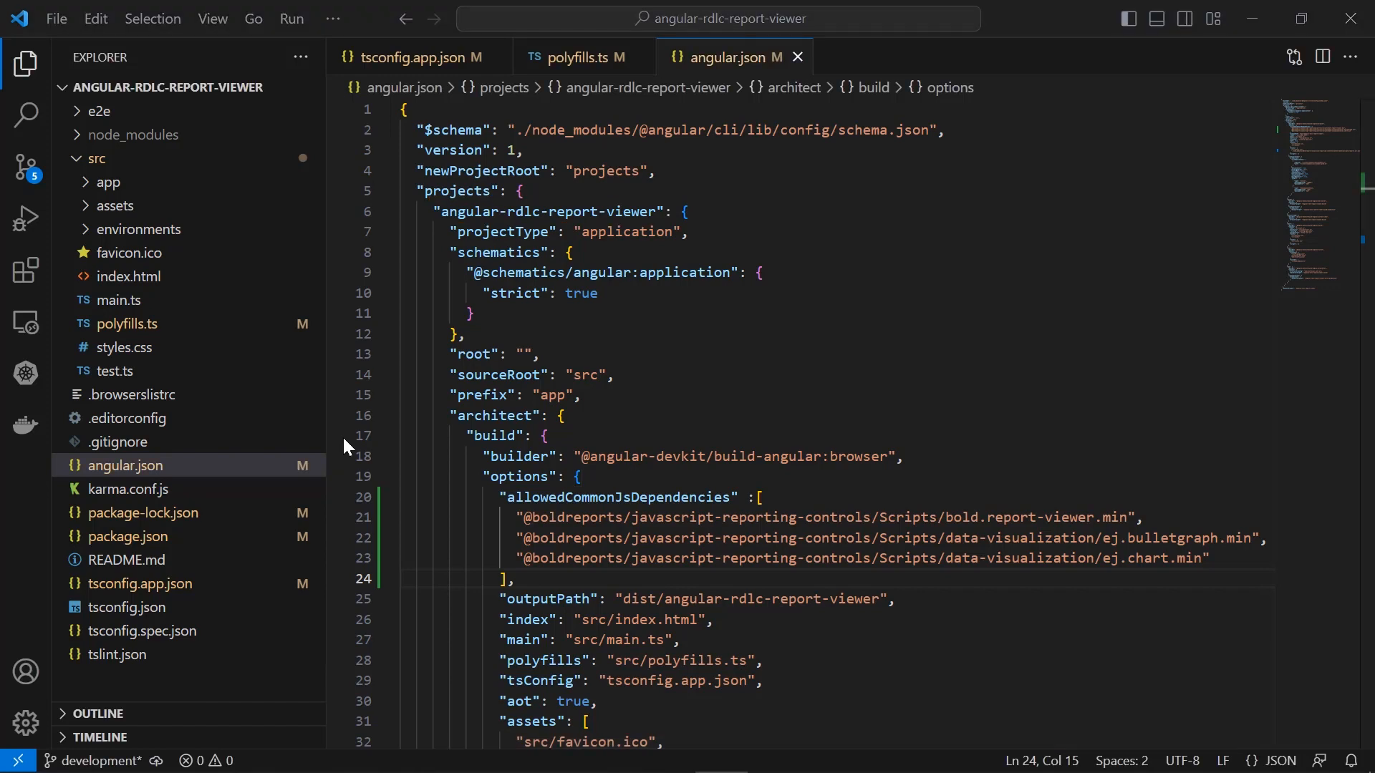
- Make room for new import lines below the existing imports in app.module.ts
{"action": "left_click", "coordinate": [108, 182]}
{"action": "left_click", "coordinate": [149, 323]}
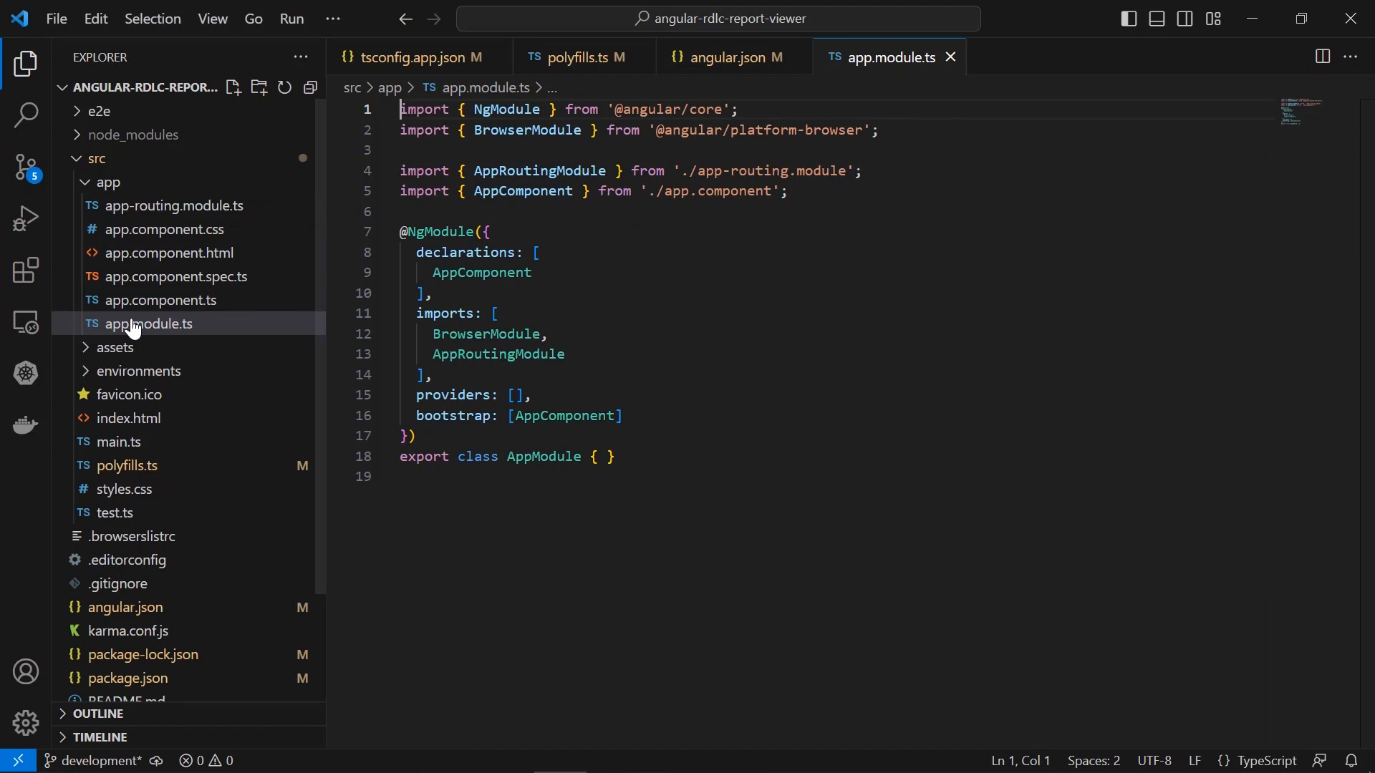
{"action": "left_click", "coordinate": [881, 131]}
{"action": "key", "text": "Return"}
{"action": "type", "text": "import { BoldReportViewer}"}
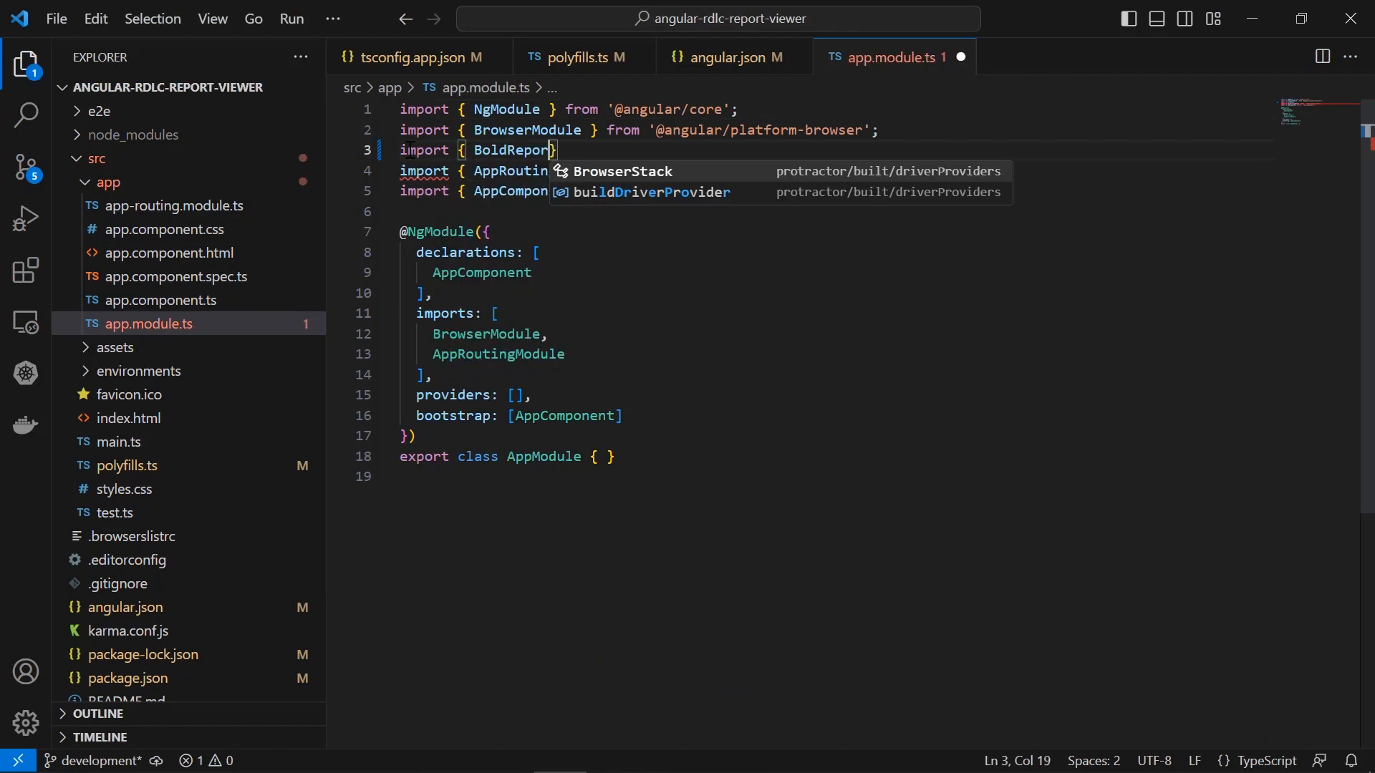
{"action": "type", "text": "Module } from '@boldreports/angular-reporting-components';"}
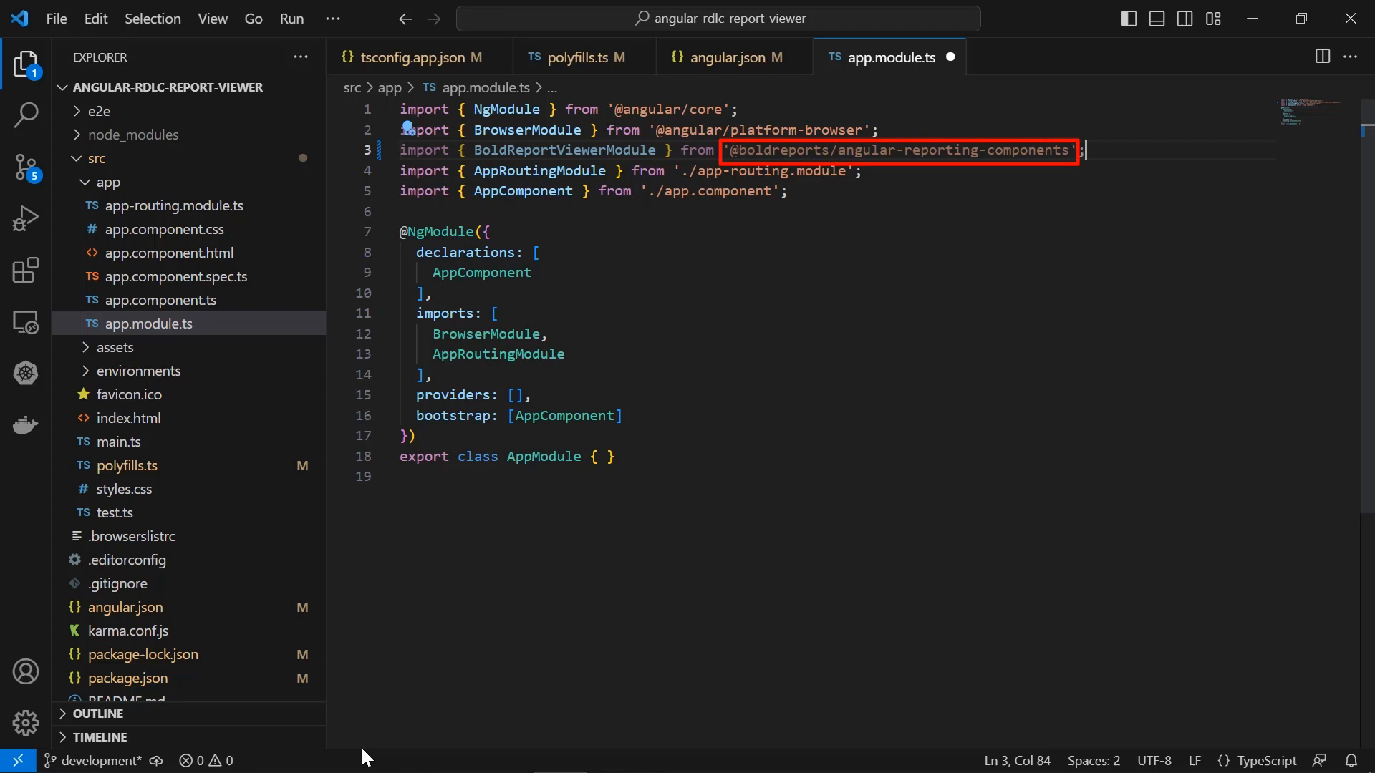
- Paste the BoldReportViewerModule, report viewer, bullet graph and chart script imports from the docs
{"action": "key", "text": "alt+Tab"}
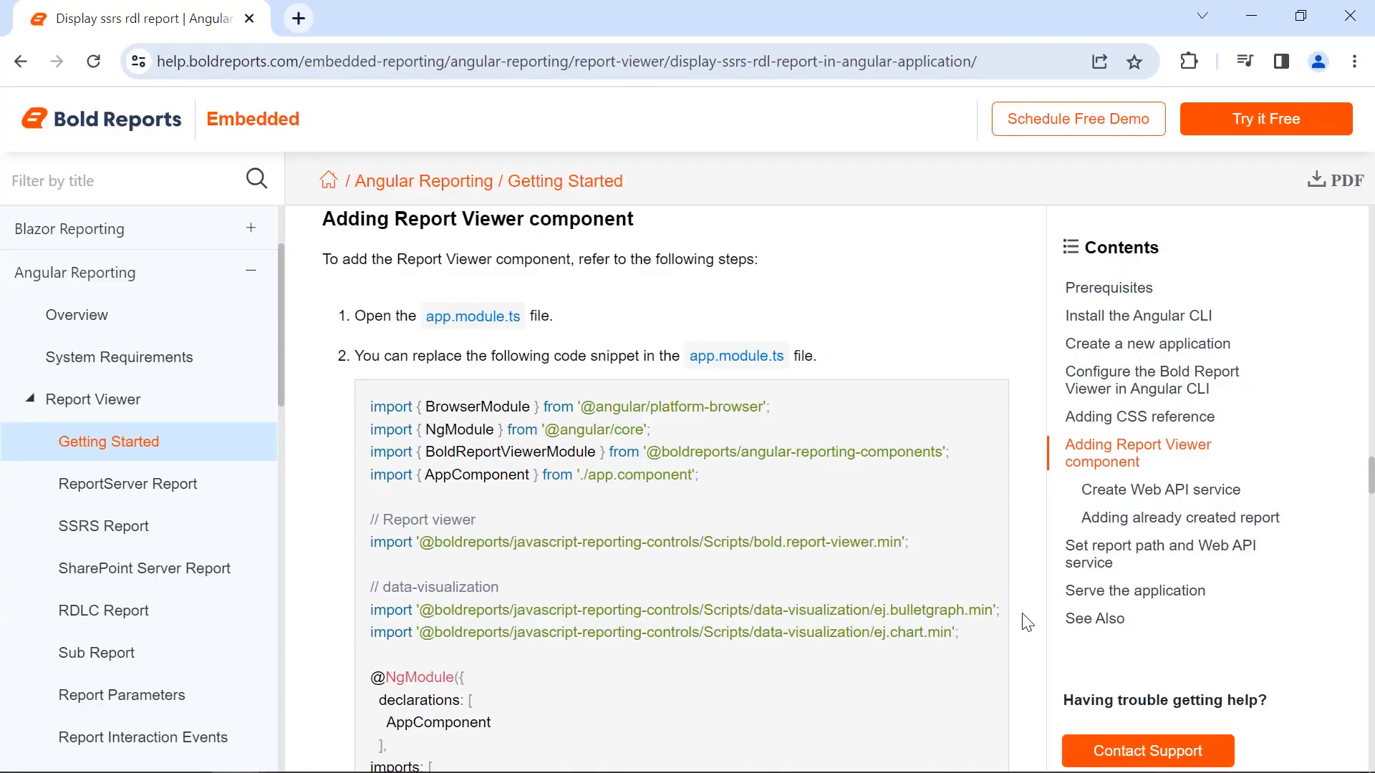
{"action": "left_click_drag", "start_coordinate": [372, 518], "coordinate": [964, 639]}
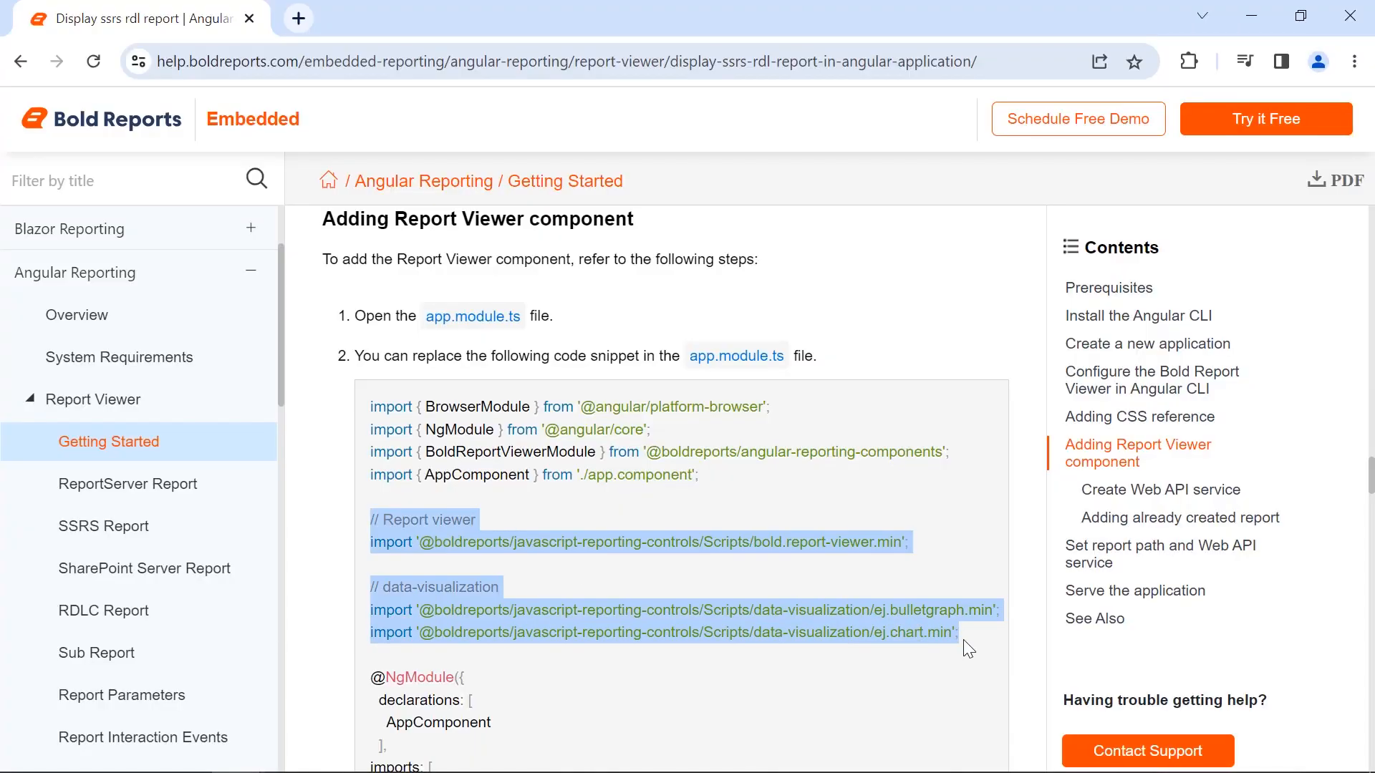
{"action": "key", "text": "ctrl+c"}
{"action": "key", "text": "alt+Tab"}
{"action": "key", "text": "ctrl+v"}
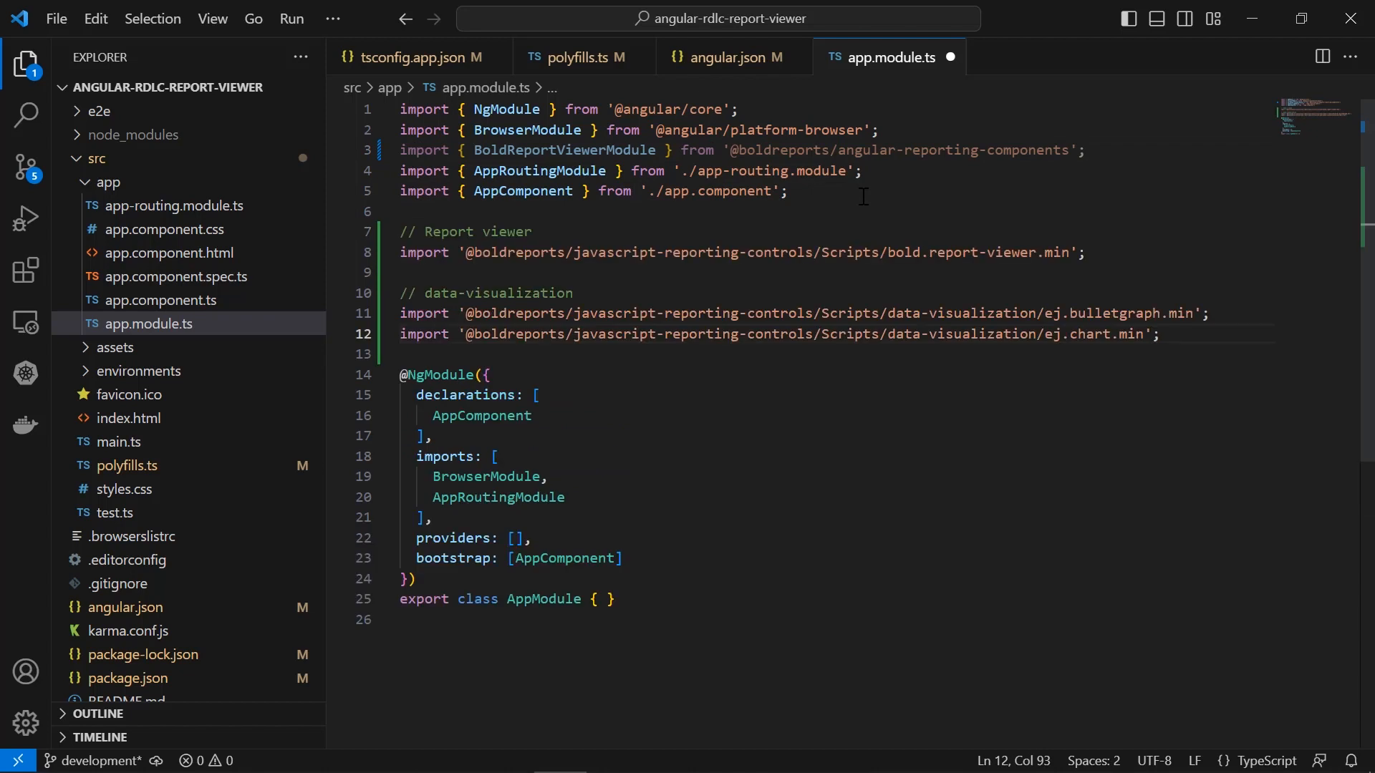
- Add BoldReportViewerModule after AppRoutingModule in the NgModule imports and save the file
{"action": "left_click", "coordinate": [589, 496]}
{"action": "type", "text": ","}
{"action": "key", "text": "Return"}
{"action": "type", "text": "BoldReportViewerModule"}
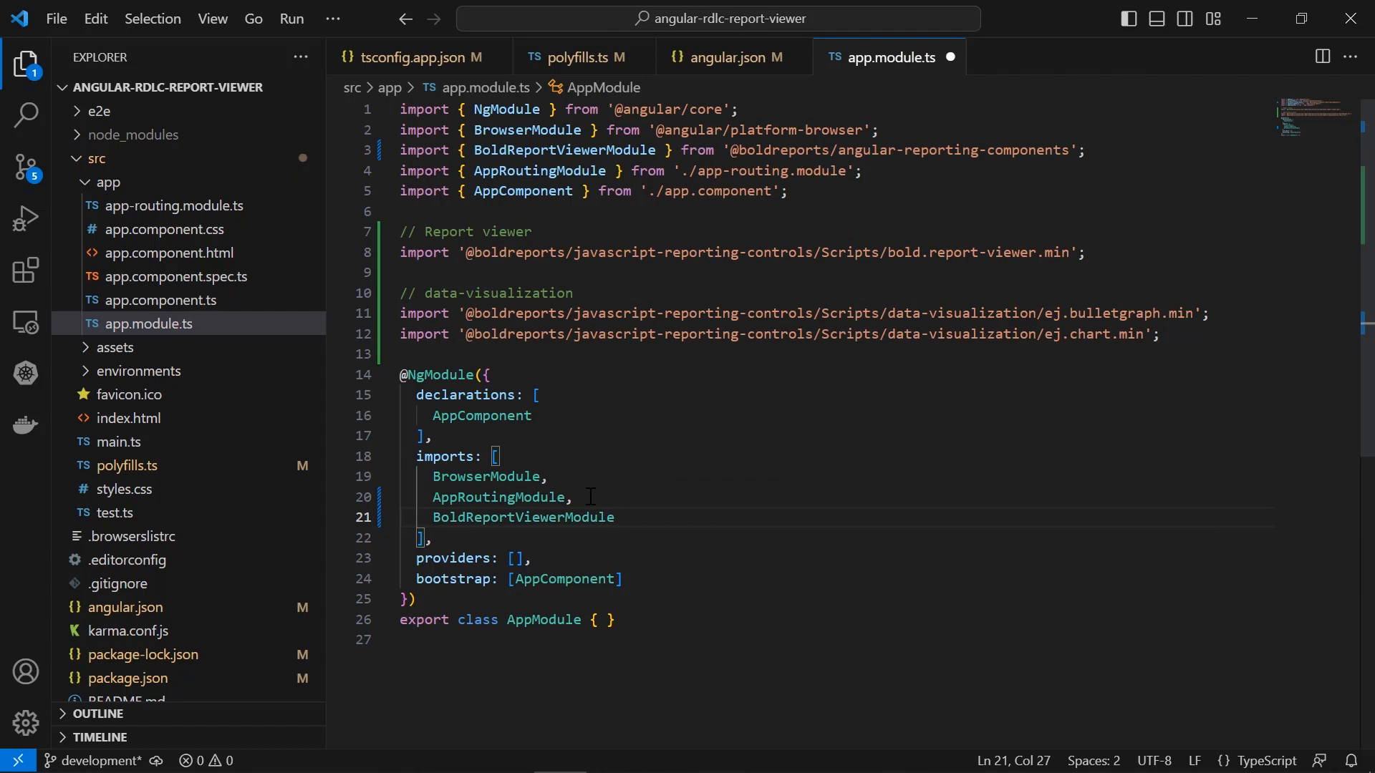
{"action": "key", "text": "ctrl+s"}
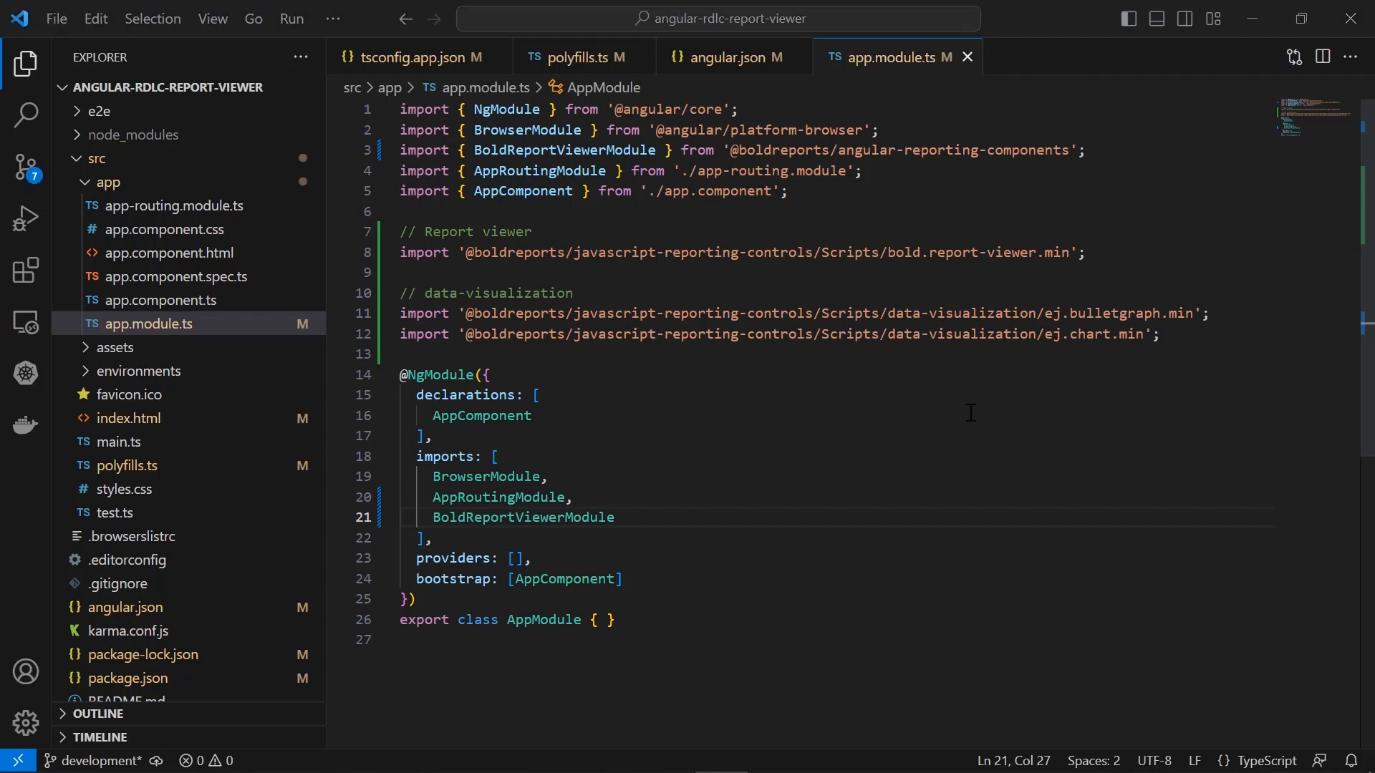
- Paste the docs' data-visualization script tags into index.html's head after the favicon link
{"action": "left_click", "coordinate": [292, 419]}
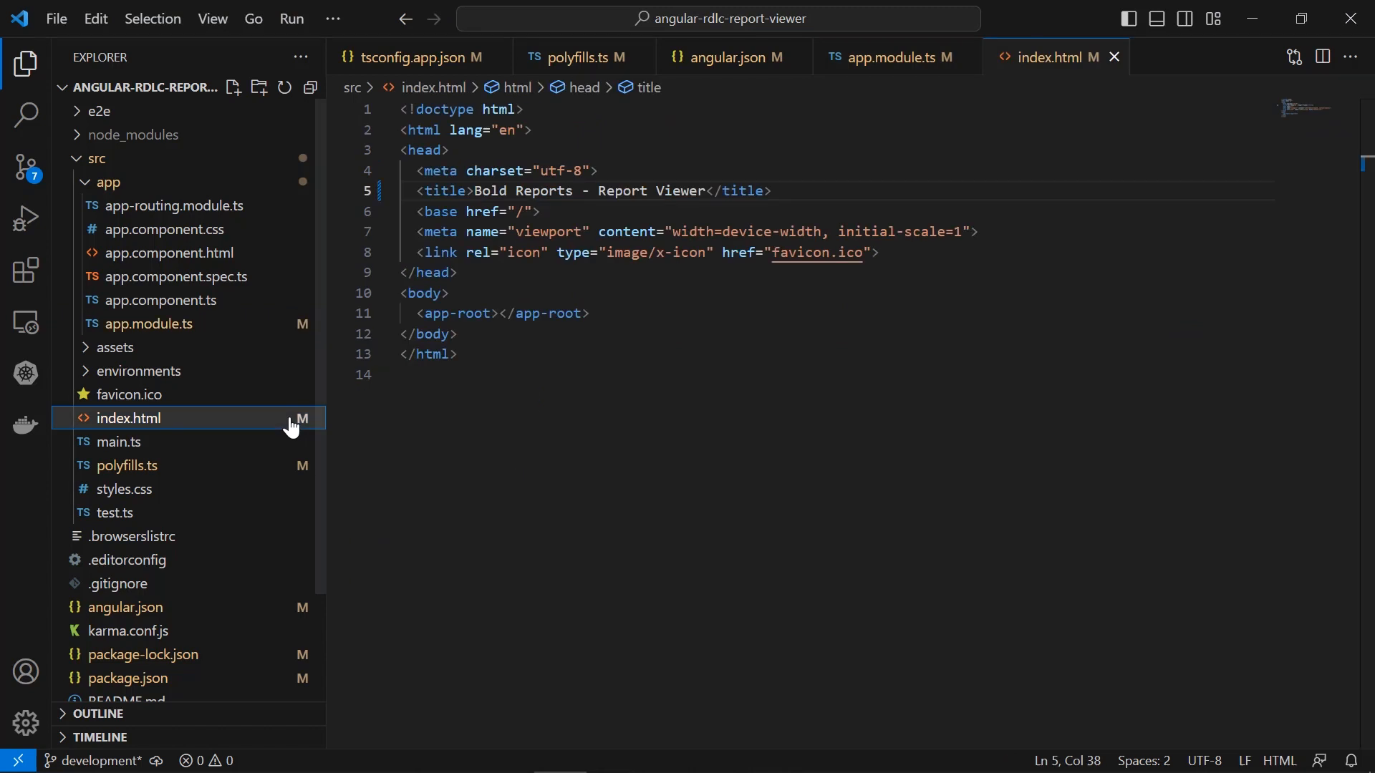
{"action": "key", "text": "alt+Tab"}
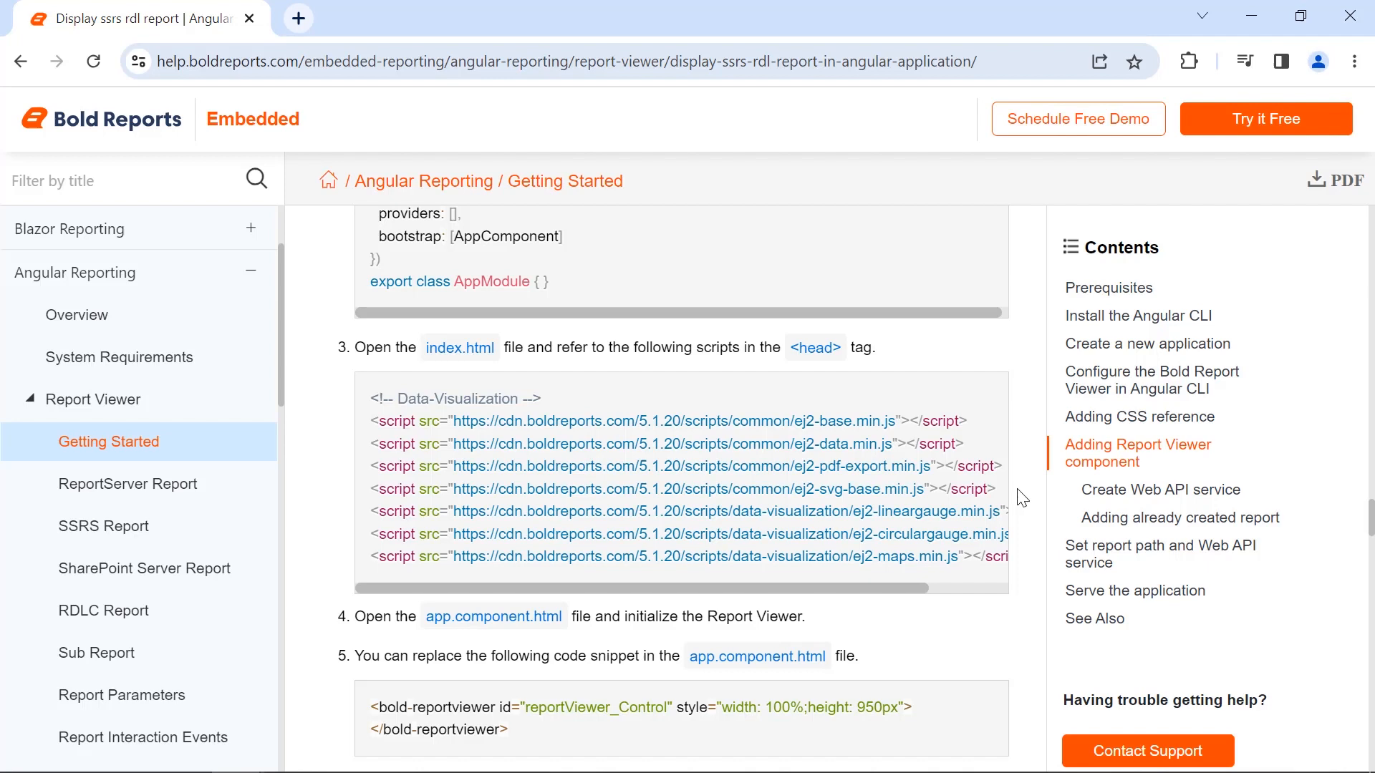
{"action": "left_click_drag", "start_coordinate": [371, 398], "coordinate": [1017, 574]}
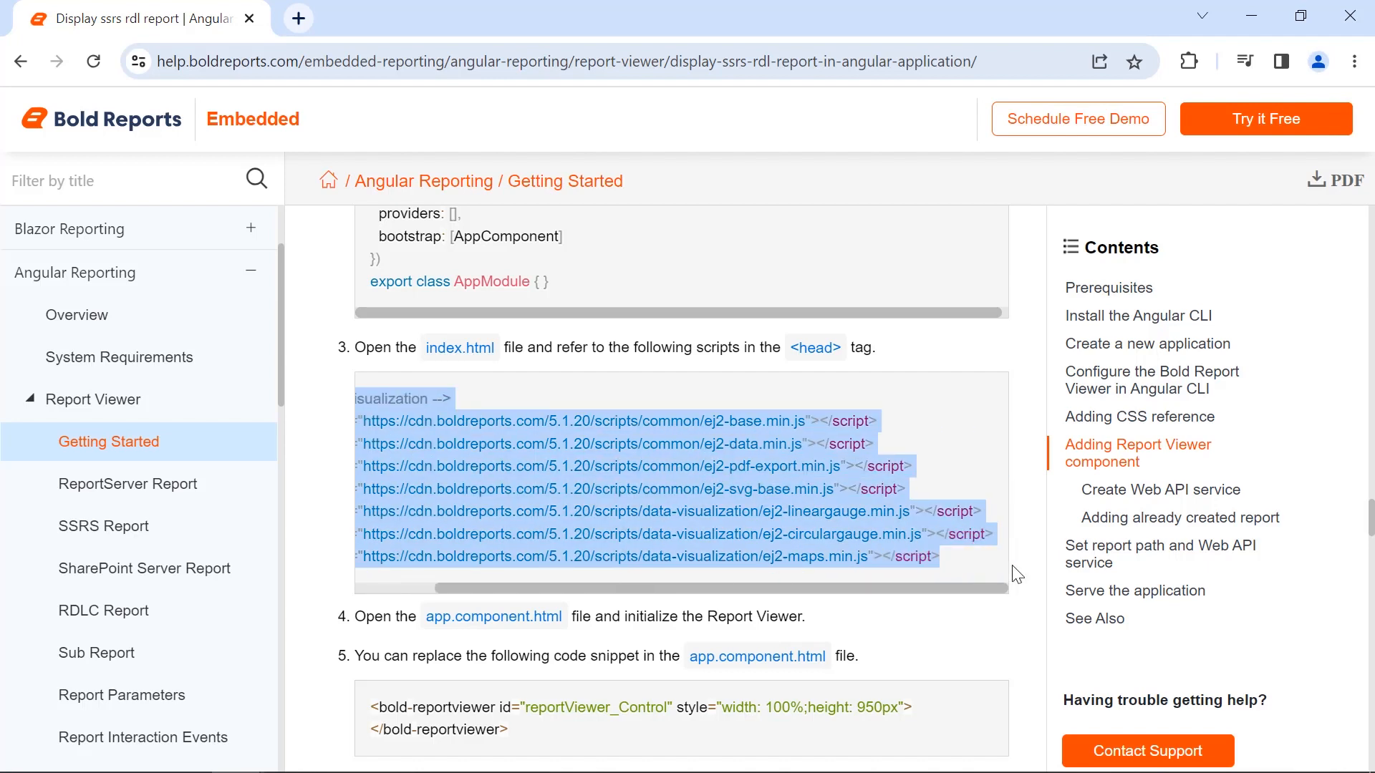
{"action": "key", "text": "ctrl+c"}
{"action": "key", "text": "alt+Tab"}
{"action": "left_click", "coordinate": [892, 282]}
{"action": "key", "text": "Return"}
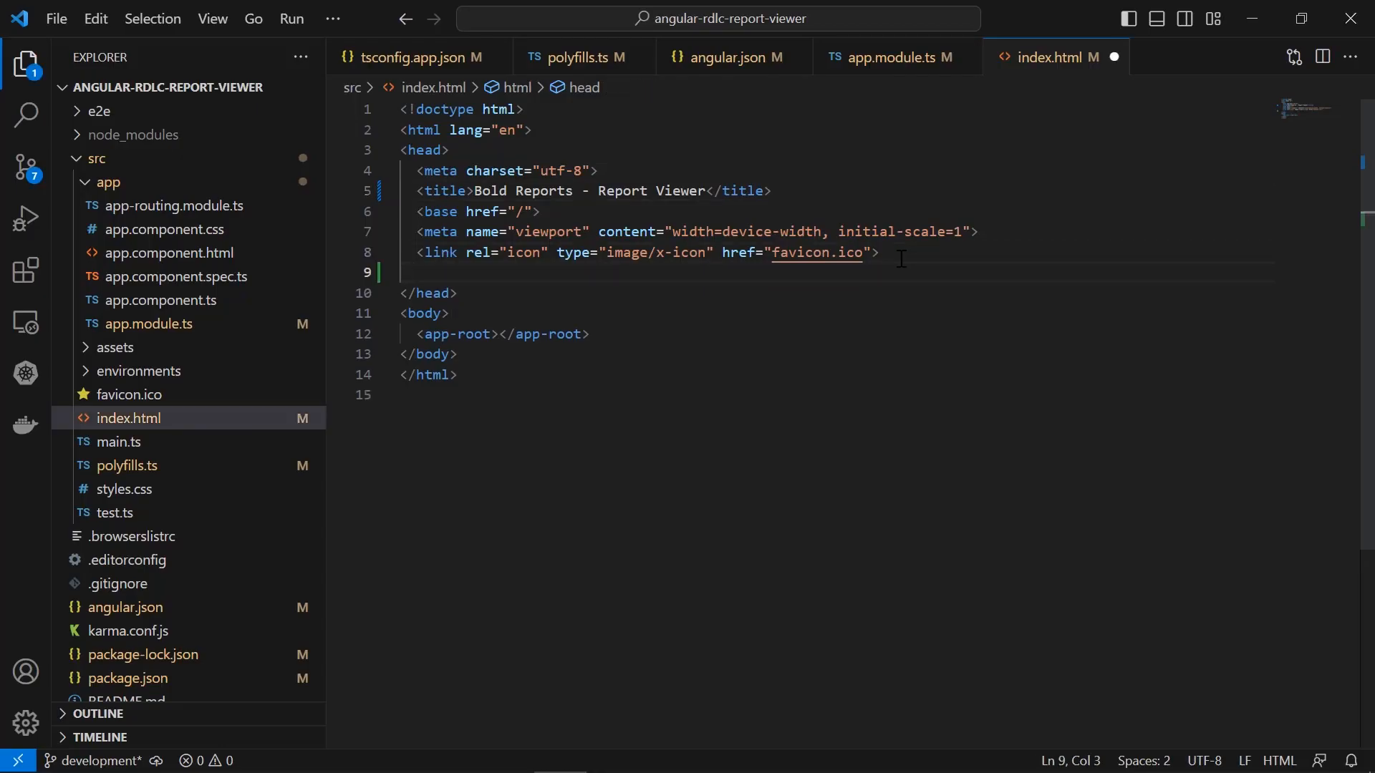
{"action": "key", "text": "ctrl+v"}
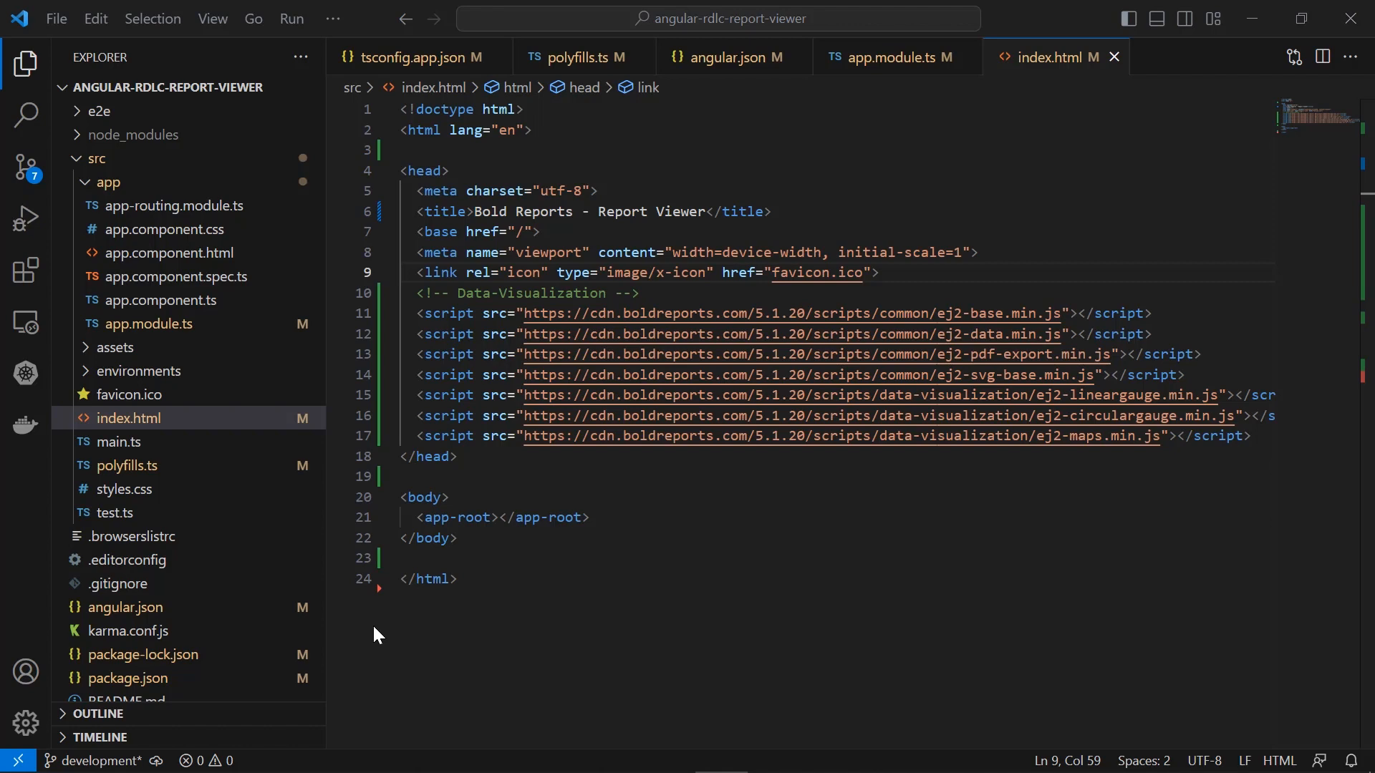
- Enter the bold-reportviewer element with reportServiceUrl, reportPath, style and viewReportClick bindings and save app.component.html
{"action": "left_click", "coordinate": [169, 252]}
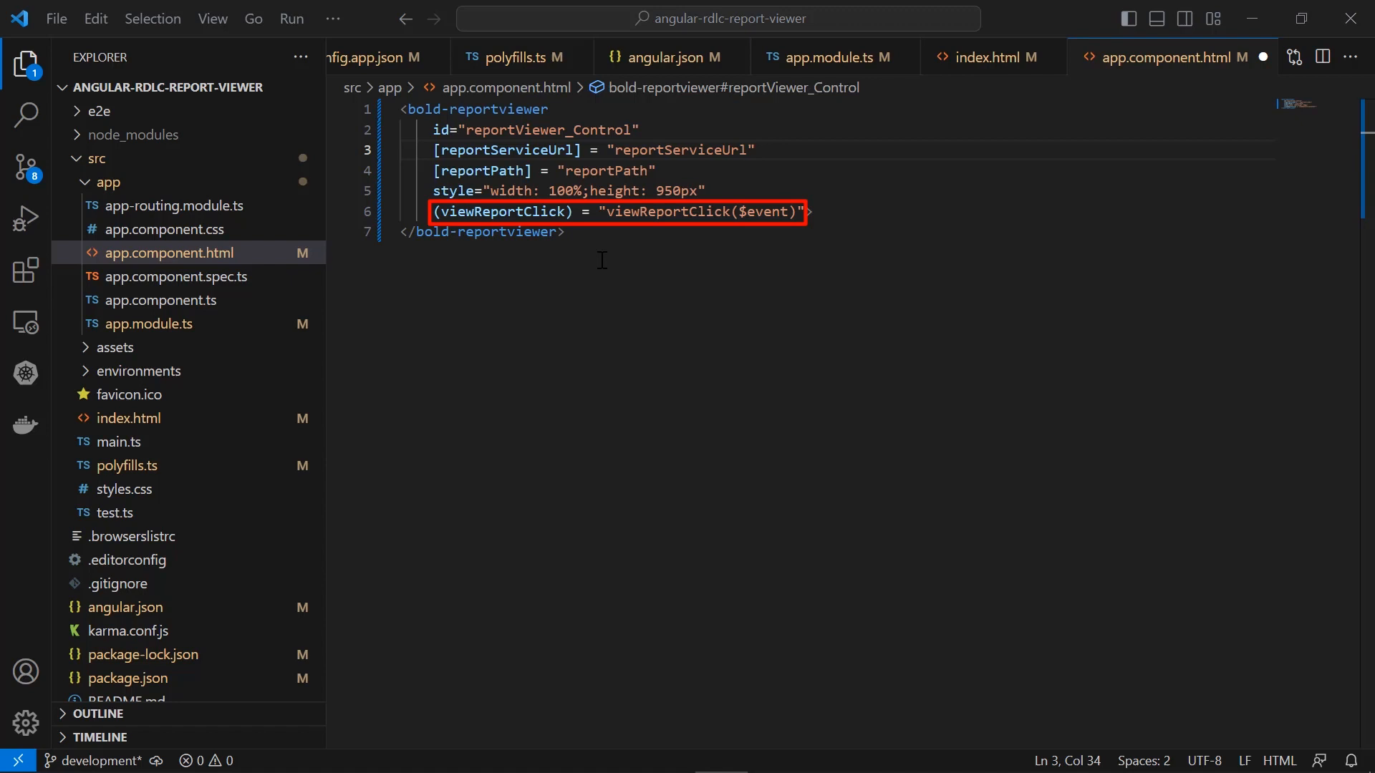
{"action": "left_click", "coordinate": [602, 261]}
{"action": "key", "text": "ctrl+s"}
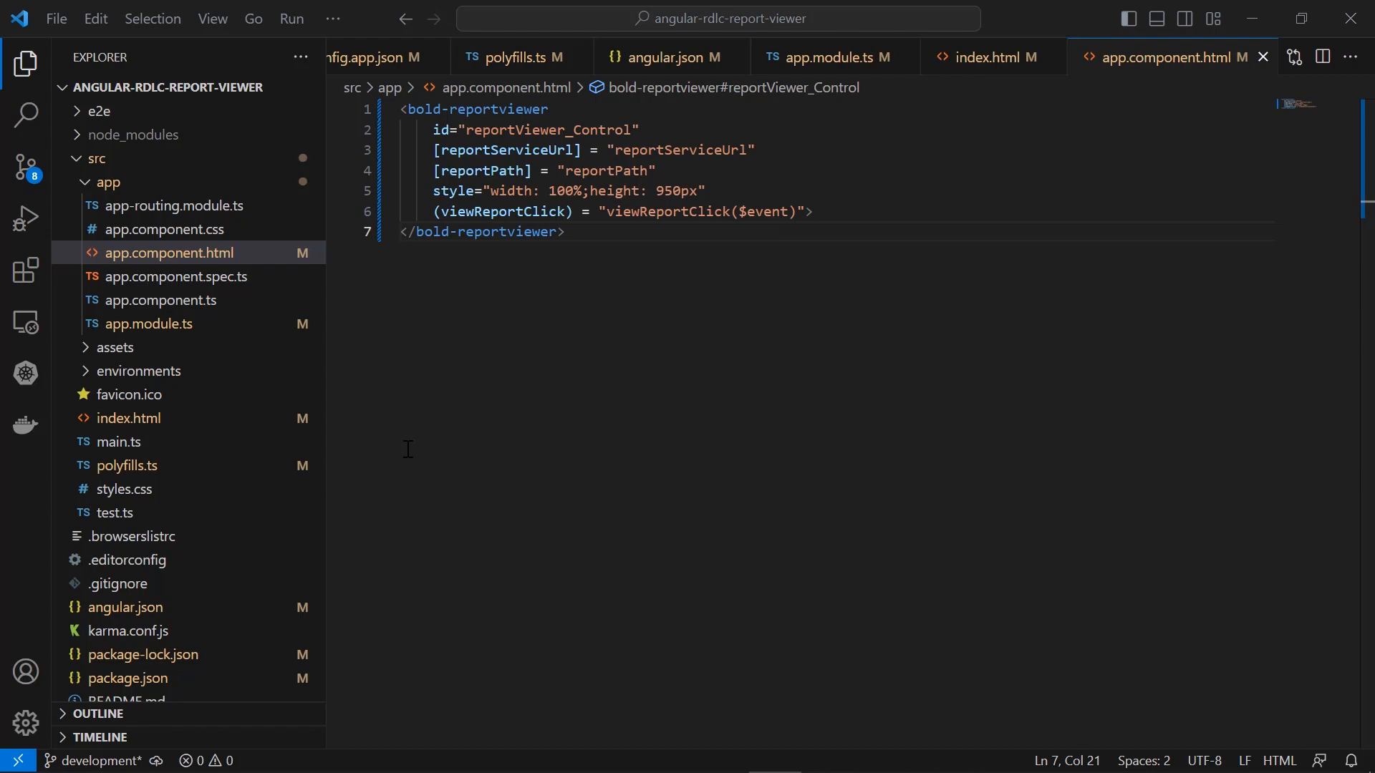
- Declare reportServiceUrl and reportPath properties and start a constructor in AppComponent
{"action": "left_click", "coordinate": [162, 300]}
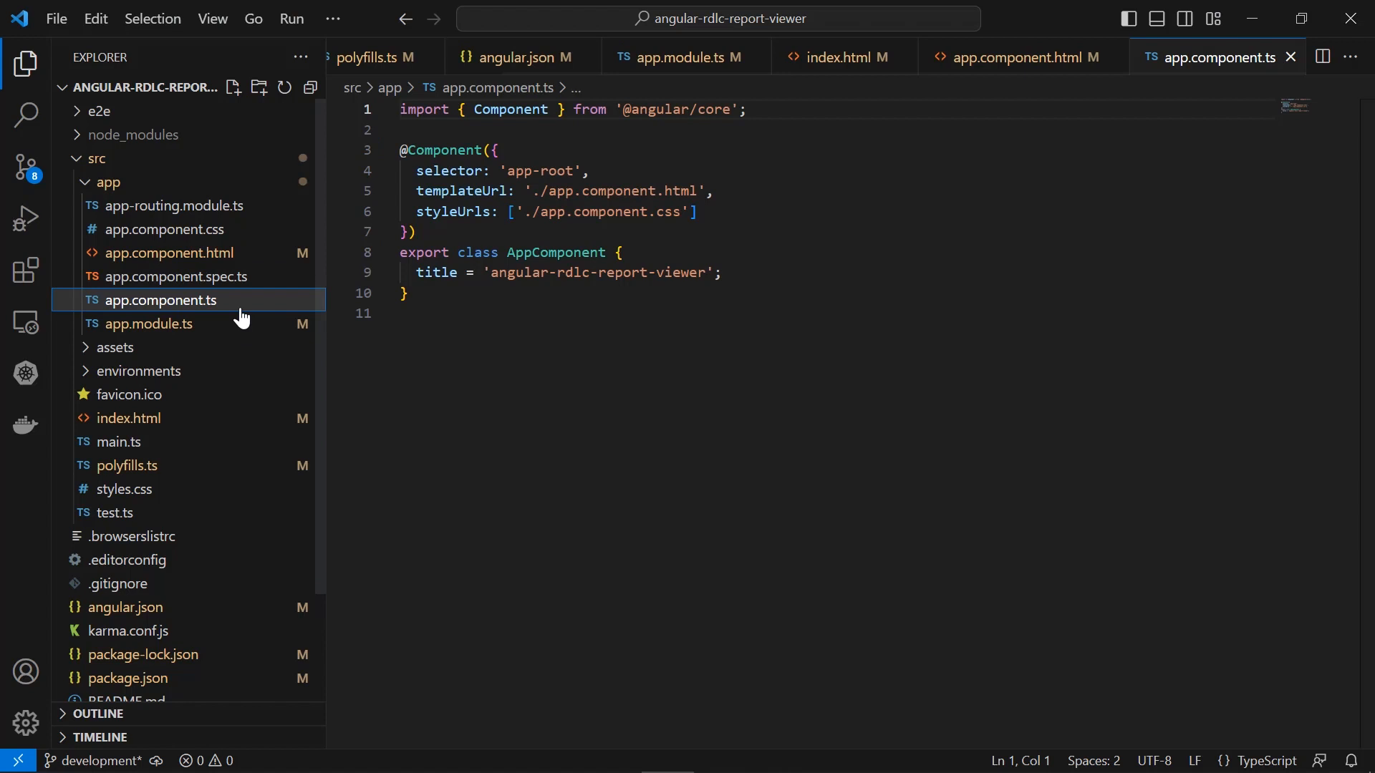
{"action": "left_click", "coordinate": [722, 273]}
{"action": "key", "text": "Return"}
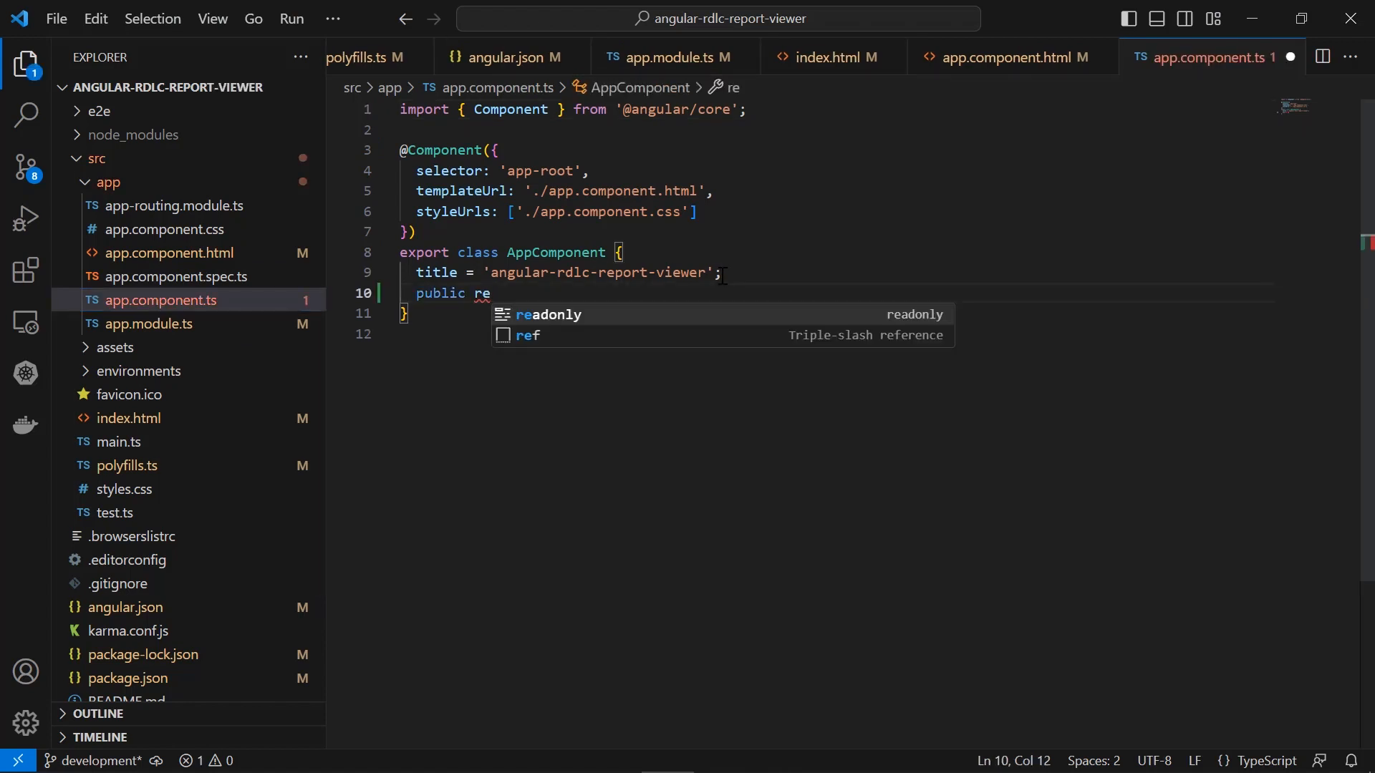
{"action": "type", "text": "public reportServiceUrl: string;"}
{"action": "key", "text": "Return"}
{"action": "type", "text": "public reportPath: string;"}
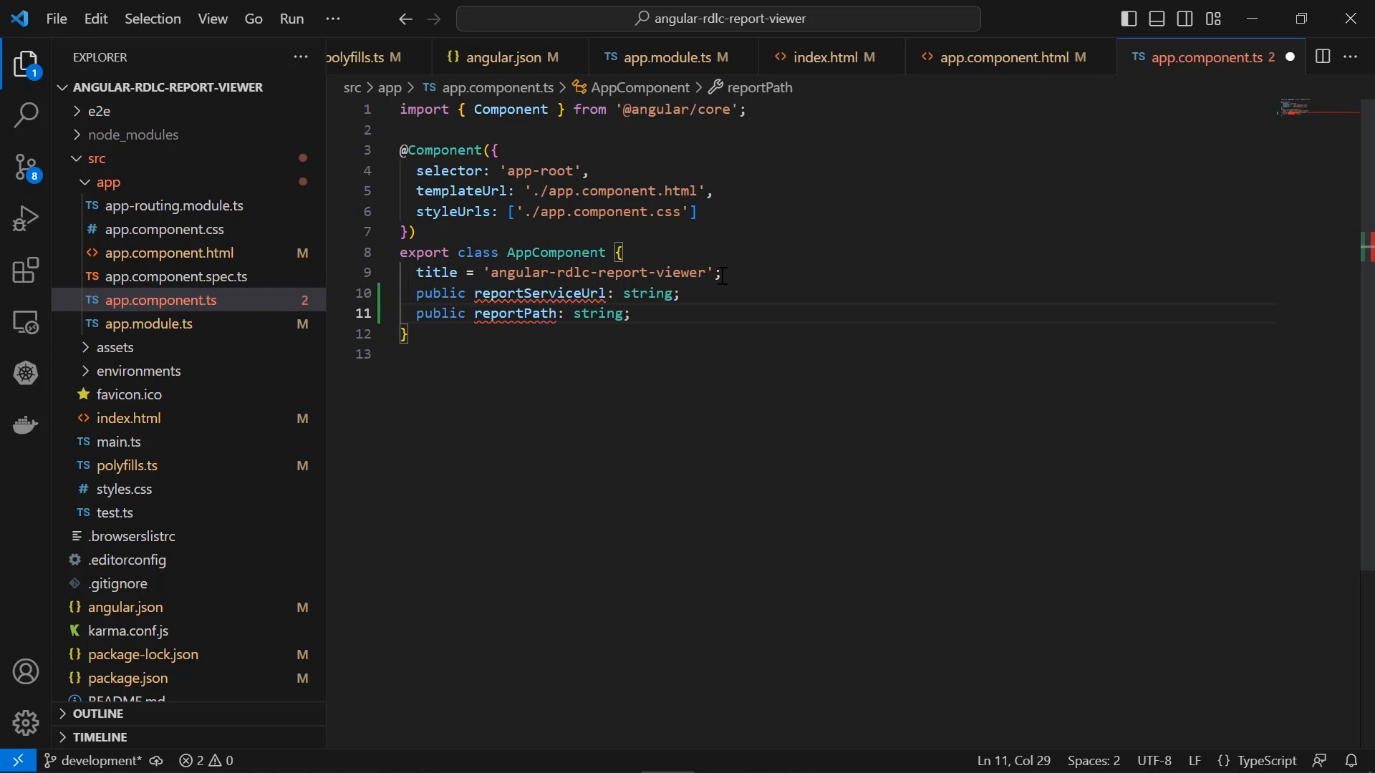
{"action": "key", "text": "Return"}
{"action": "key", "text": "Return"}
{"action": "type", "text": "constructor() {"}
{"action": "key", "text": "Return"}
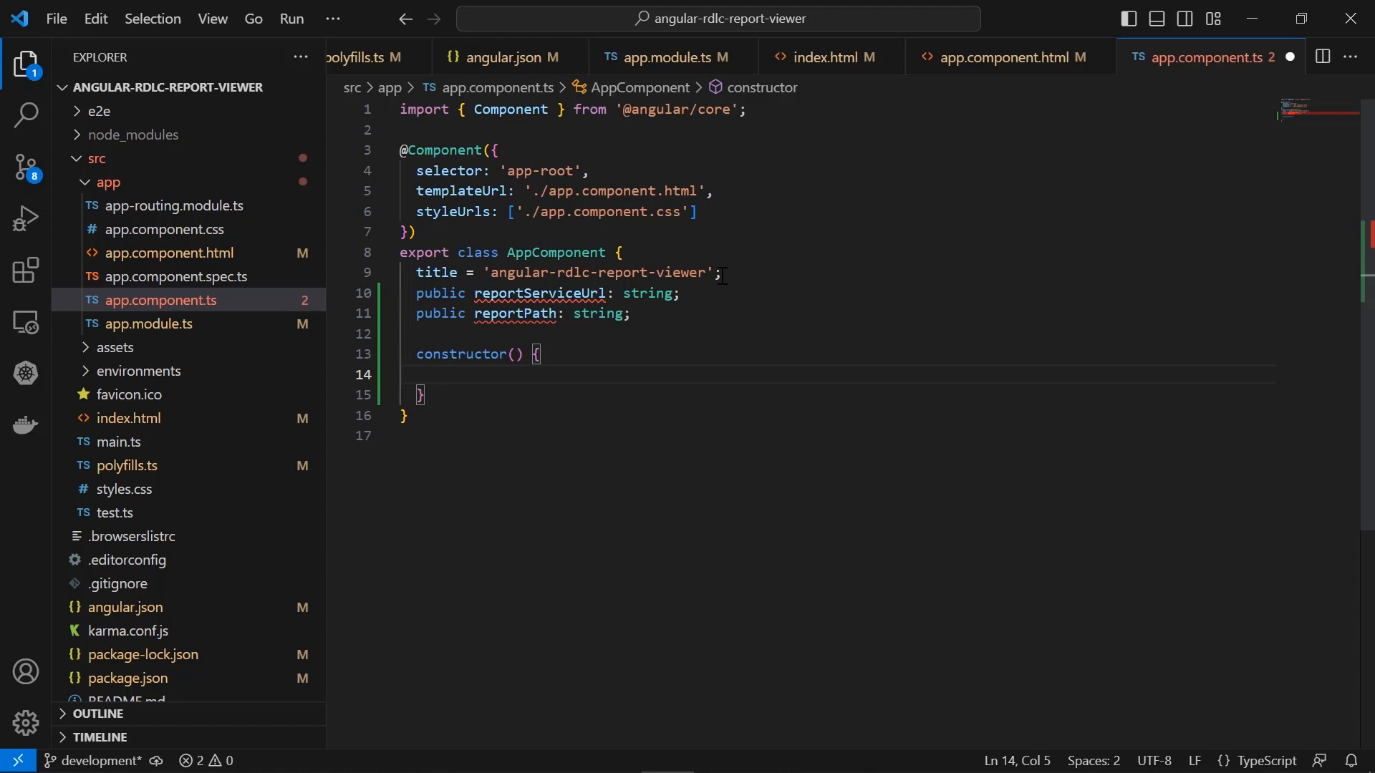
{"action": "type", "text": "this."}
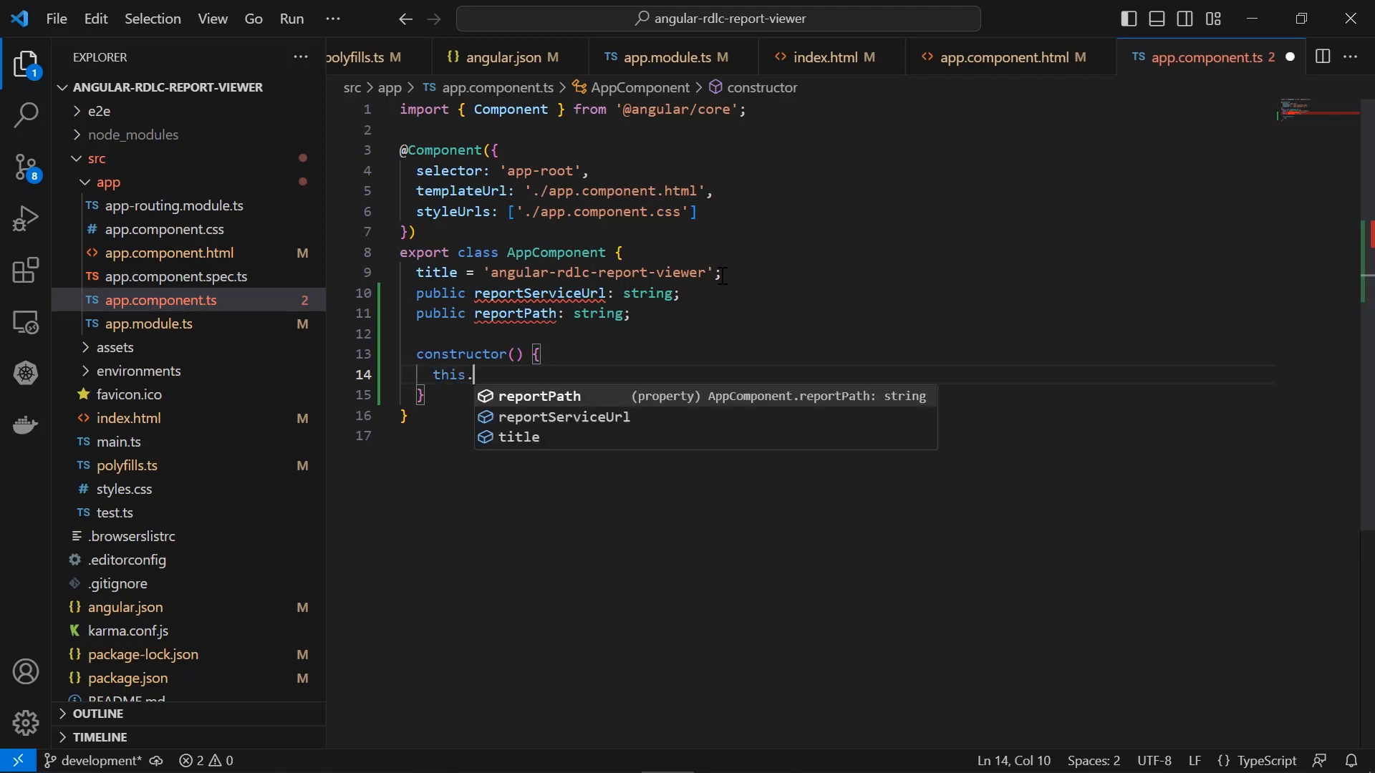
{"action": "type", "text": "reportServiceUrl = \""}
- Set reportServiceUrl to the local ReportViewer API URL and reportPath to product-list.rdlc in the constructor
{"action": "key", "text": "ctrl+v"}
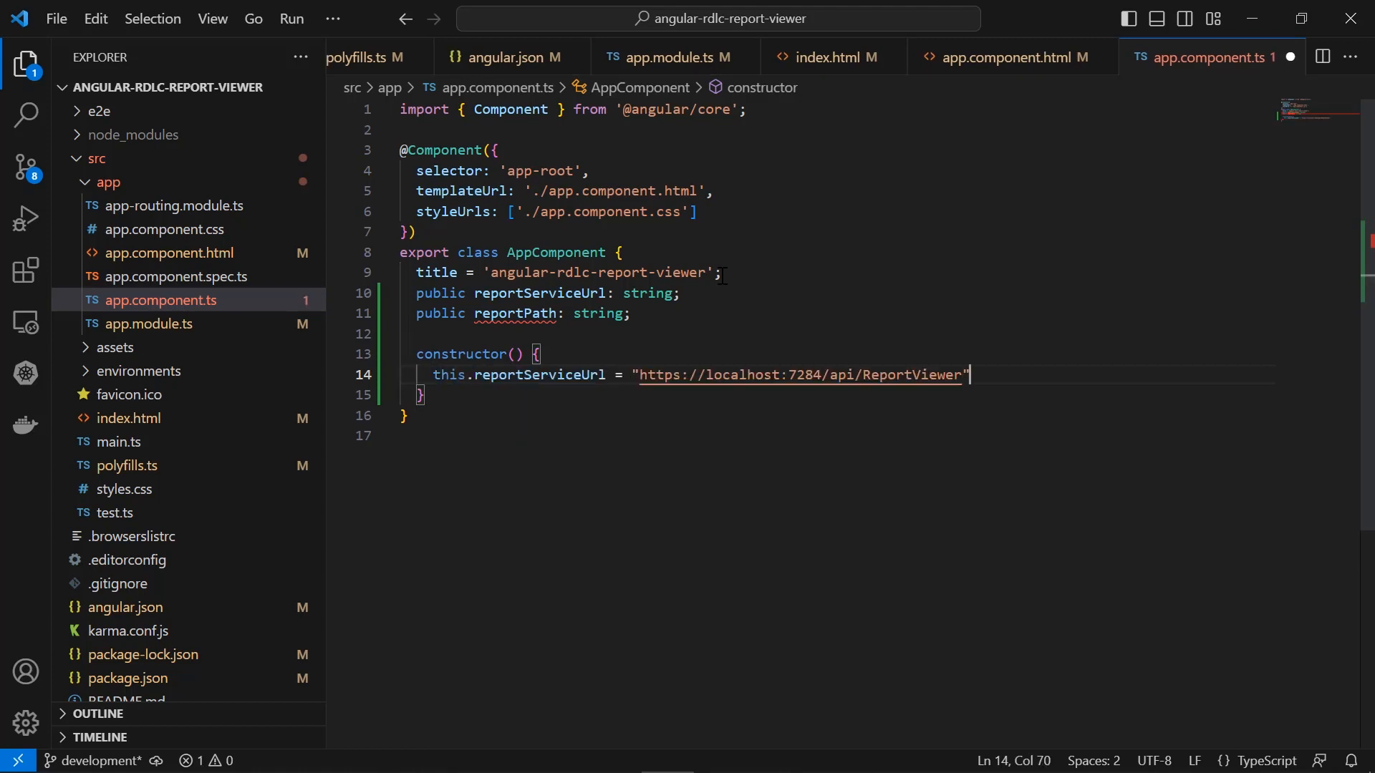
{"action": "key", "text": "End"}
{"action": "type", "text": ";"}
{"action": "key", "text": "Return"}
{"action": "type", "text": "th"}
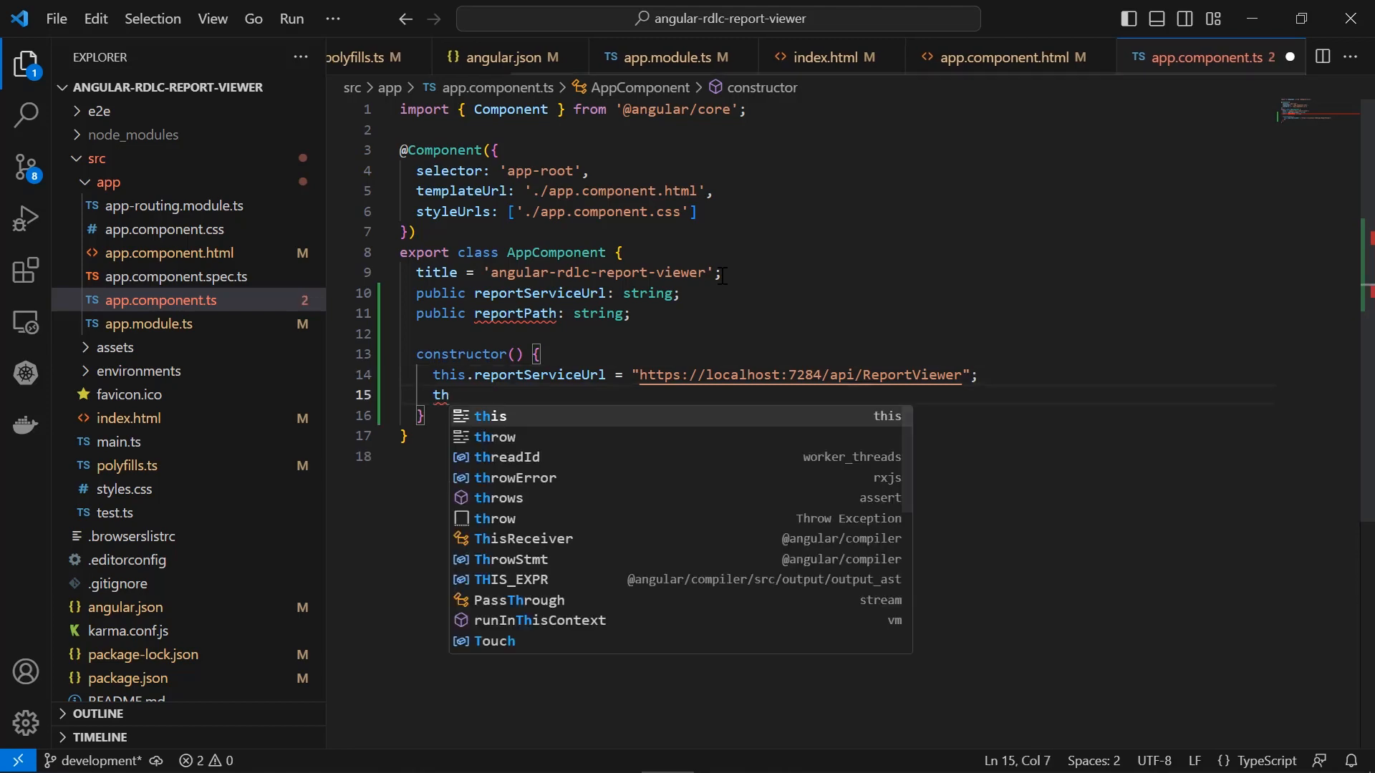
{"action": "type", "text": "is.reportPath = \"product-list.rdlc"}
{"action": "key", "text": "End"}
{"action": "type", "text": ";"}
- Paste the viewReportClick method from the docs after the constructor and save app.component.ts
{"action": "key", "text": "alt+Tab"}
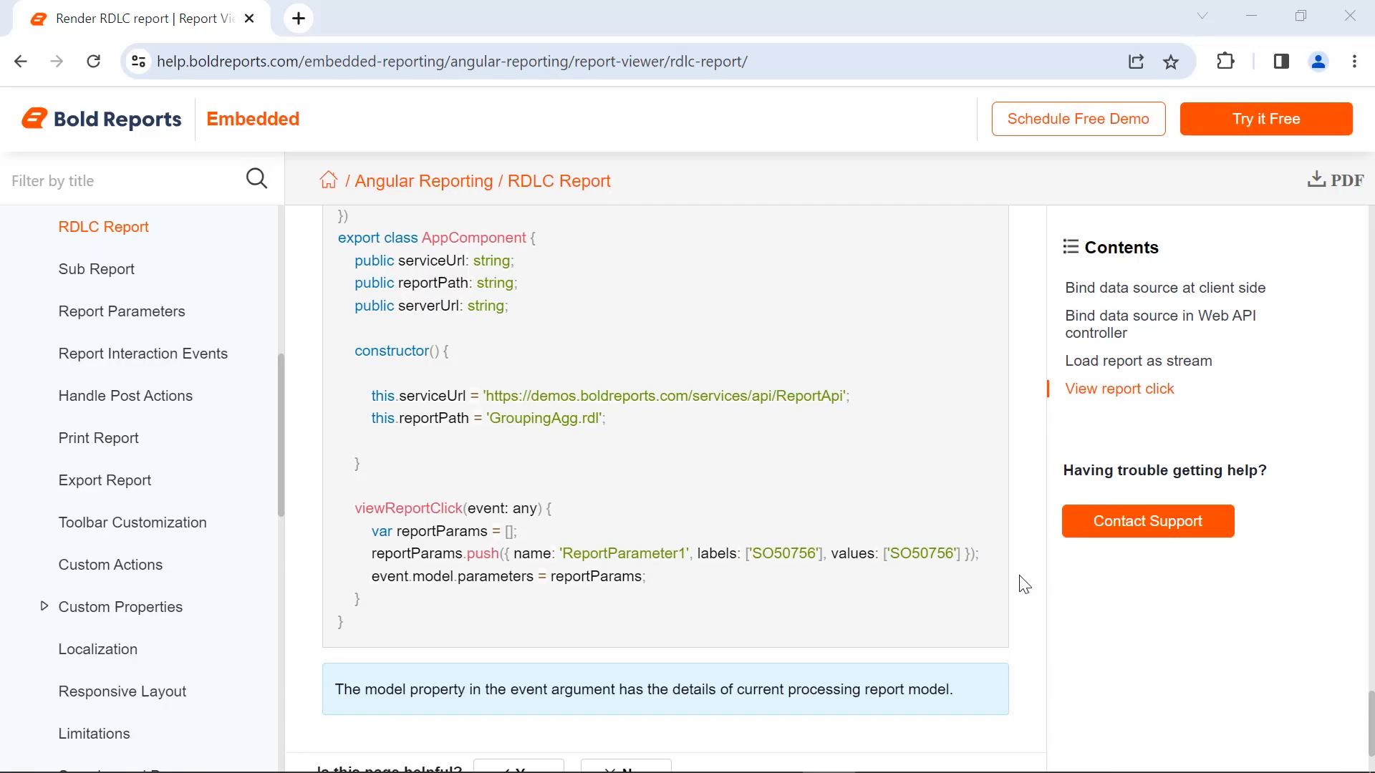
{"action": "left_click_drag", "start_coordinate": [355, 508], "coordinate": [379, 603]}
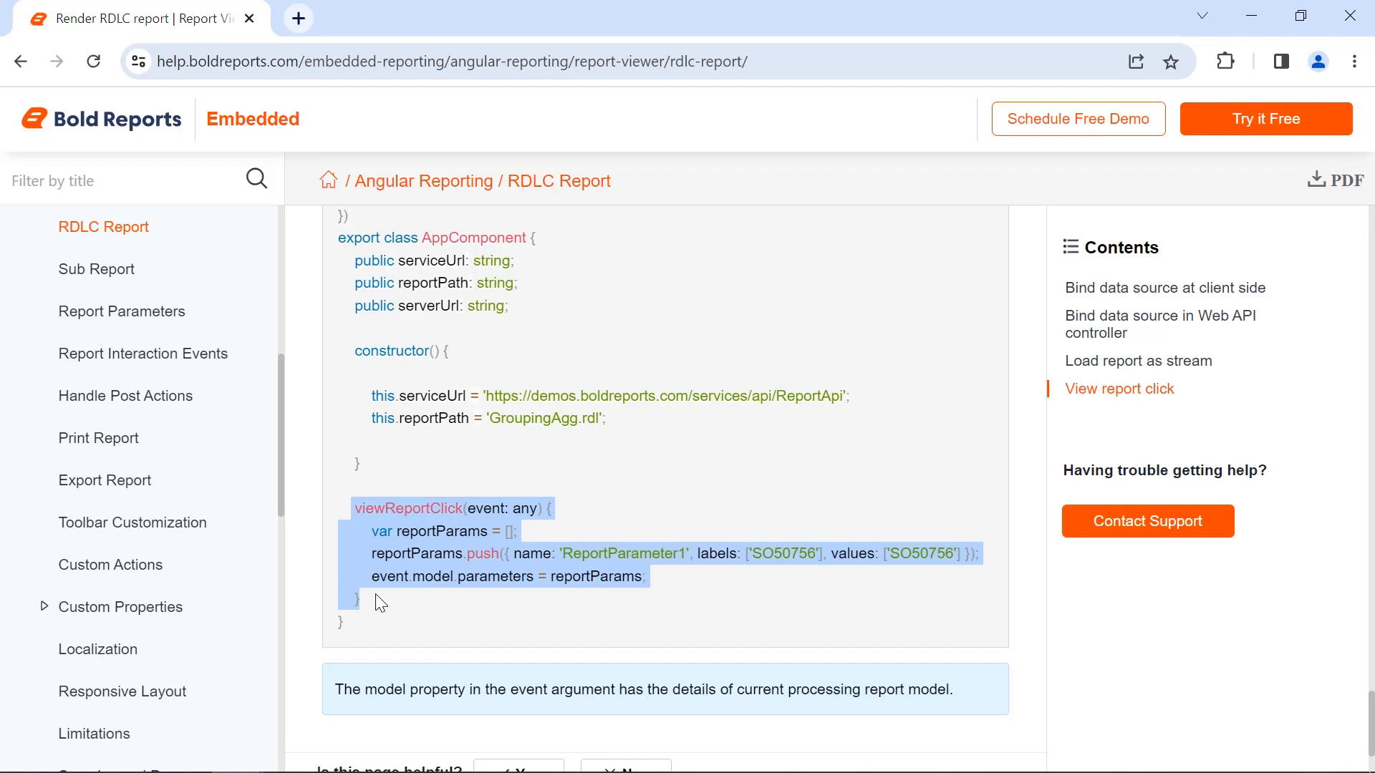
{"action": "key", "text": "ctrl+c"}
{"action": "key", "text": "alt+Tab"}
{"action": "key", "text": "Return"}
{"action": "key", "text": "Return"}
{"action": "key", "text": "ctrl+v"}
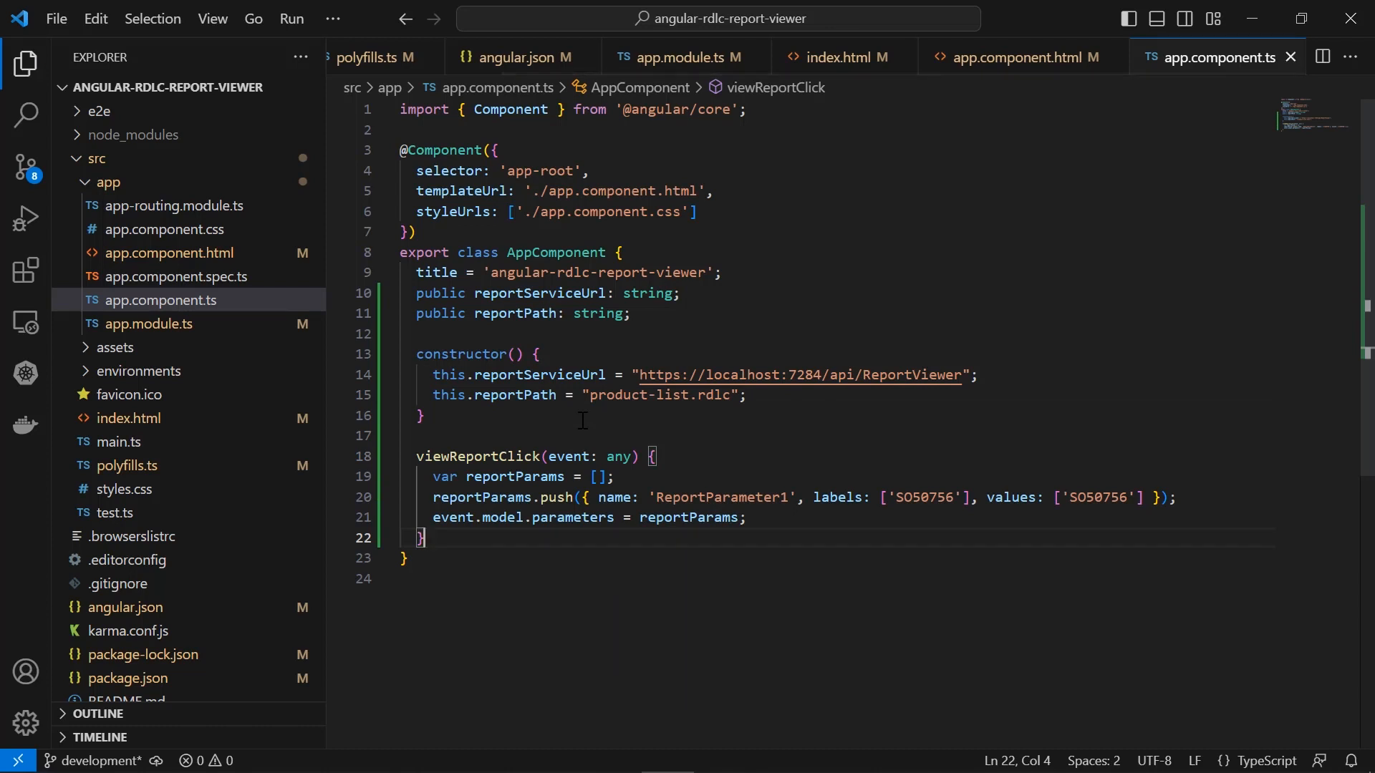
{"action": "key", "text": "ctrl+s"}
{"action": "key", "text": "alt+Tab"}
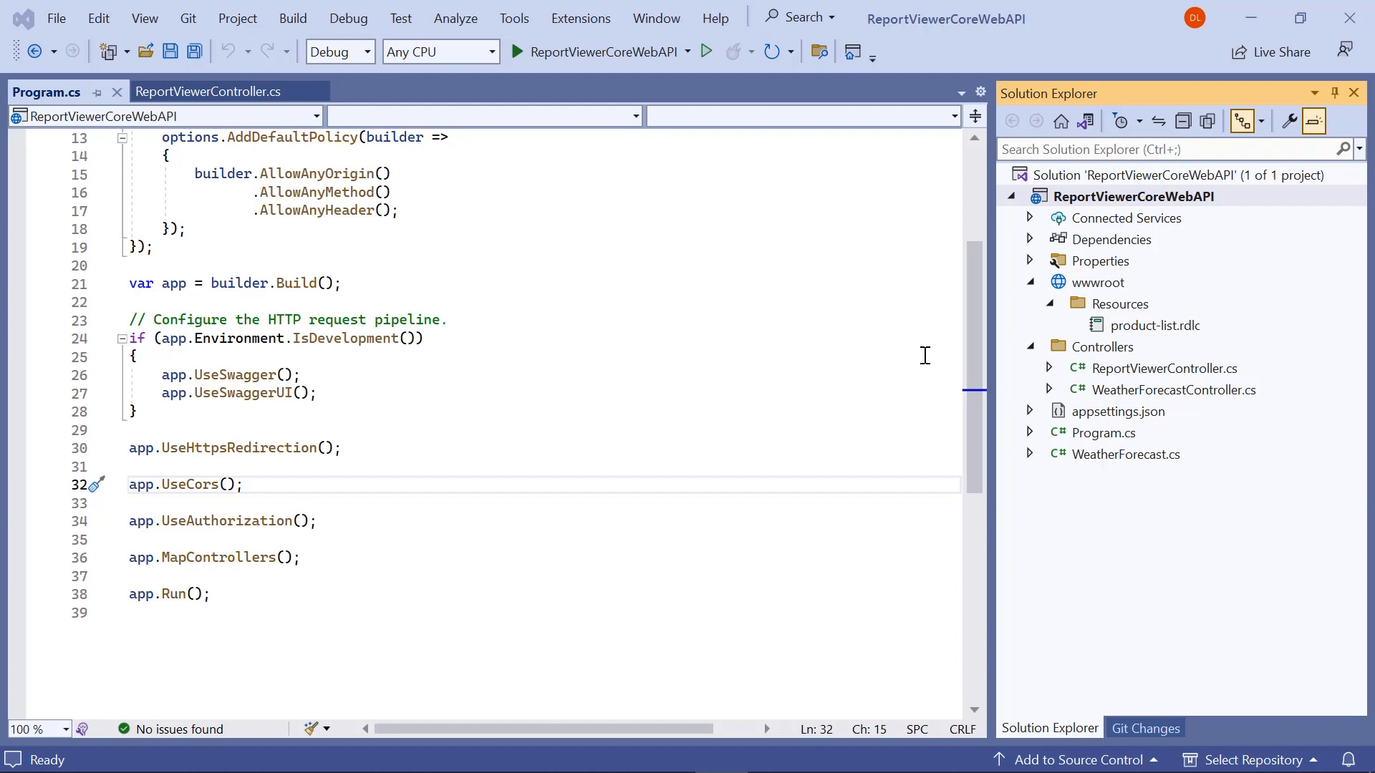
- Add a new class file named ProductList to the Web API project with a using System.Collections line
{"action": "right_click", "coordinate": [1134, 196]}
{"action": "left_click", "coordinate": [828, 412]}
{"action": "triple_click", "coordinate": [354, 681]}
{"action": "type", "text": "ProductList"}
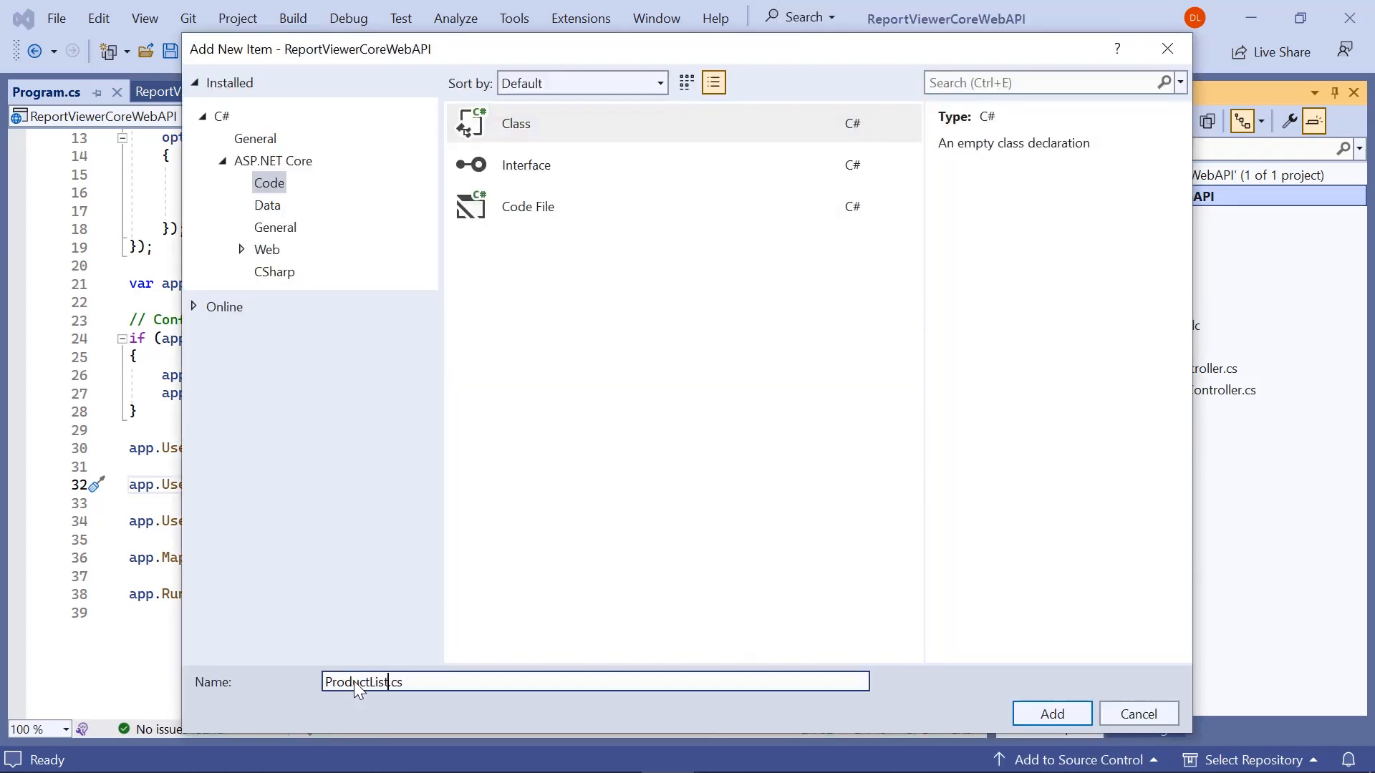
{"action": "key", "text": "Return"}
{"action": "key", "text": "ctrl+Home"}
{"action": "key", "text": "Return"}
{"action": "key", "text": "Up"}
{"action": "type", "text": "usi"}
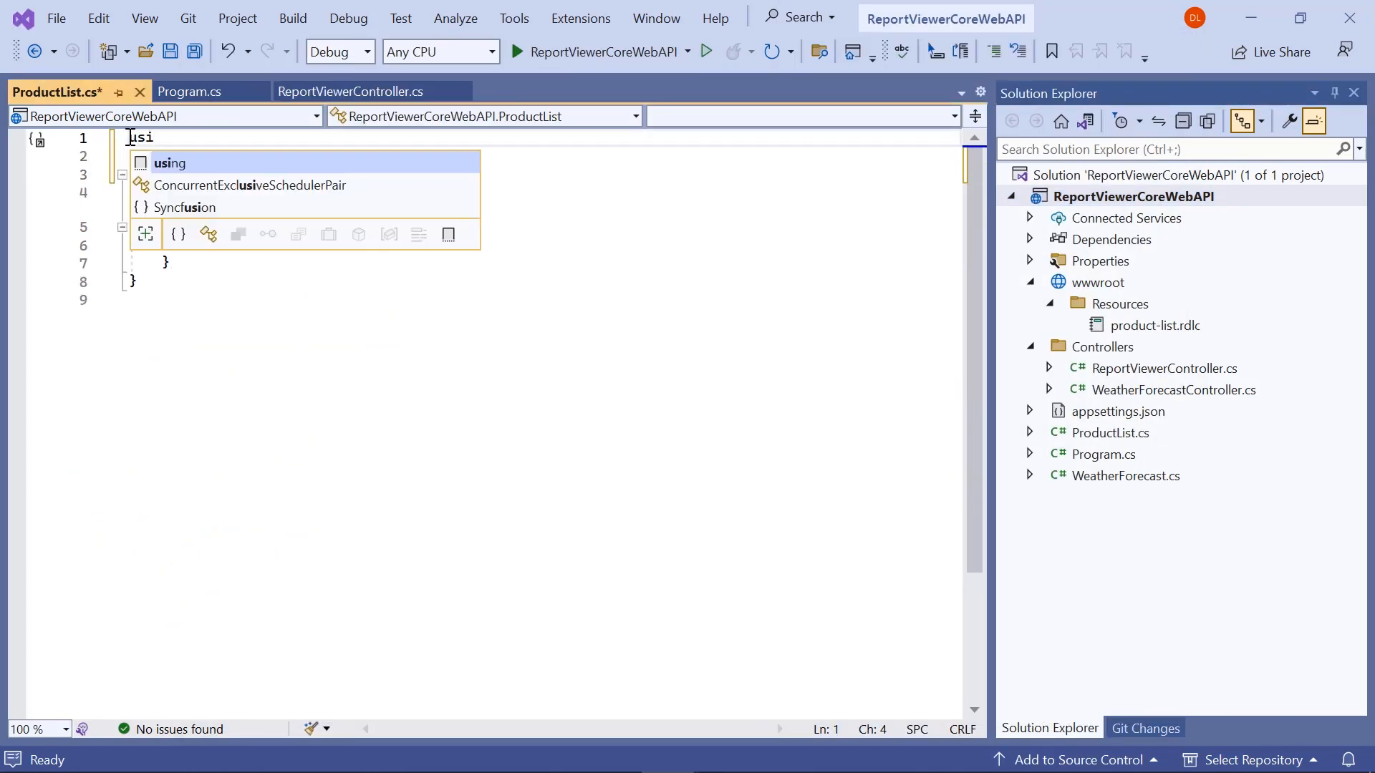
{"action": "type", "text": "ng System.Collections;"}
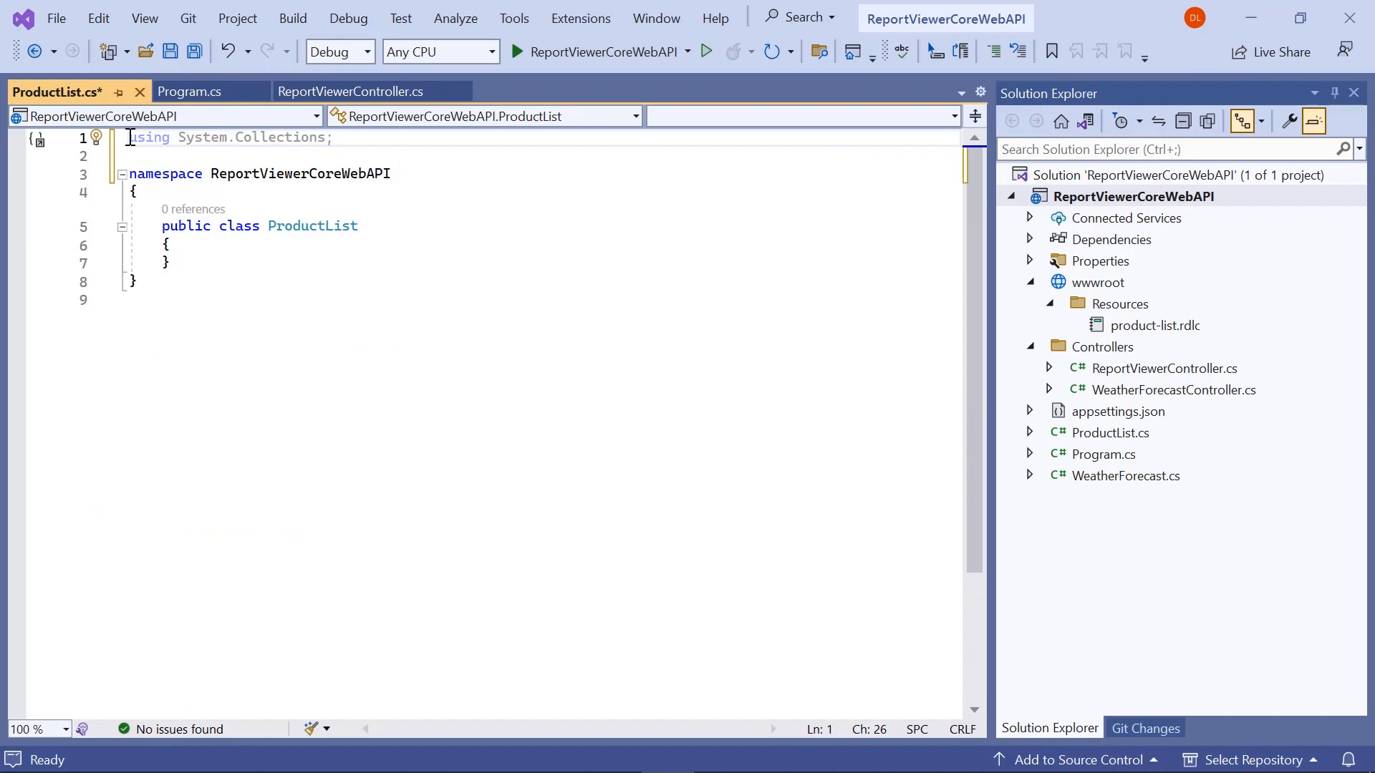
- Paste the docs' product properties and static GetData method into ProductList and save it
{"action": "key", "text": "alt+Tab"}
{"action": "left_click_drag", "start_coordinate": [399, 460], "coordinate": [484, 586]}
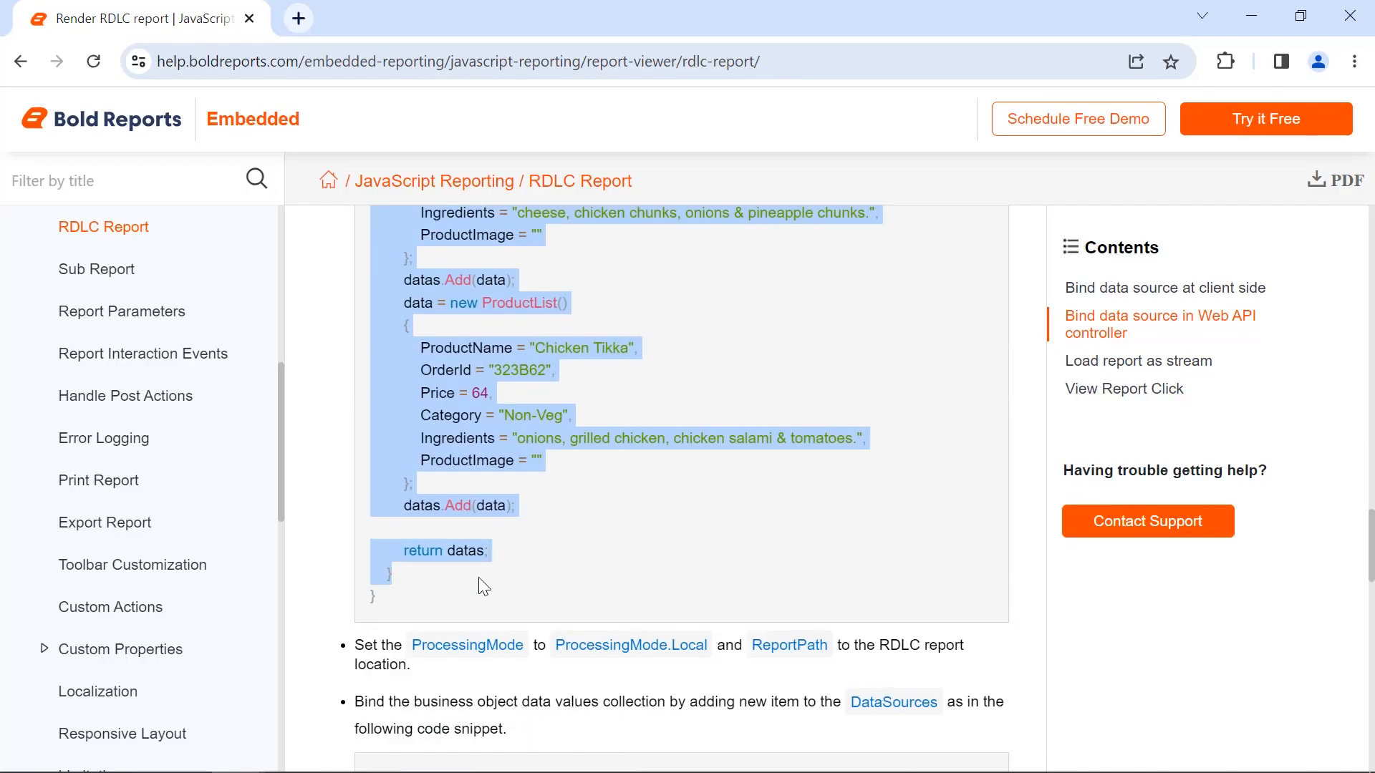
{"action": "key", "text": "ctrl+c"}
{"action": "key", "text": "alt+Tab"}
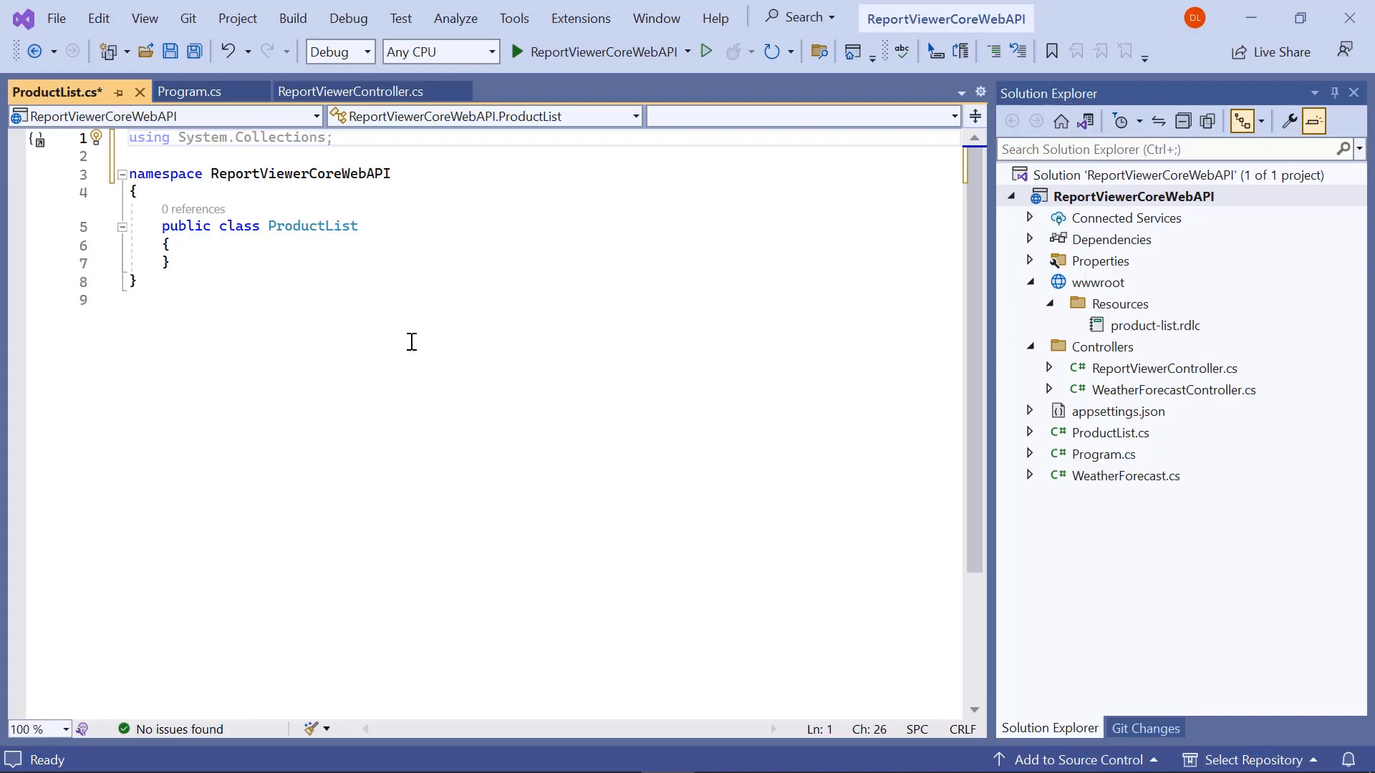
{"action": "left_click", "coordinate": [346, 253]}
{"action": "key", "text": "ctrl+v"}
{"action": "key", "text": "ctrl+s"}
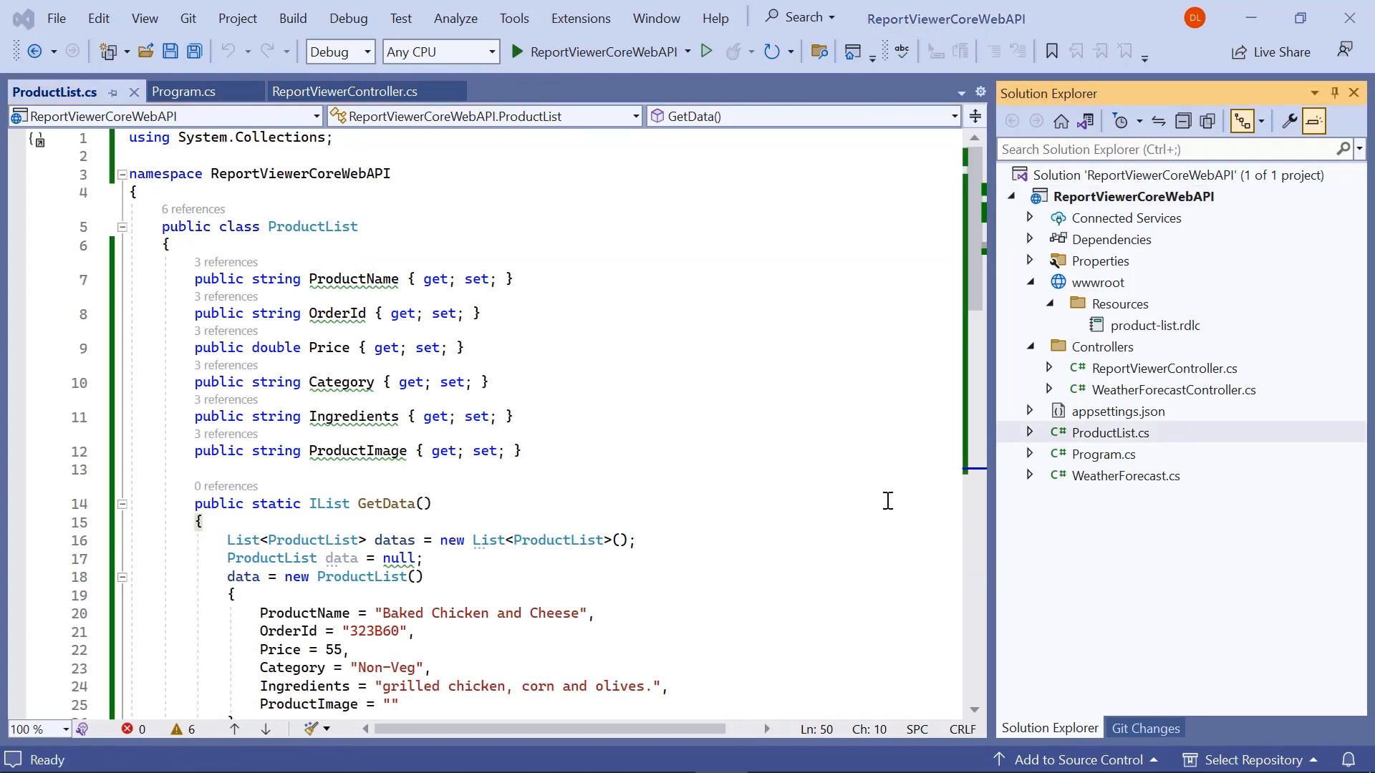
- In OnInitReportOptions set ProcessingMode.Local and build the base path and Resources report path
{"action": "double_click", "coordinate": [1164, 369]}
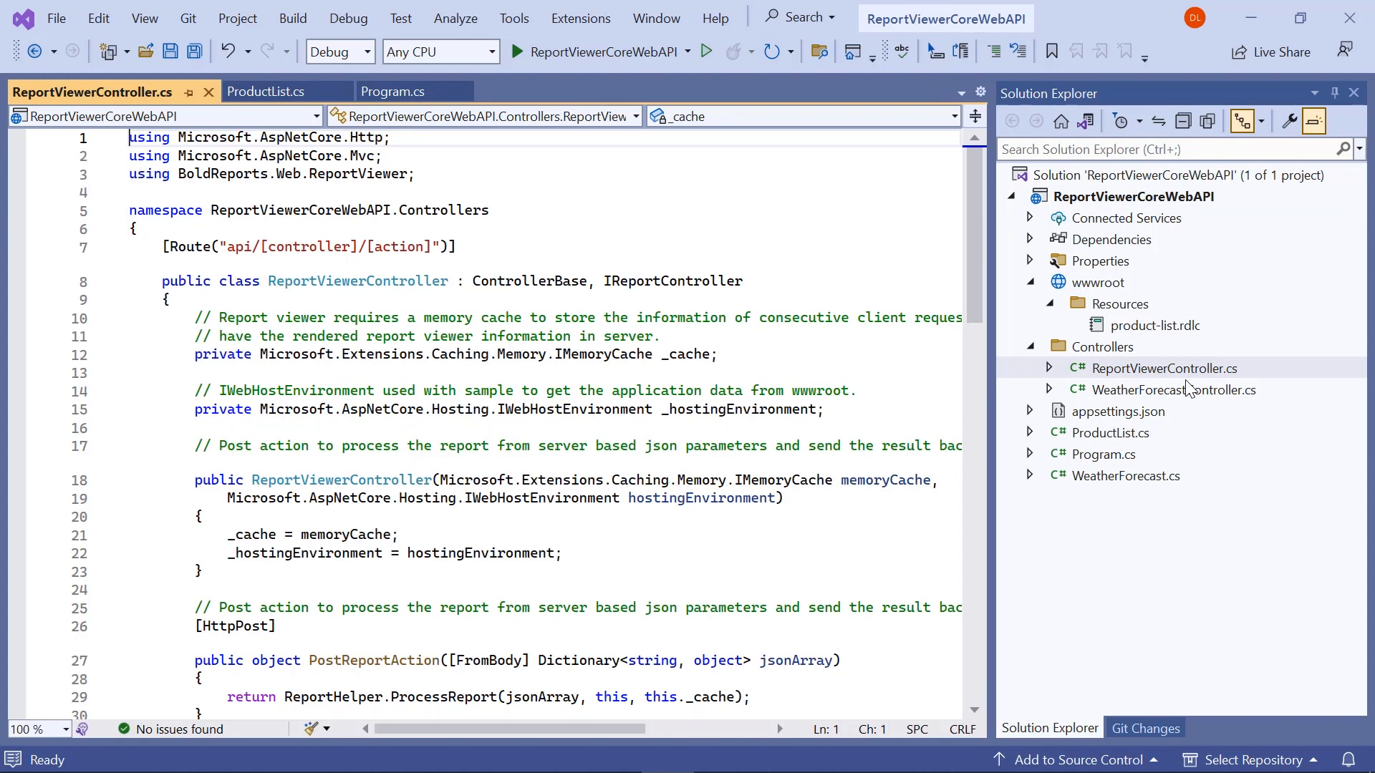
{"action": "scroll", "coordinate": [500, 448], "scroll_direction": "down", "scroll_amount": 6}
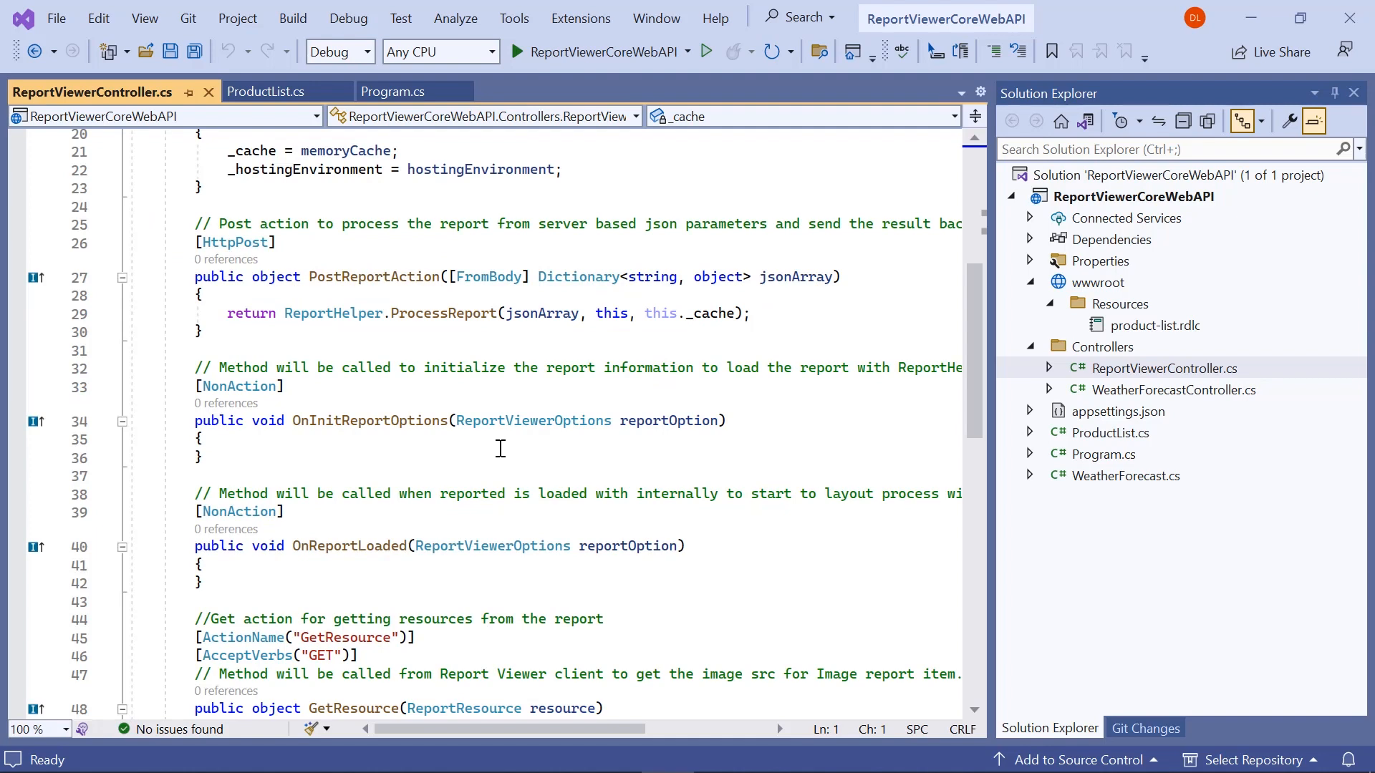
{"action": "left_click", "coordinate": [499, 448]}
{"action": "key", "text": "Return"}
{"action": "type", "text": "reportOption.ReportModel.ProcessingMode = "}
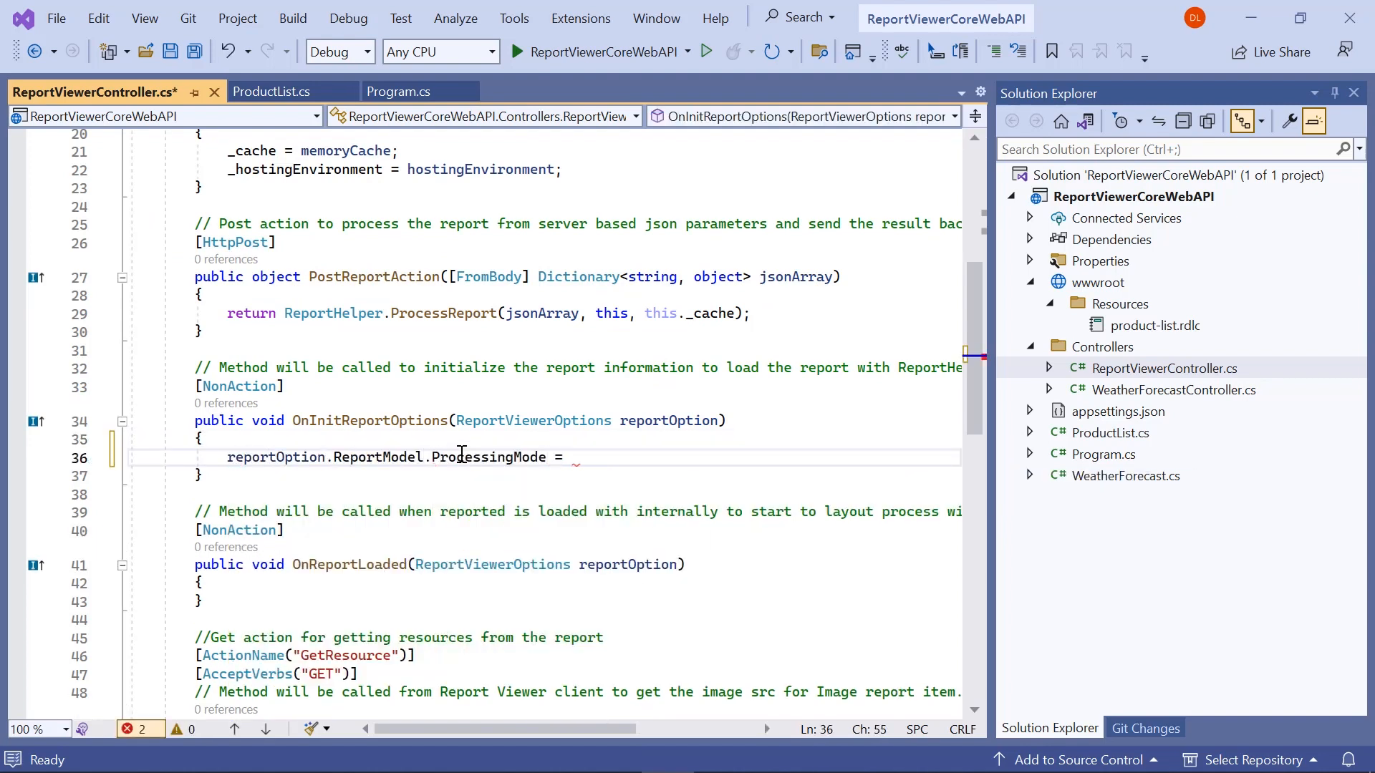
{"action": "type", "text": "ProcessingMode.Local;"}
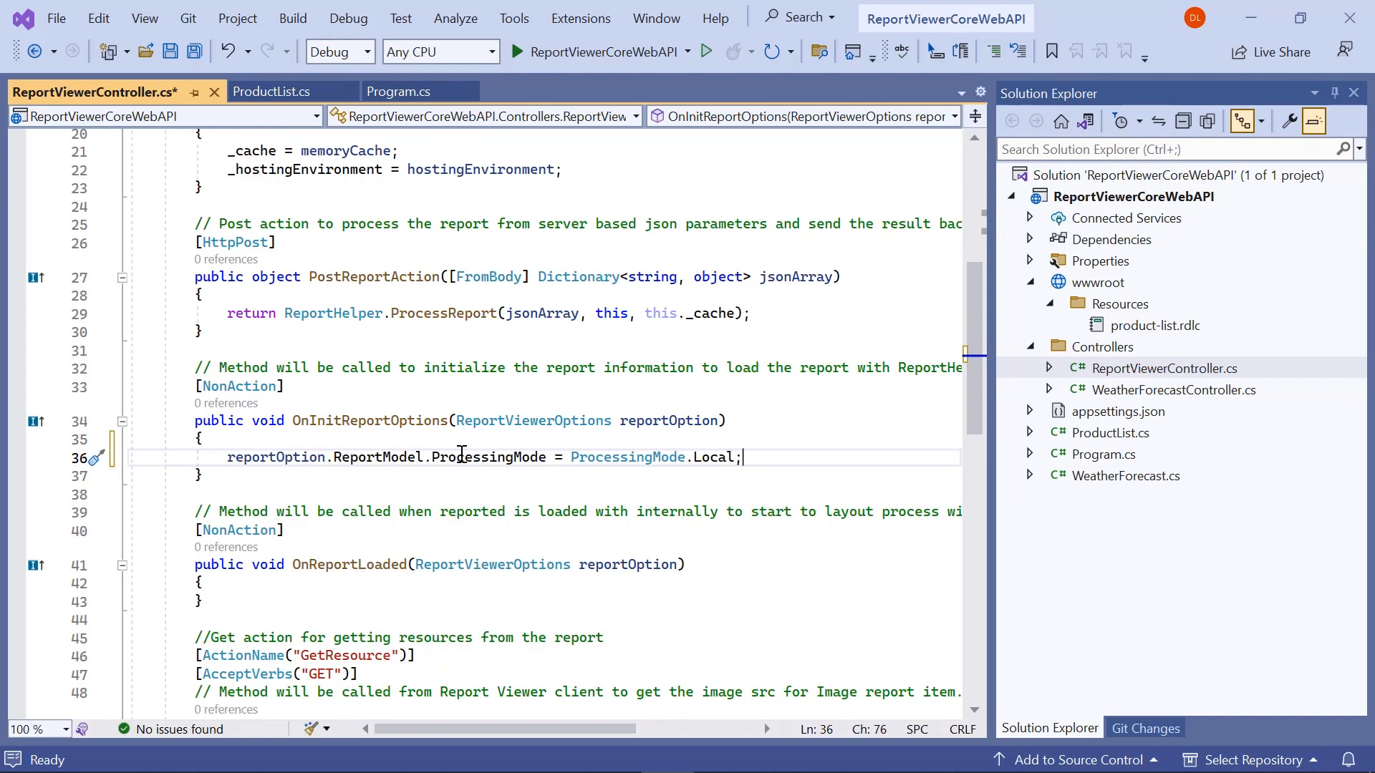
{"action": "key", "text": "Return"}
{"action": "type", "text": "string base"}
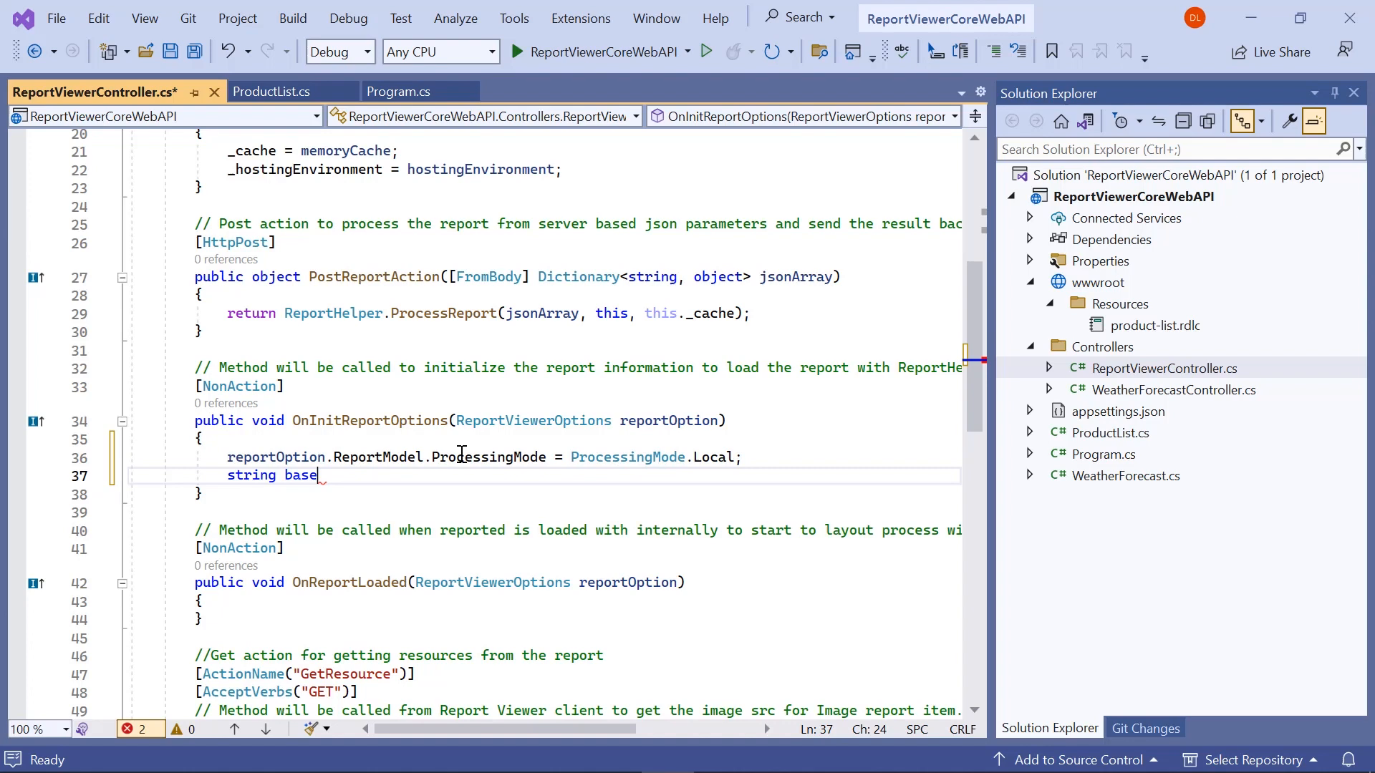
{"action": "type", "text": "Path = Path.Combine(_hostingEnvironment.W"}
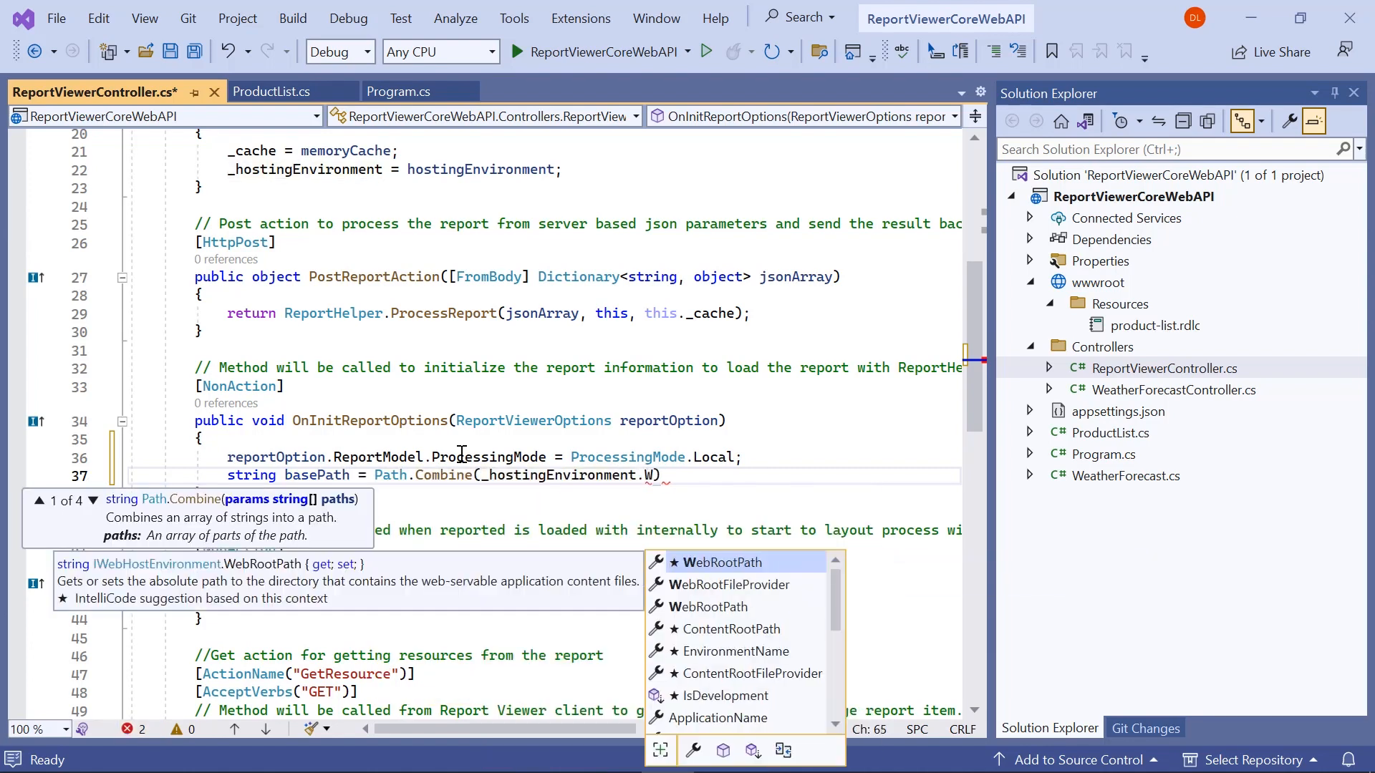
{"action": "type", "text": "ebRootPath, \"Resources\");"}
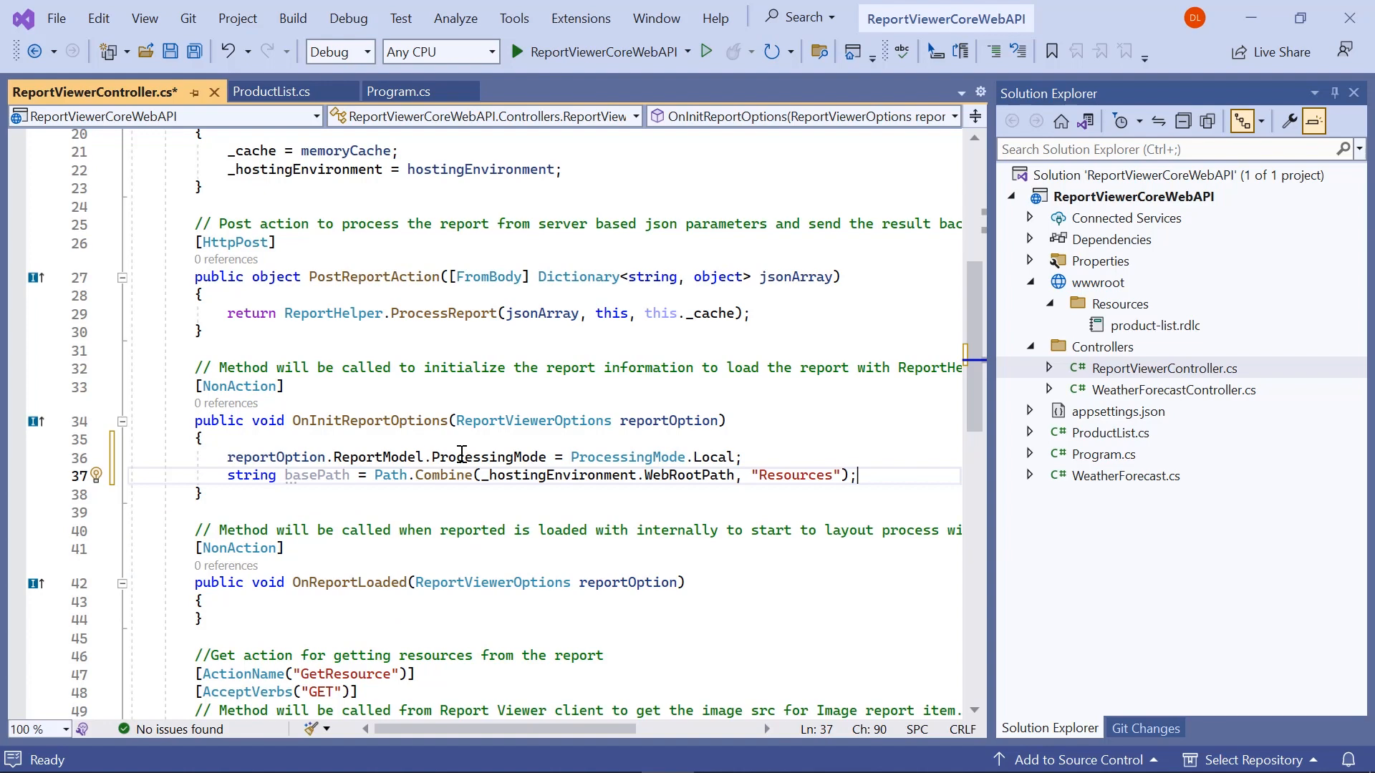
{"action": "key", "text": "Return"}
{"action": "type", "text": "string reportPath = Path.Combine(base"}
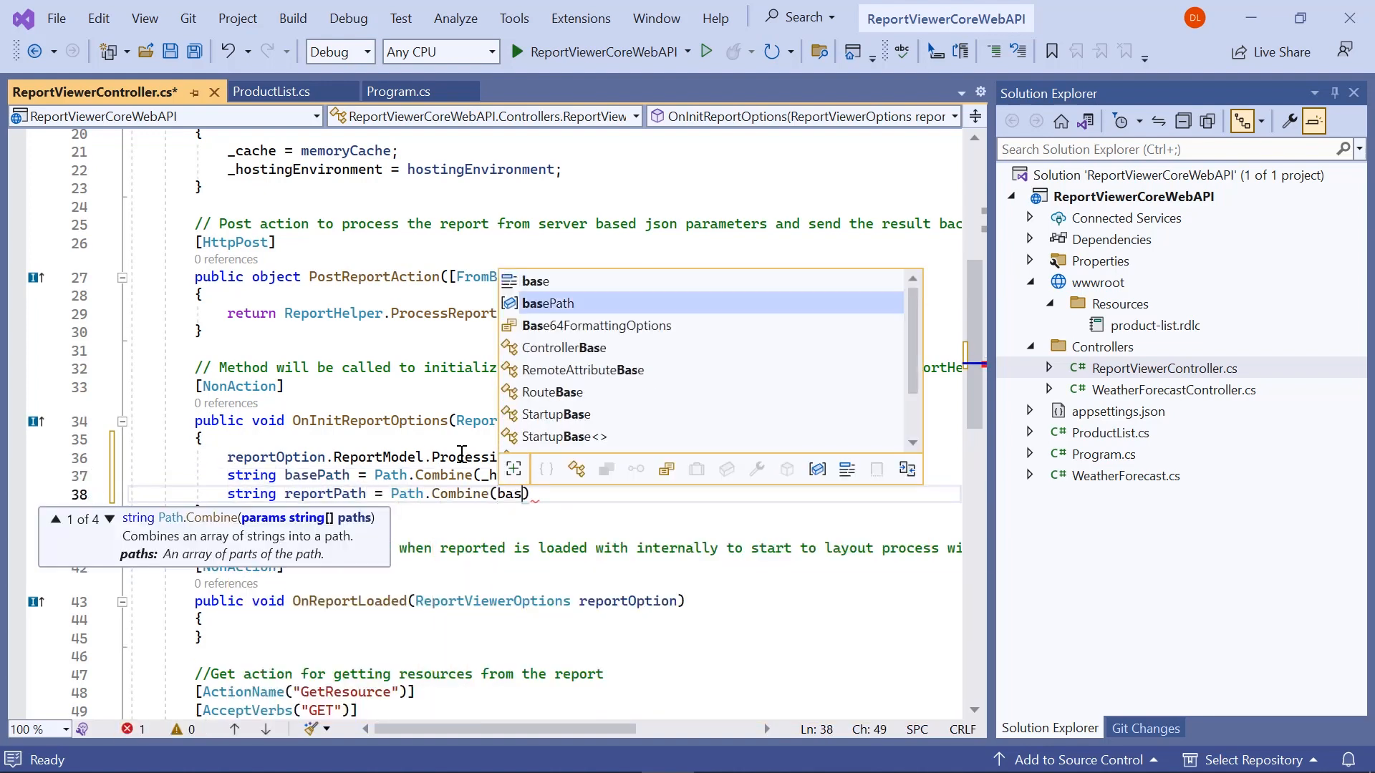
{"action": "type", "text": "Path, reportOption.ReportModel.ReportPath);"}
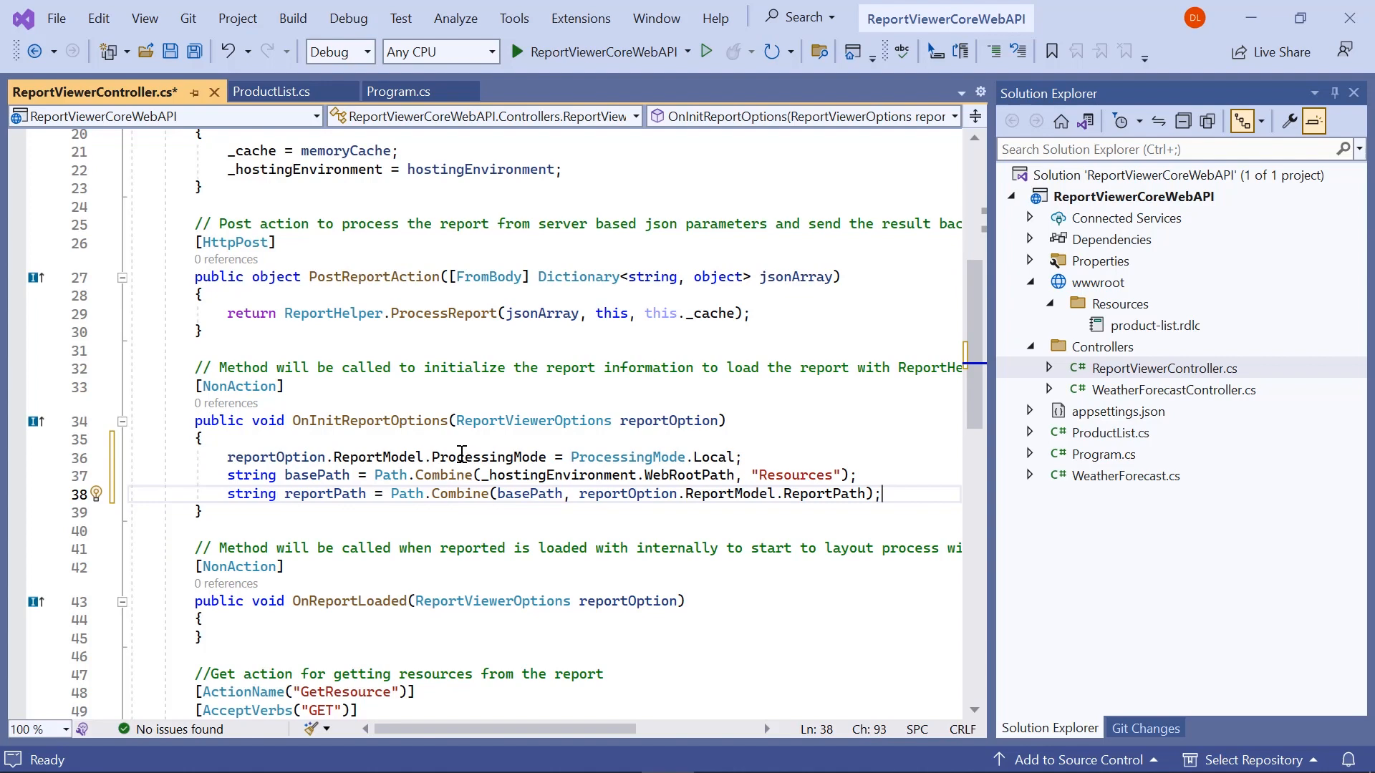
- Copy the RDLC FileStream into a MemoryStream, reset its position and close the file stream
{"action": "key", "text": "Return"}
{"action": "type", "text": "FileStream fileStream = "}
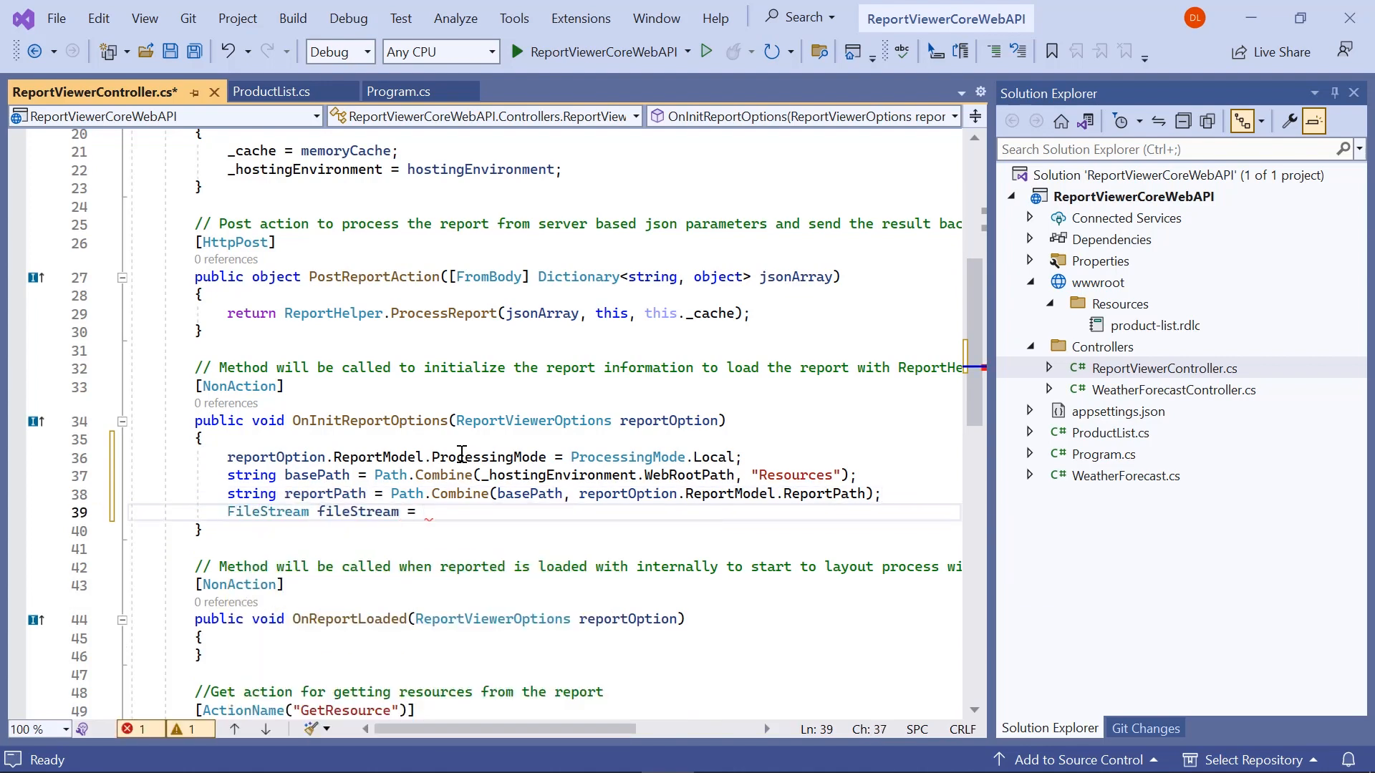
{"action": "type", "text": "new FileStream(reportPath, System.IO."}
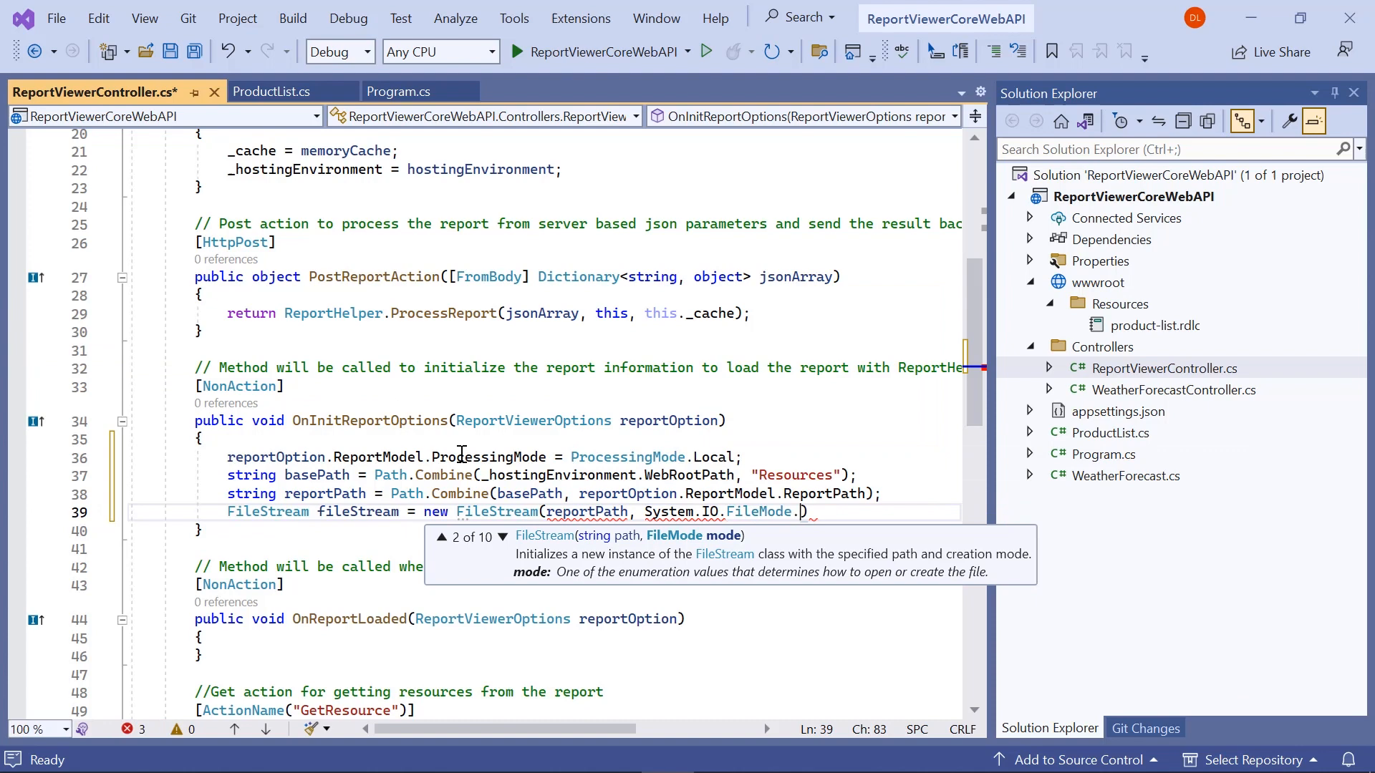
{"action": "type", "text": "FileMode.Open, System.IO.FileAccess.Read);"}
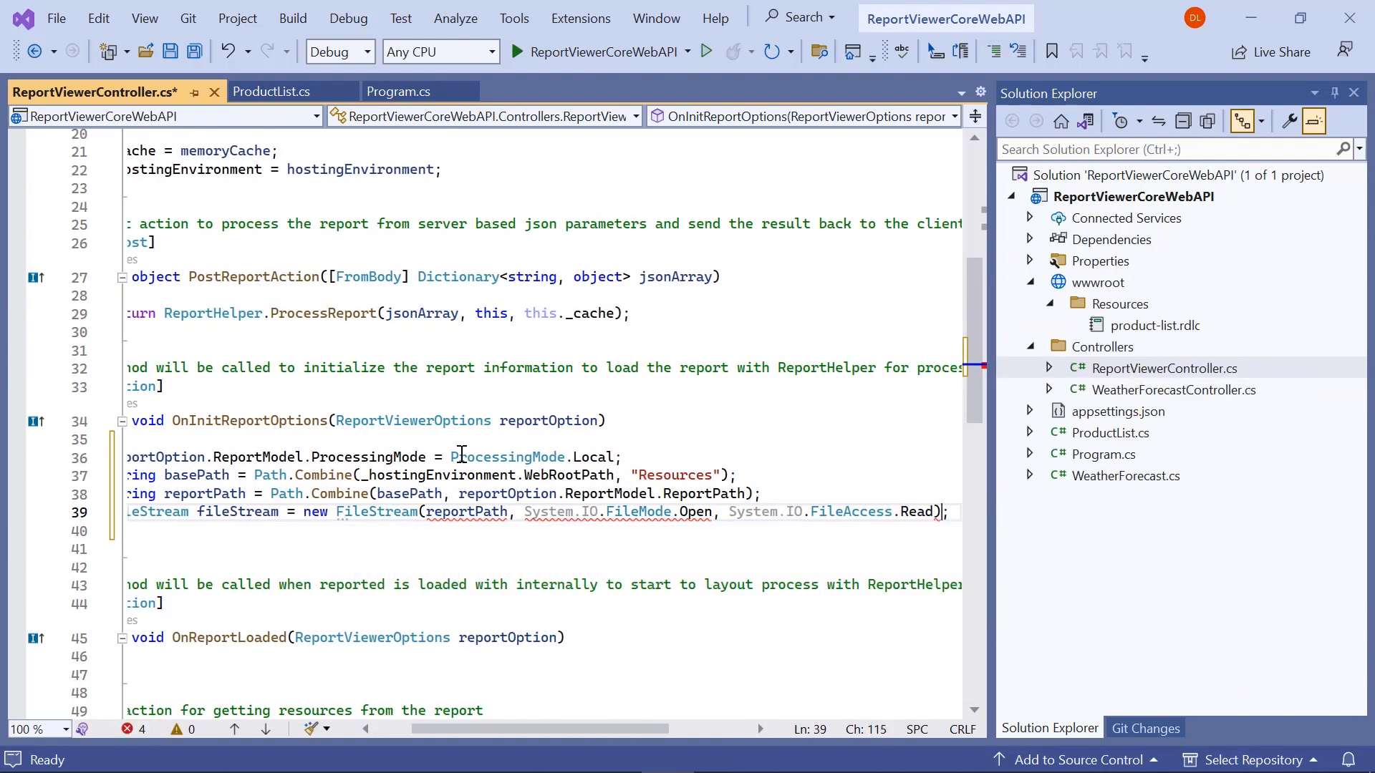
{"action": "key", "text": "Return"}
{"action": "type", "text": "MemoryStream"}
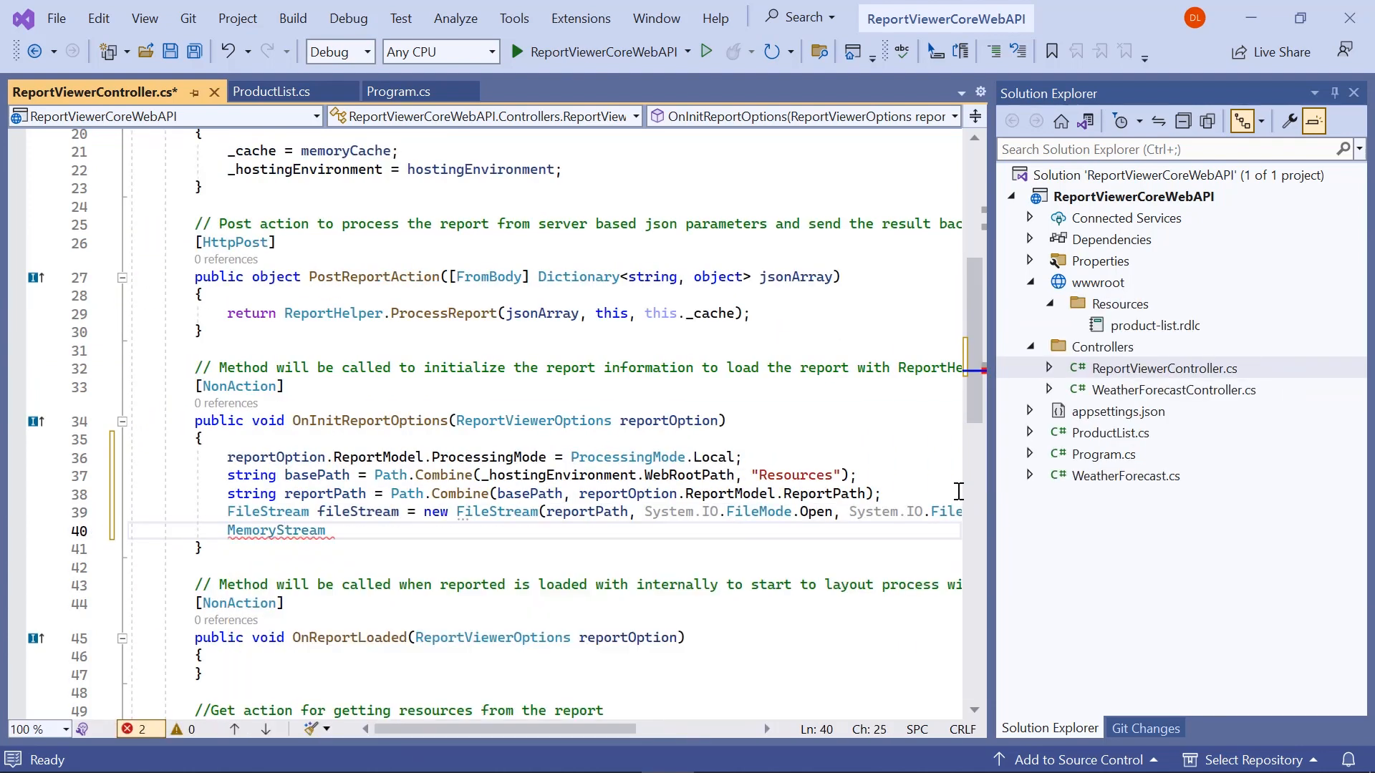
{"action": "type", "text": " reportStream = new MemoryStream();"}
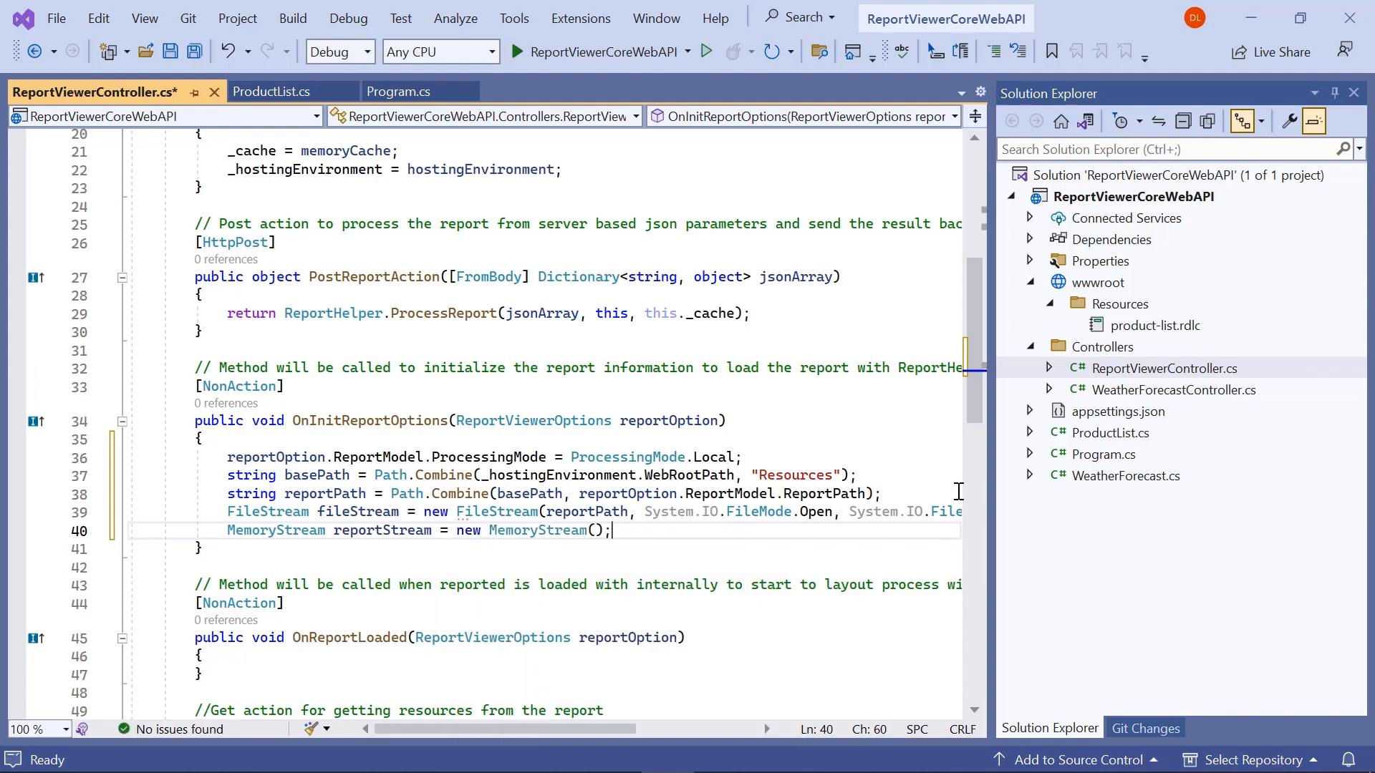
{"action": "key", "text": "Return"}
{"action": "type", "text": "fileStream.CopyTo("}
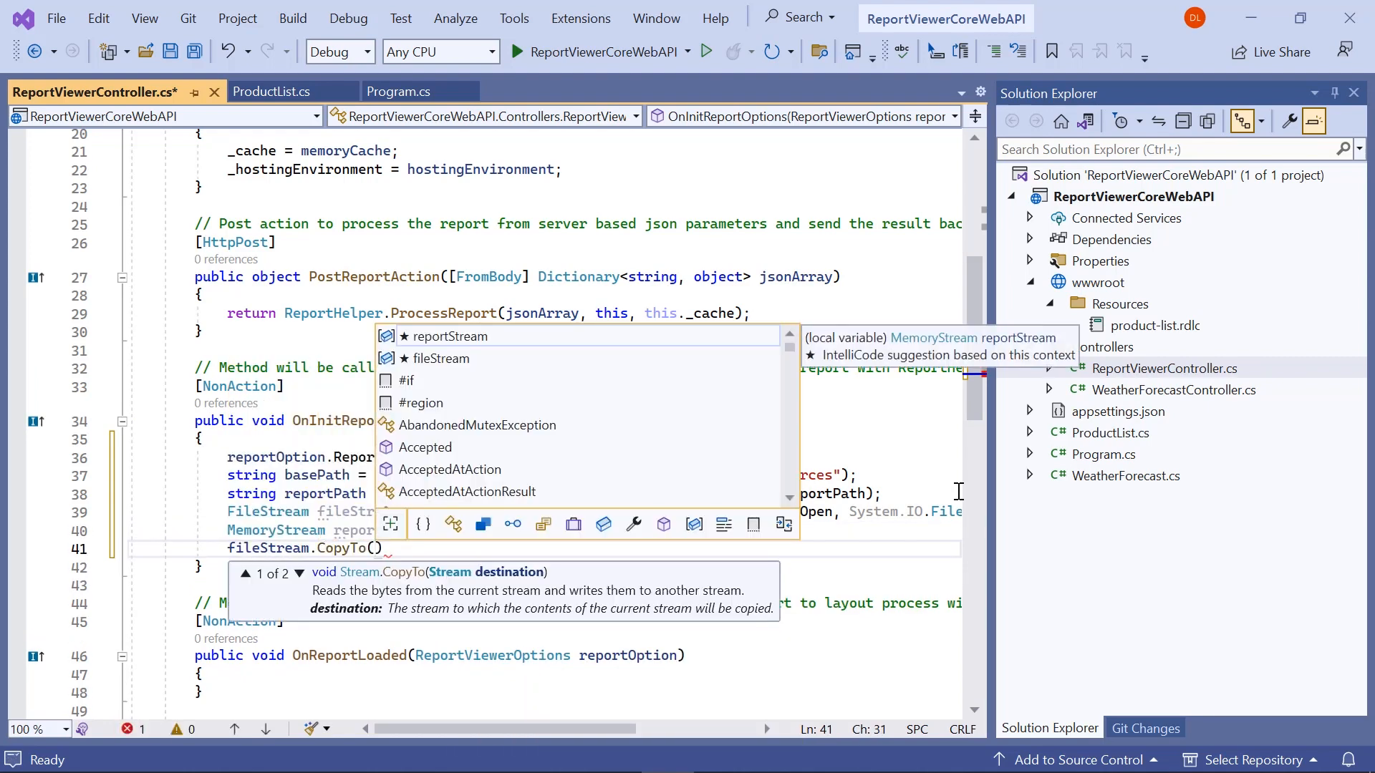
{"action": "type", "text": "reportStream);"}
{"action": "key", "text": "Return"}
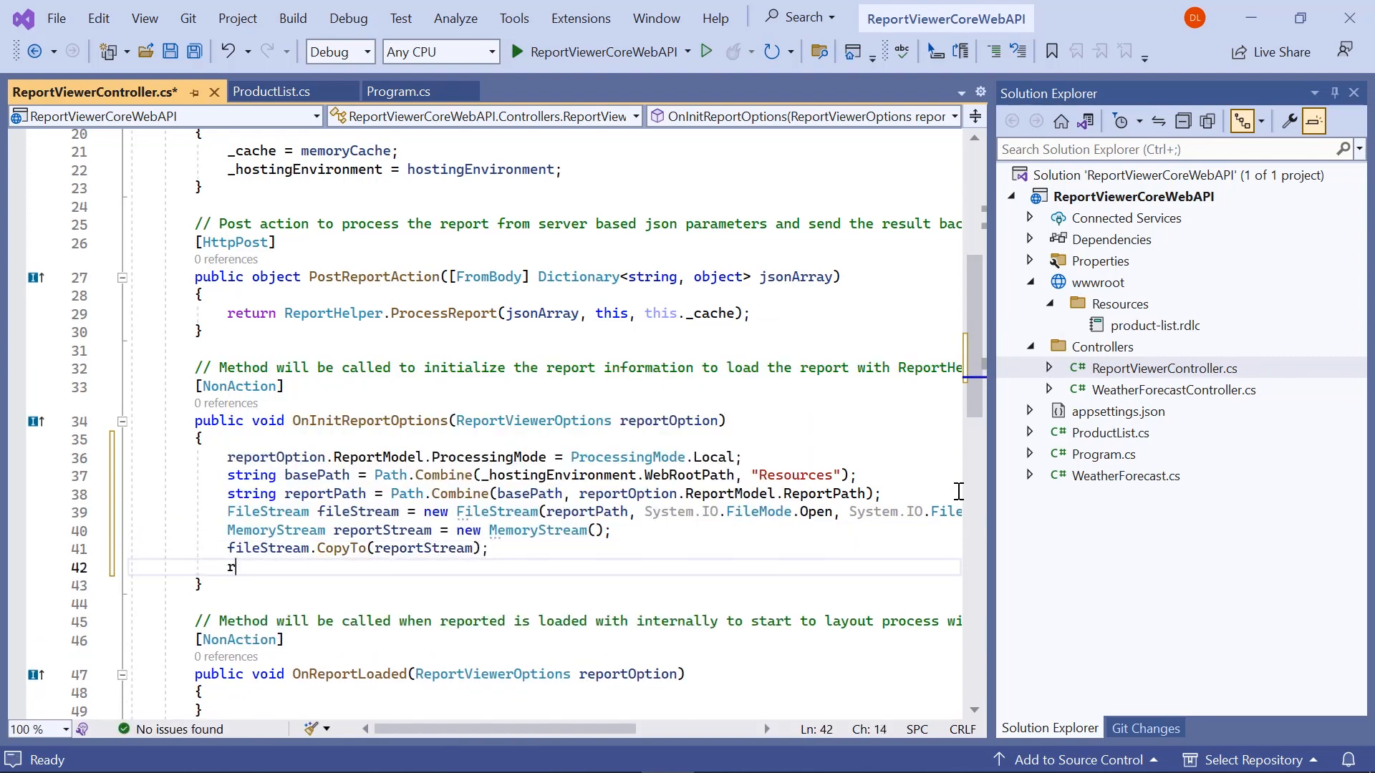
{"action": "type", "text": "reportStream.Position = 0;"}
{"action": "key", "text": "Return"}
{"action": "type", "text": "fileStream.Cl"}
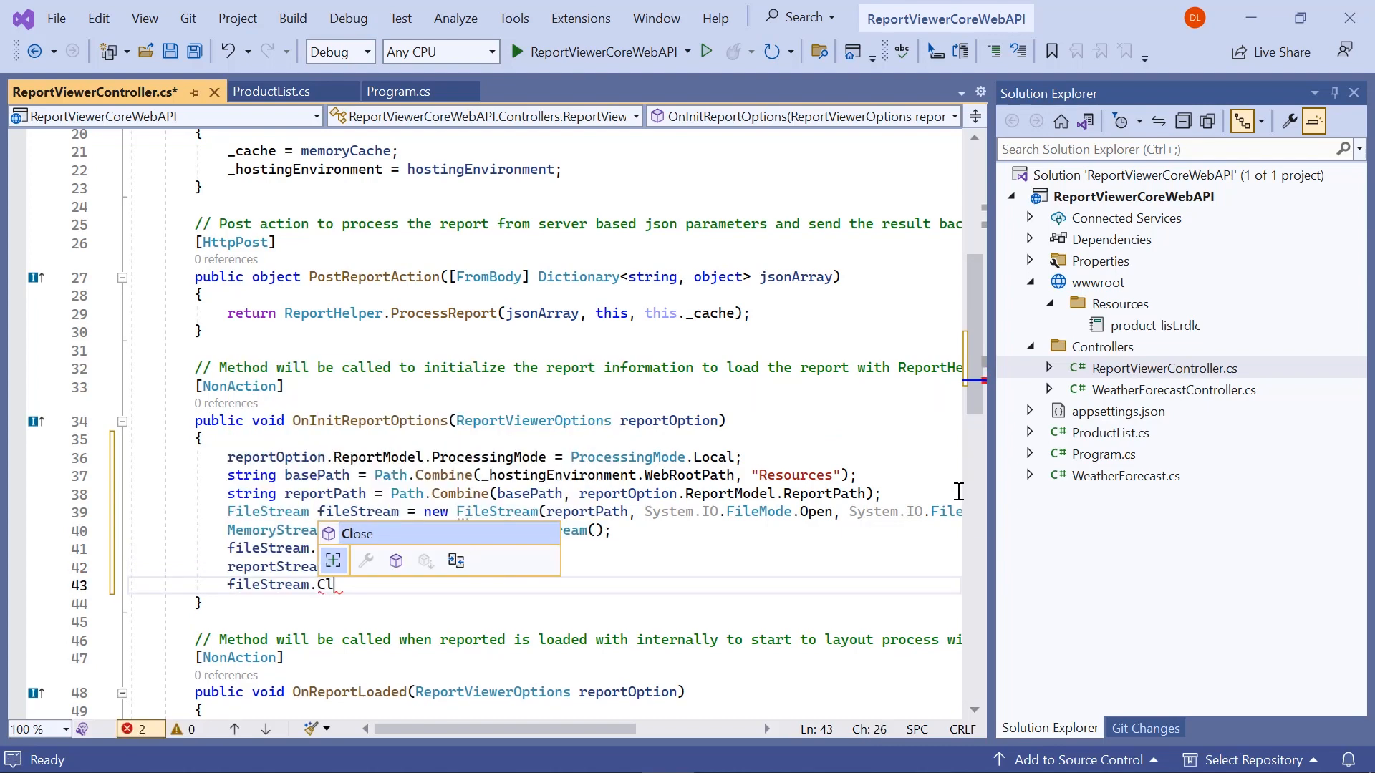
{"action": "type", "text": "ose();"}
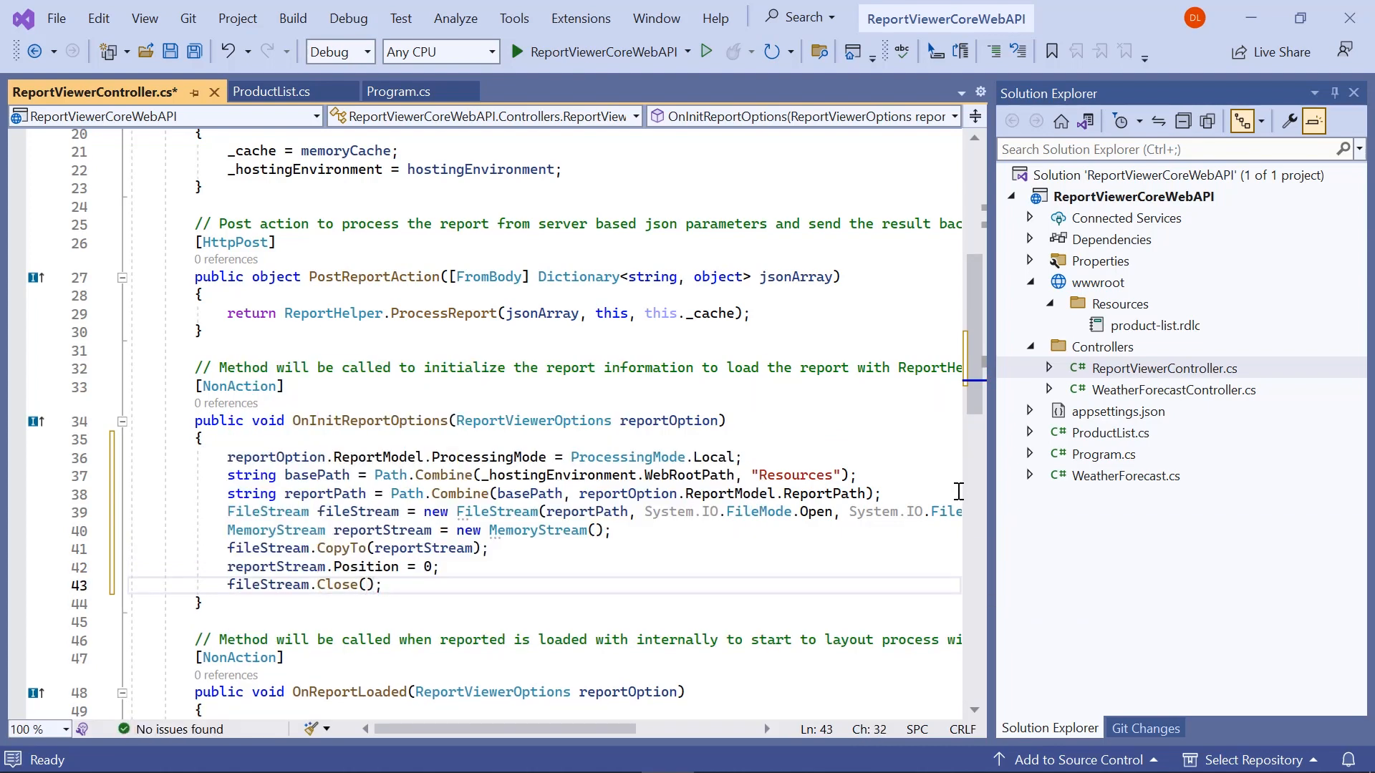
- Assign ReportModel.Stream, add a ReportDataSource named "list" with ProductList.GetData(), save, and run the Web API
{"action": "key", "text": "Return"}
{"action": "type", "text": "reportOption.ReportModel."}
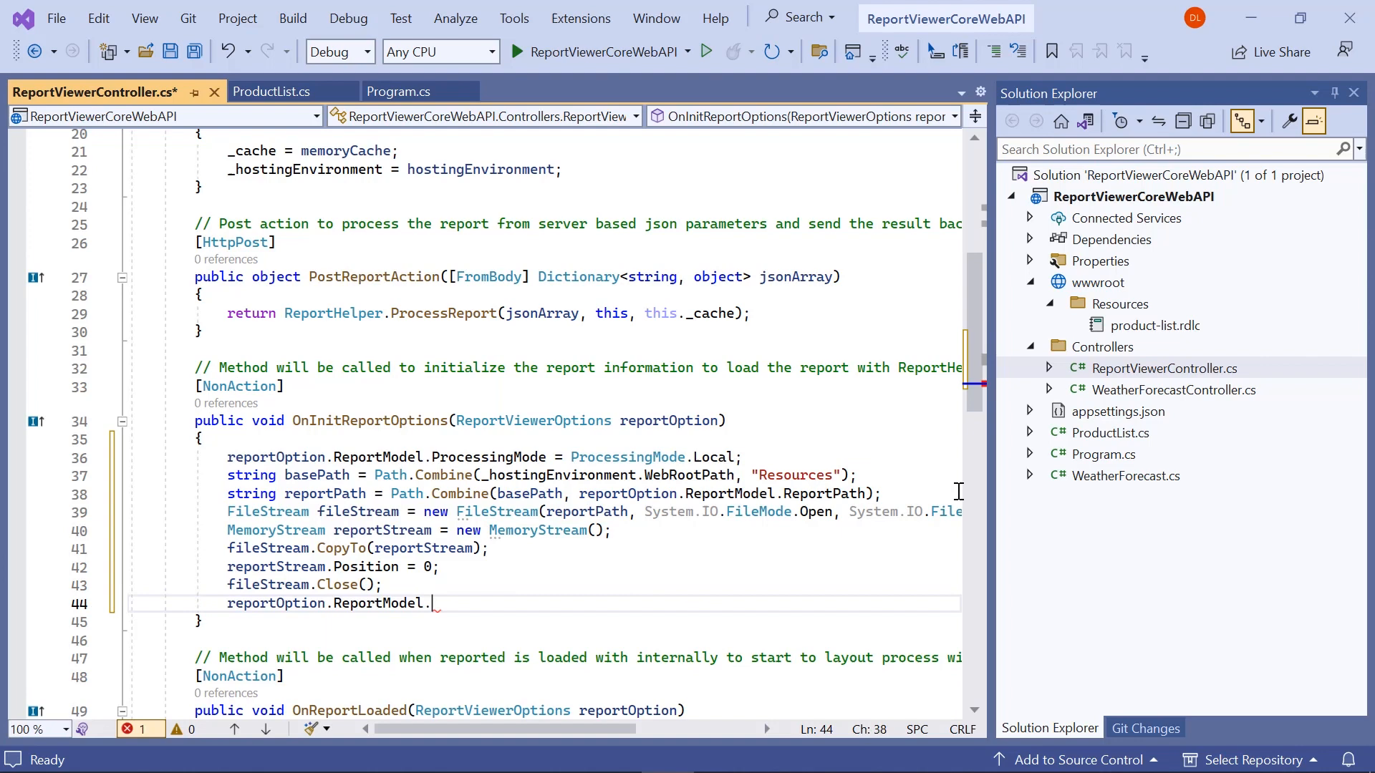
{"action": "type", "text": "Stream = reportStream;"}
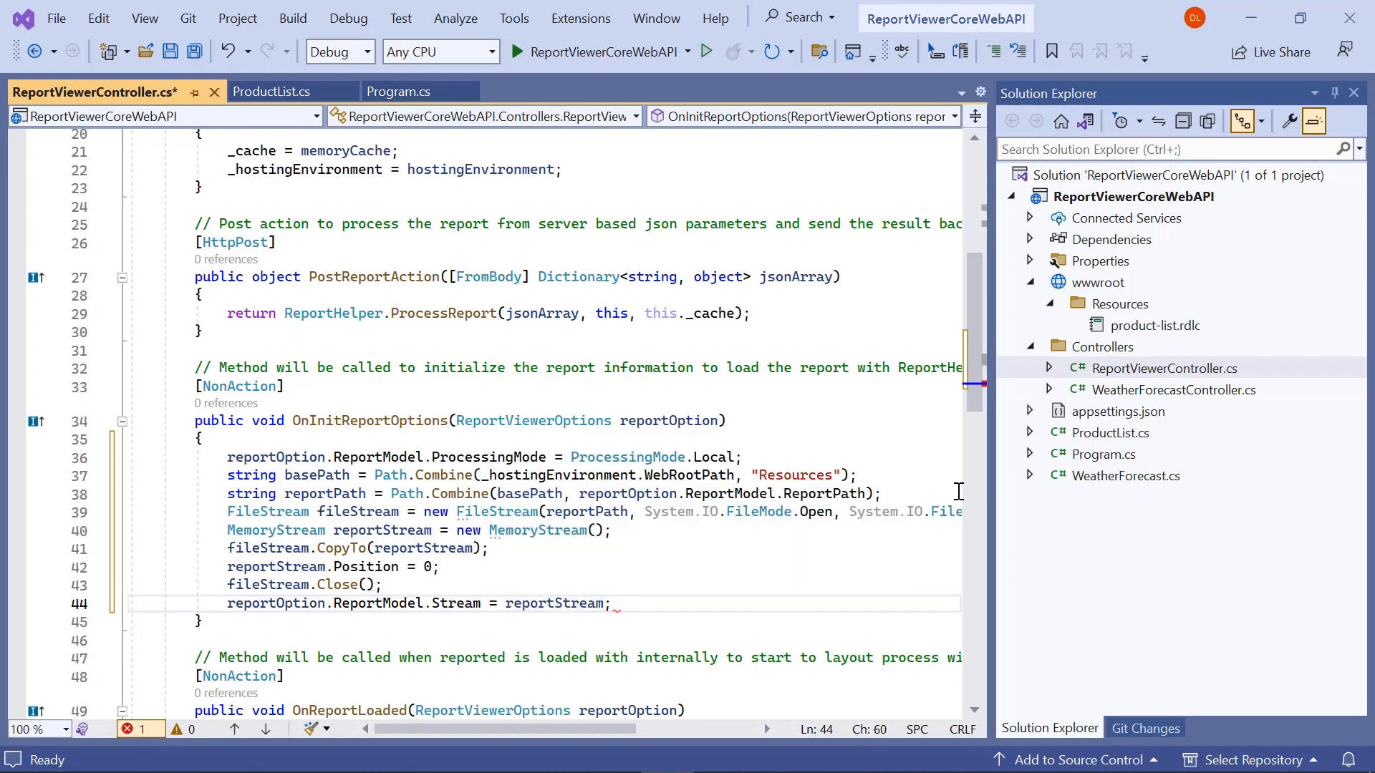
{"action": "key", "text": "Return"}
{"action": "type", "text": "reportOption.ReportModel.DataSources.Add(ne"}
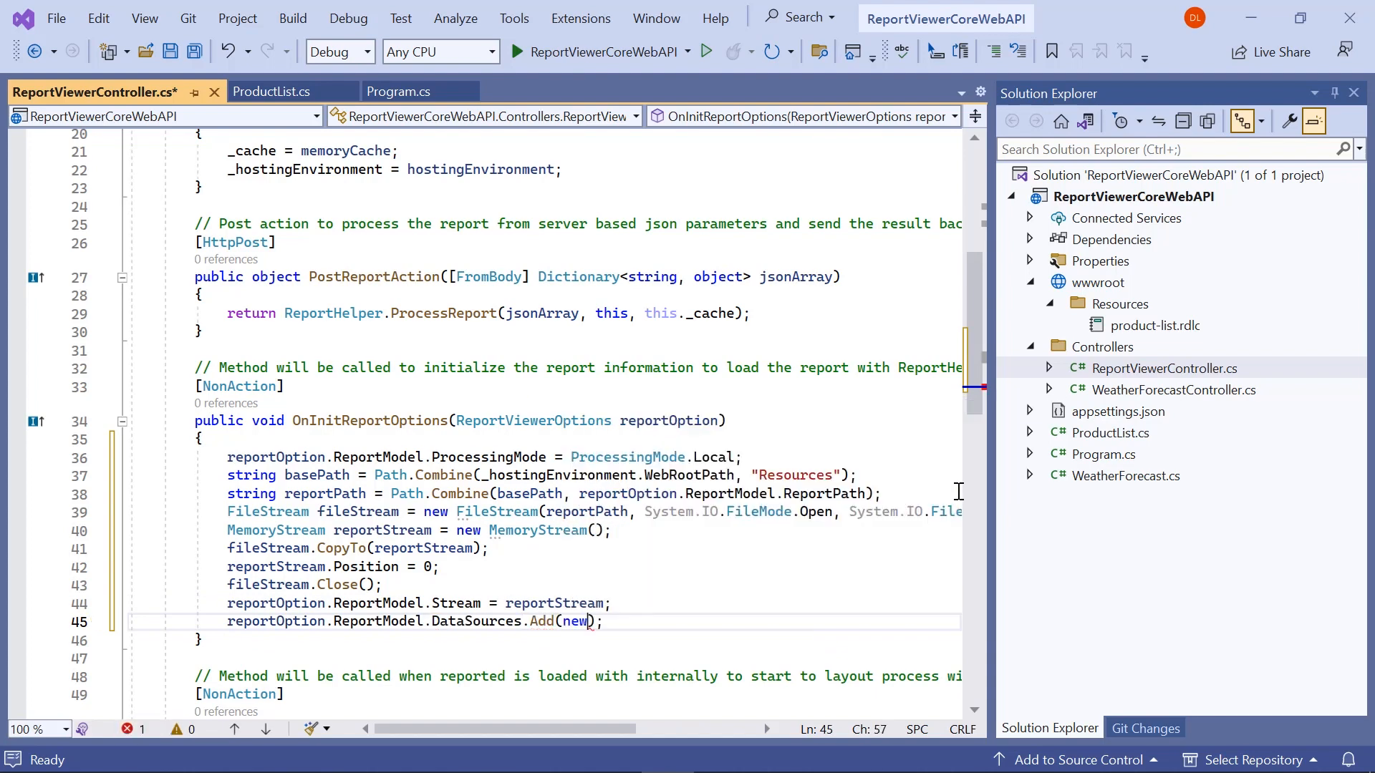
{"action": "type", "text": "w BoldReports.Web.Re"}
{"action": "key", "text": "Tab"}
{"action": "type", "text": "{ Name = \"list\""}
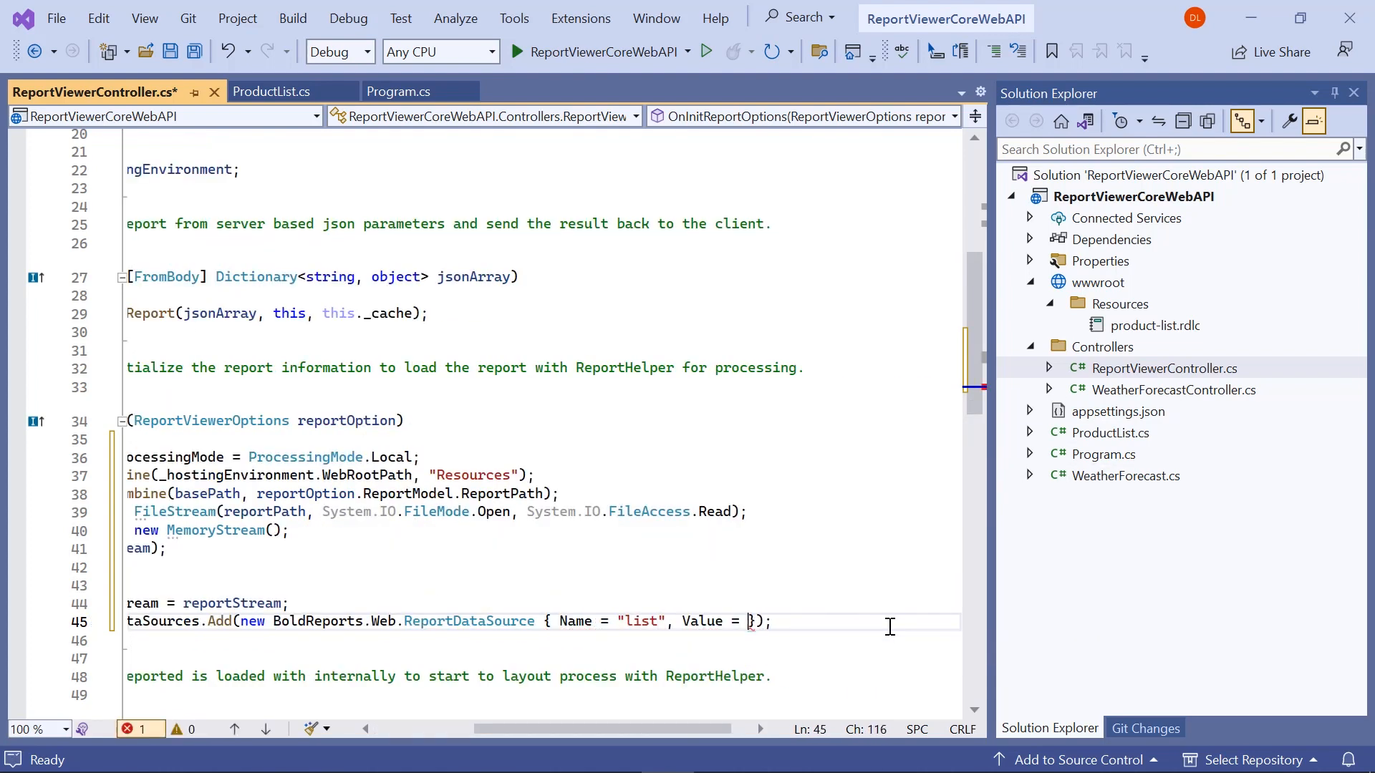
{"action": "type", "text": "ProductList.GetData()}"}
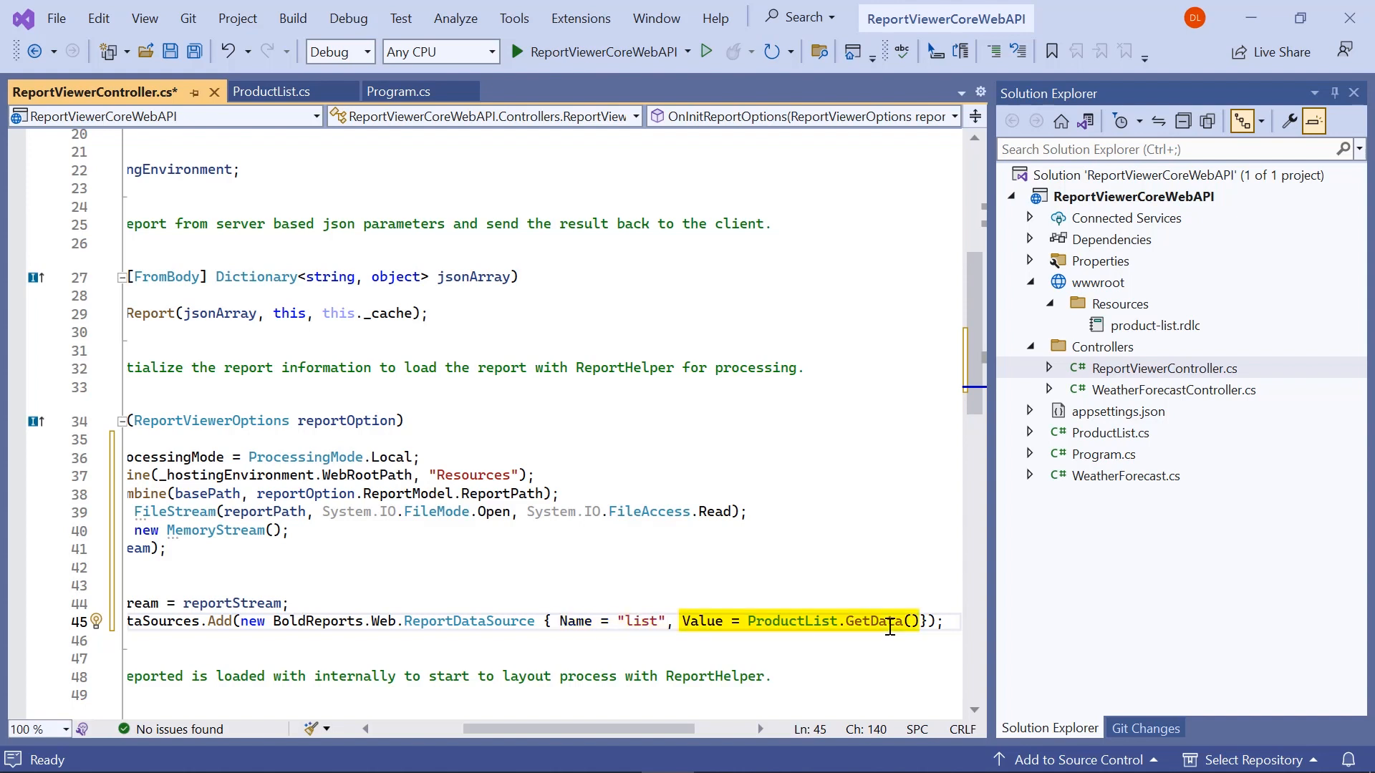
{"action": "scroll", "coordinate": [890, 626], "scroll_direction": "left", "scroll_amount": 5}
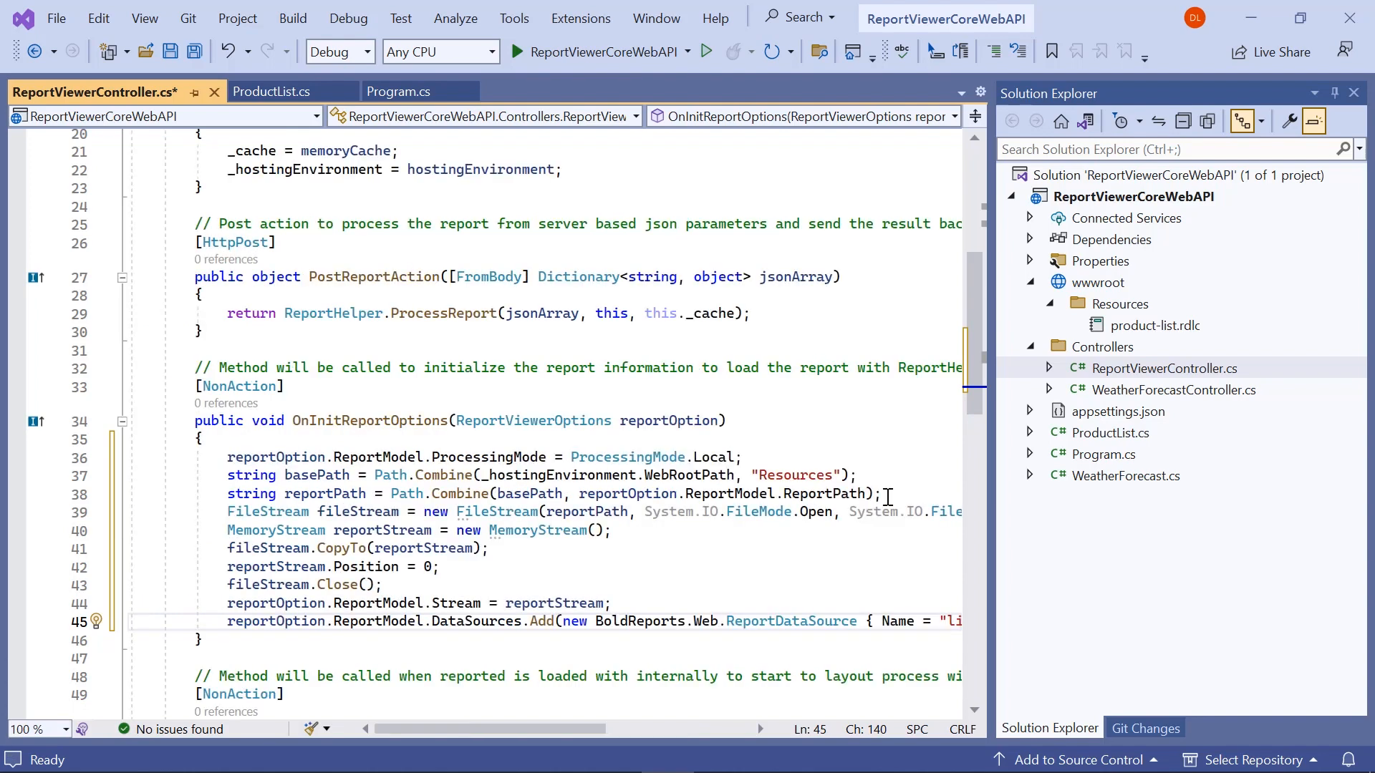
{"action": "key", "text": "ctrl+s"}
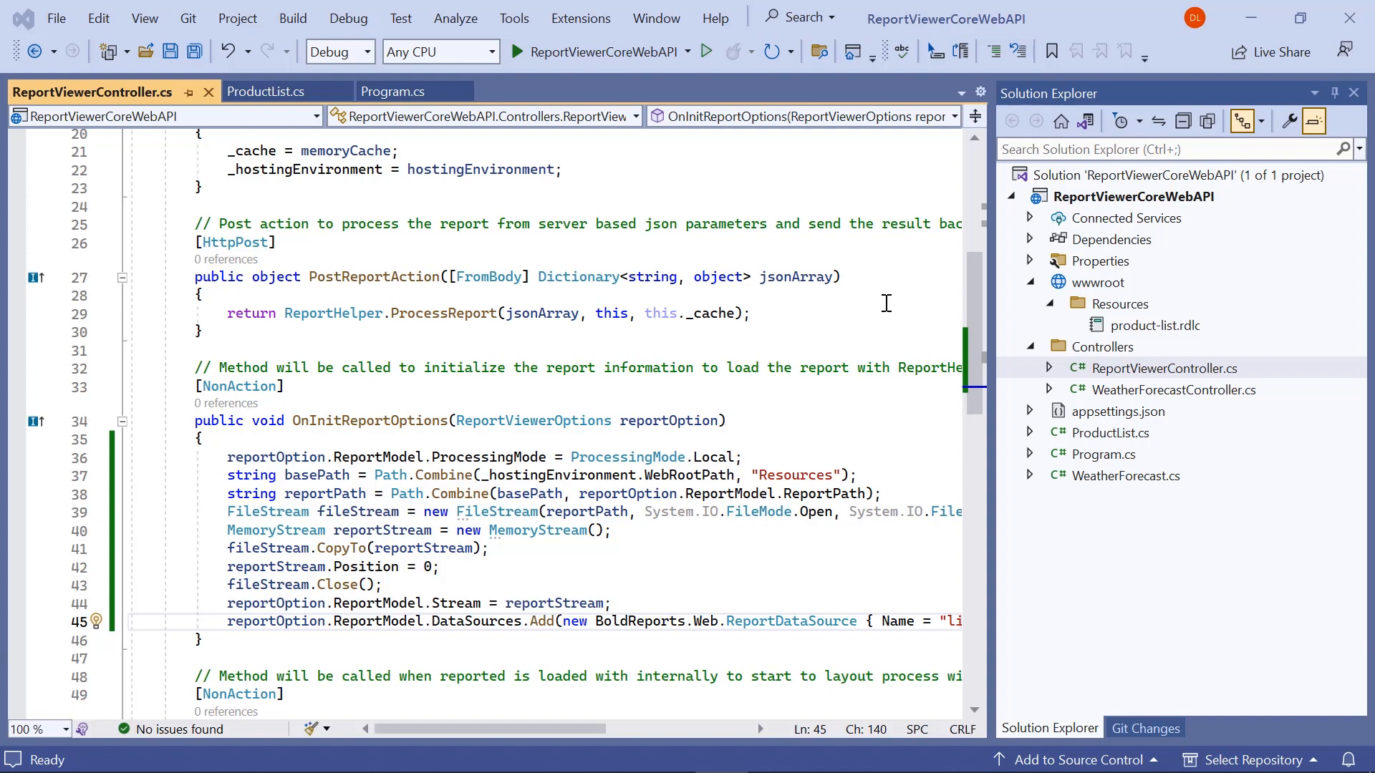
{"action": "left_click", "coordinate": [602, 52]}
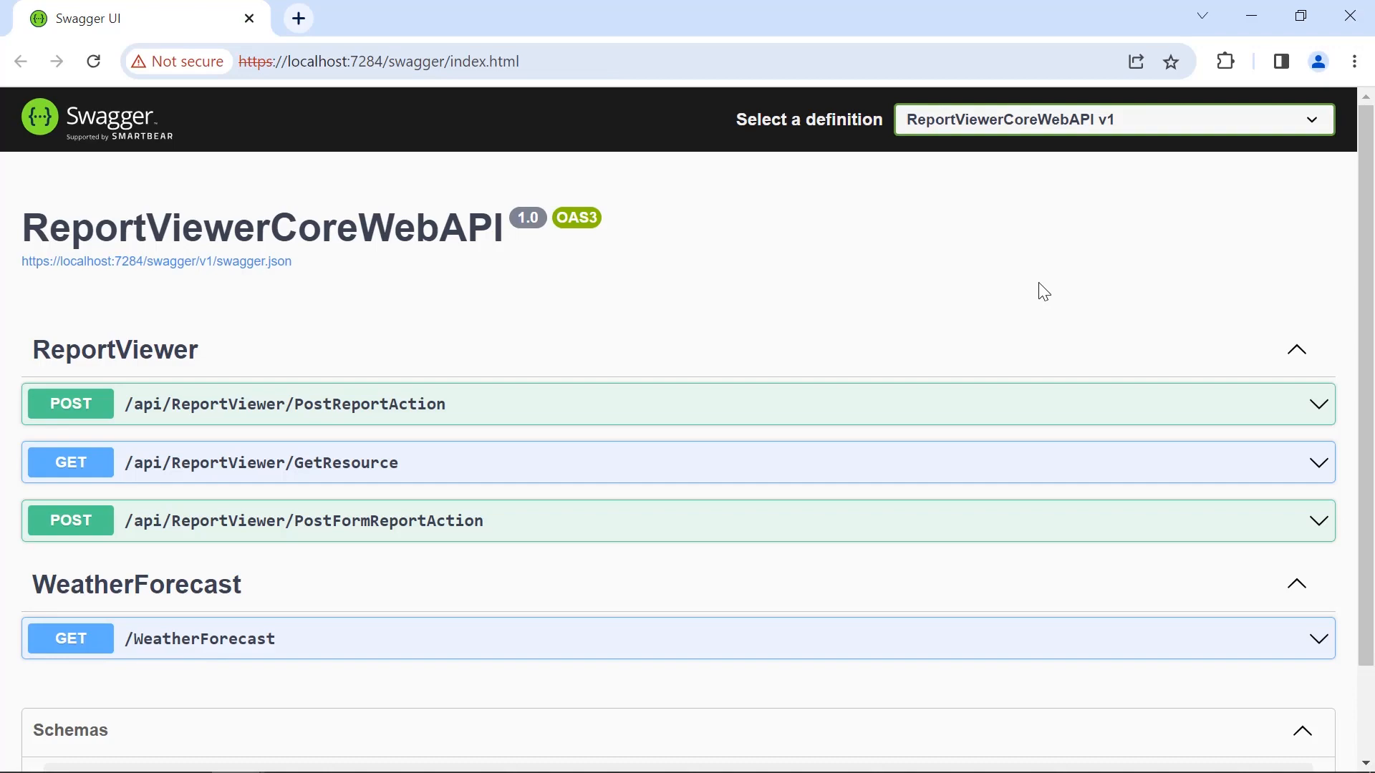
- Run ng serve --open in the Angular project folder from the command prompt
{"action": "key", "text": "alt+Tab"}
{"action": "type", "text": "ng serve --open"}
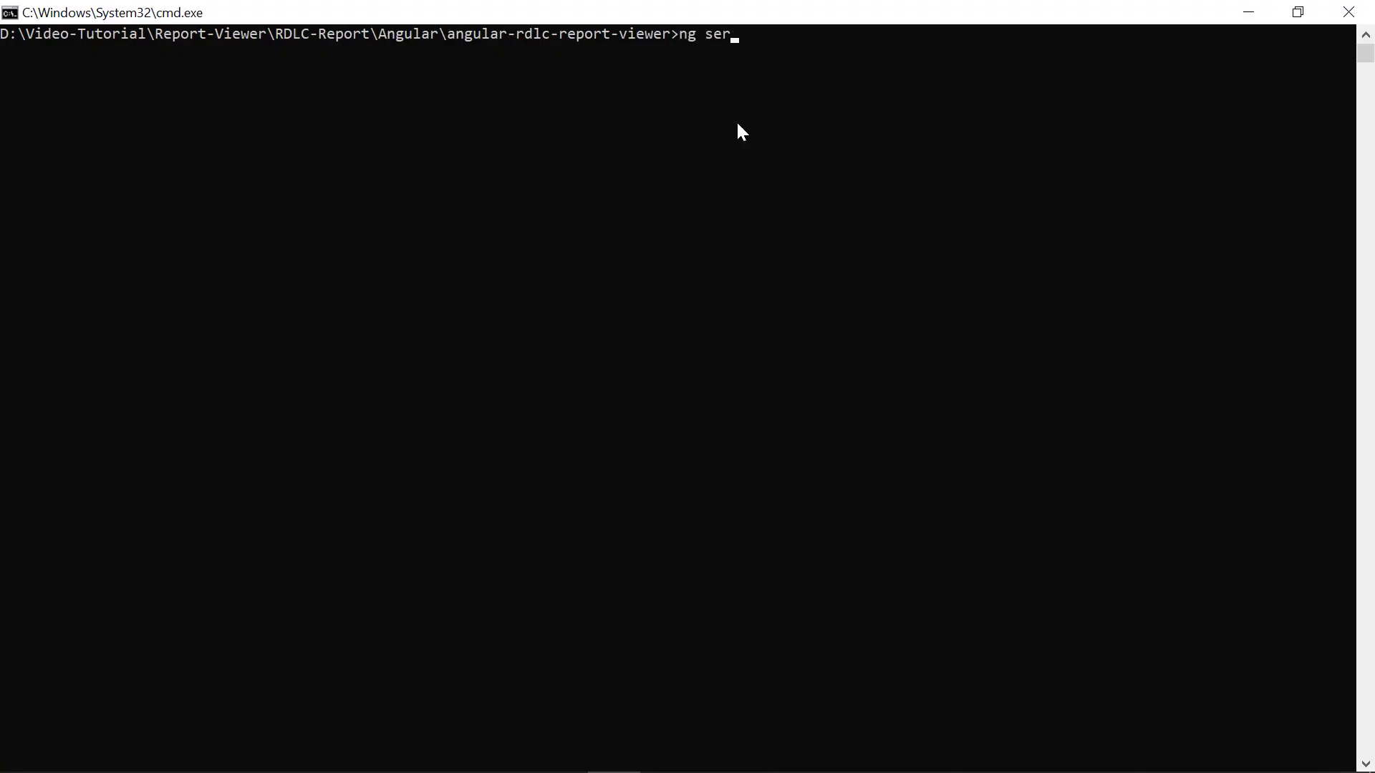
{"action": "key", "text": "Return"}
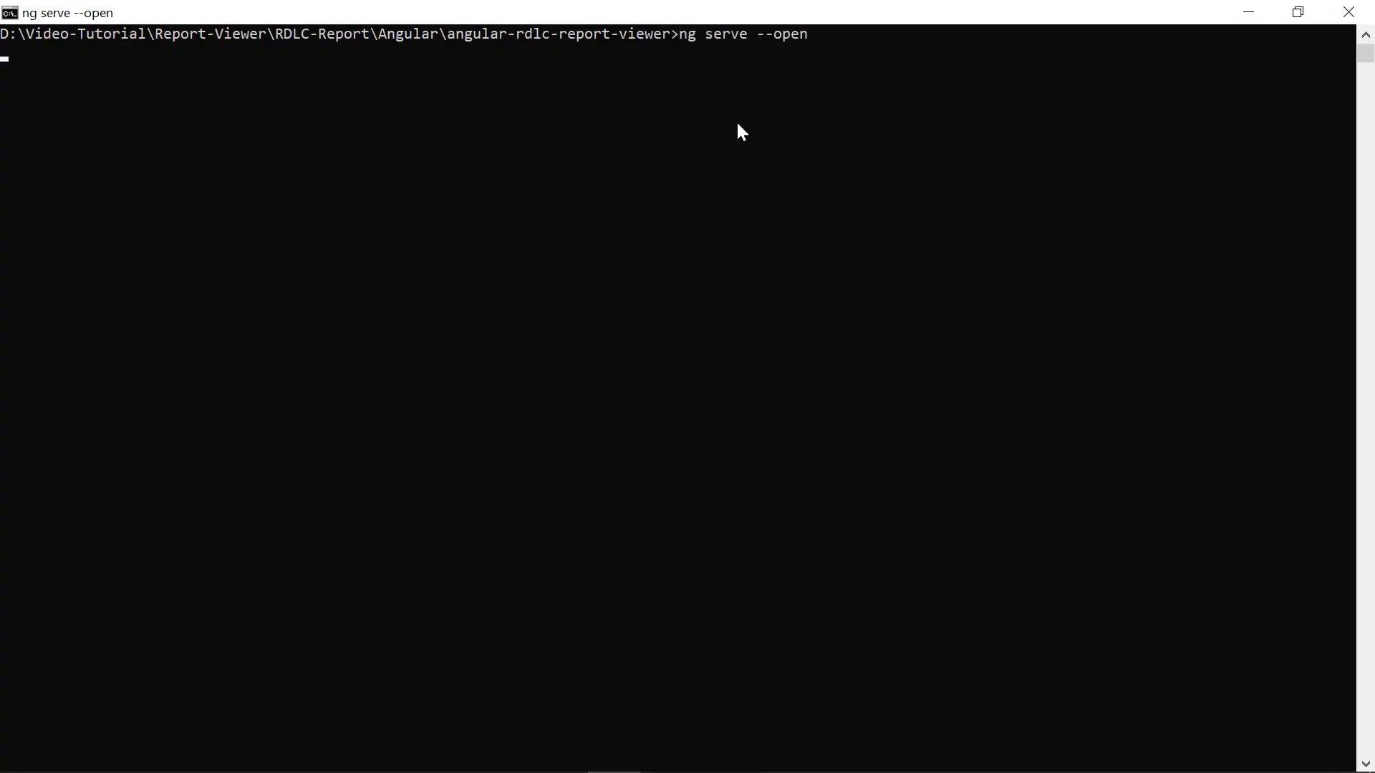